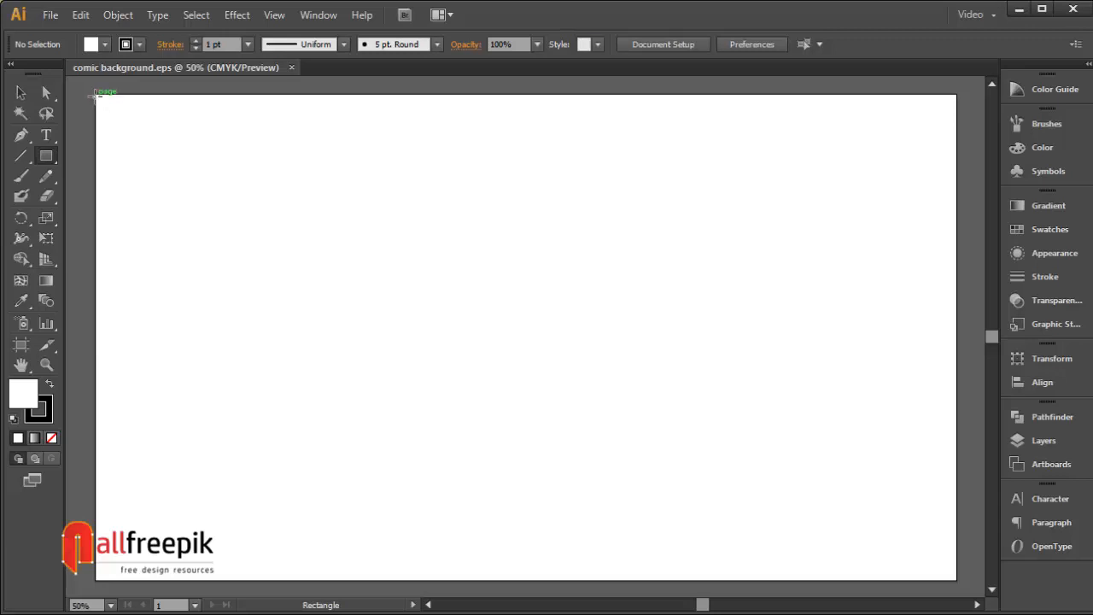
Step: Draw a rectangle covering the whole artboard, with no stroke and a green fill (C 50, M 0, Y 100, K 0)
left_click_drag(96, 94, 956, 582)
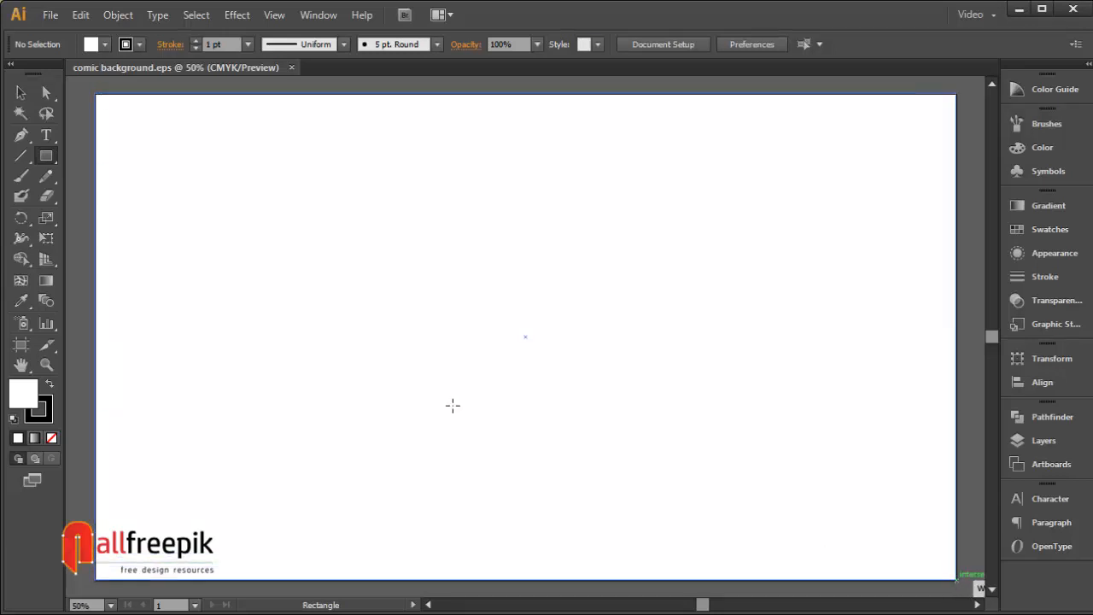
left_click(21, 92)
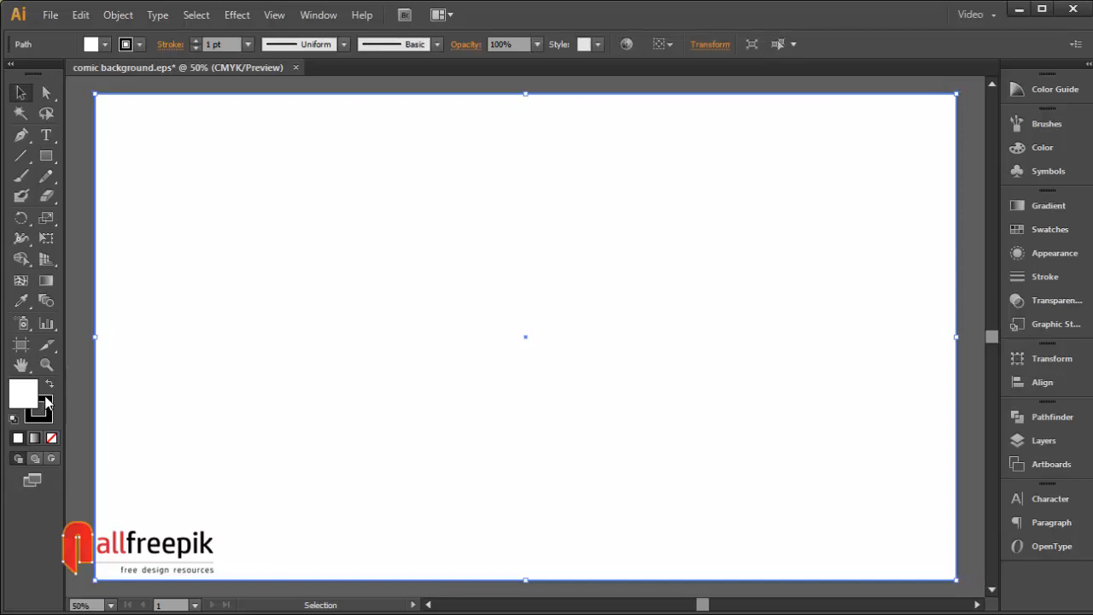
left_click(51, 437)
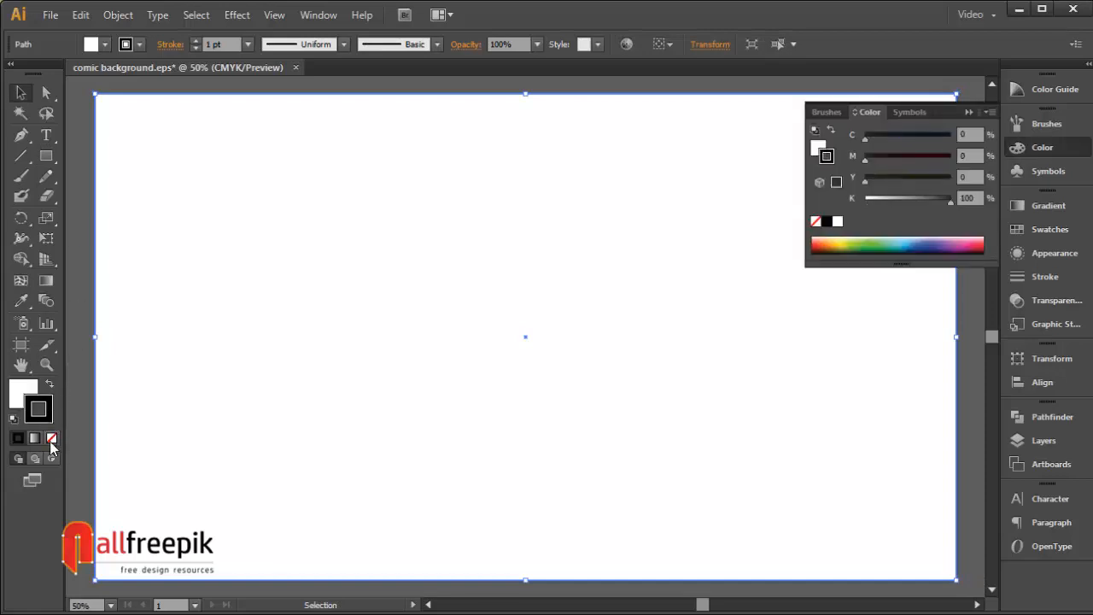
left_click(105, 45)
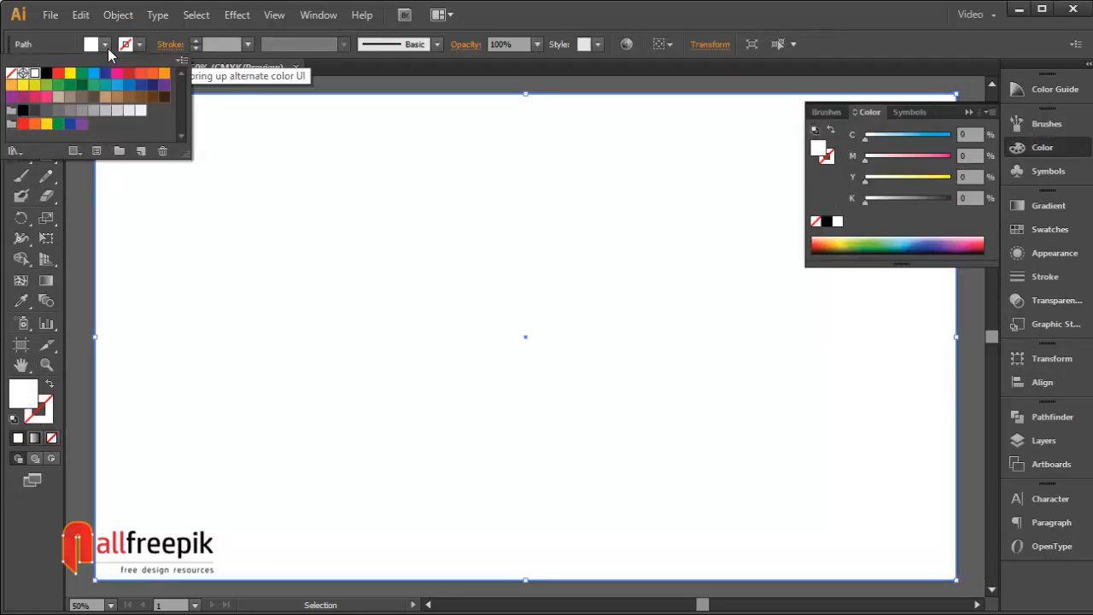
left_click(46, 84)
left_click(964, 122)
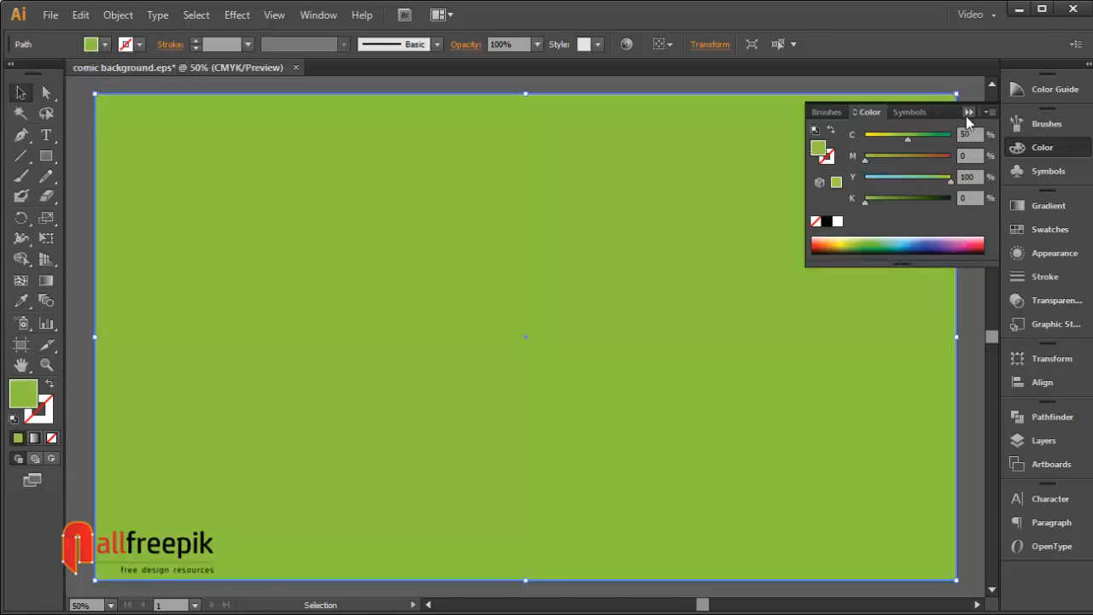
left_click(967, 117)
left_click(967, 150)
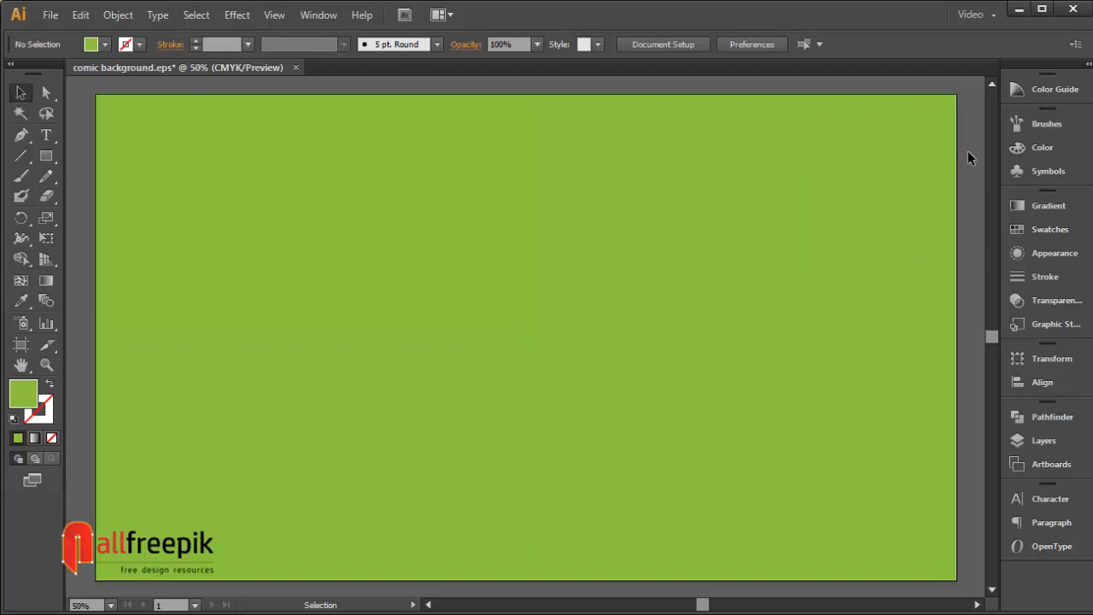
Step: Draw a steep slanted line through the rectangle's left half, extending beyond both long edges, with a 3 pt black stroke
left_click(797, 258)
left_click(20, 157)
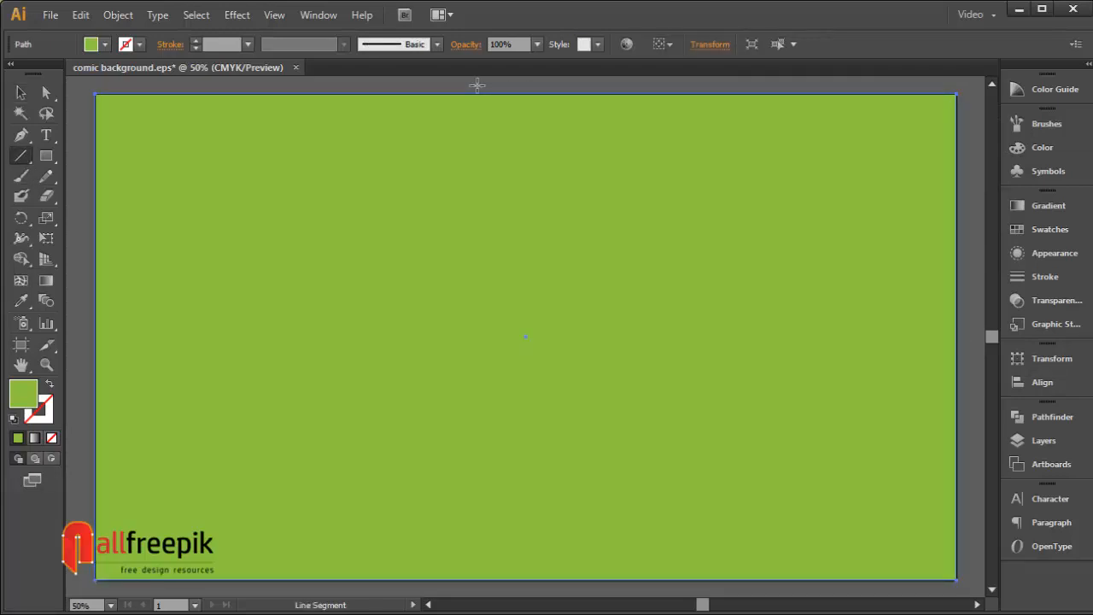
key("ctrl+minus")
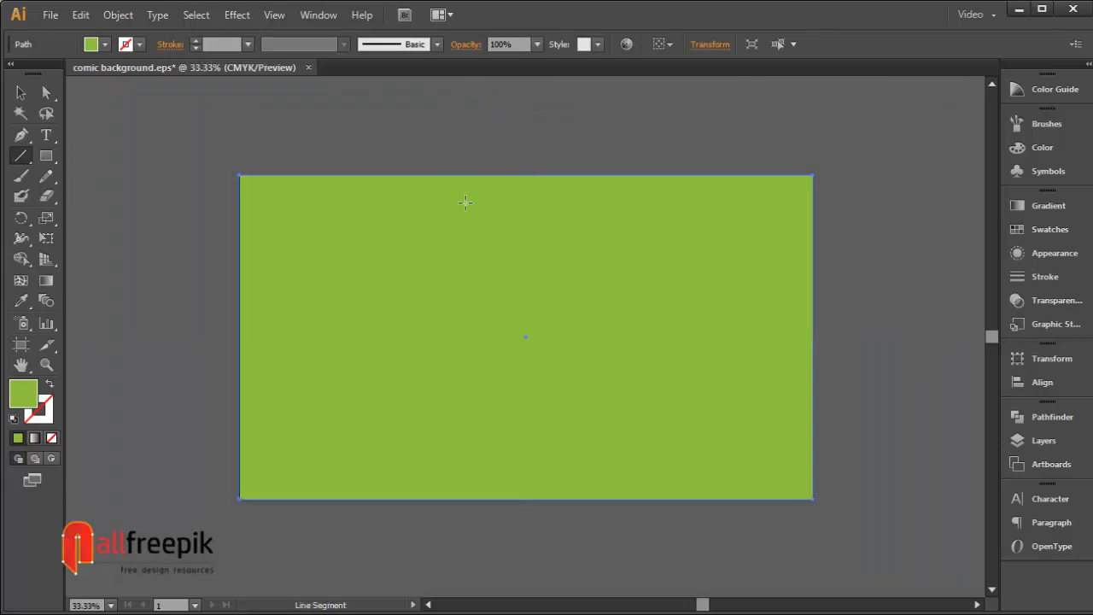
left_click_drag(463, 155, 359, 536)
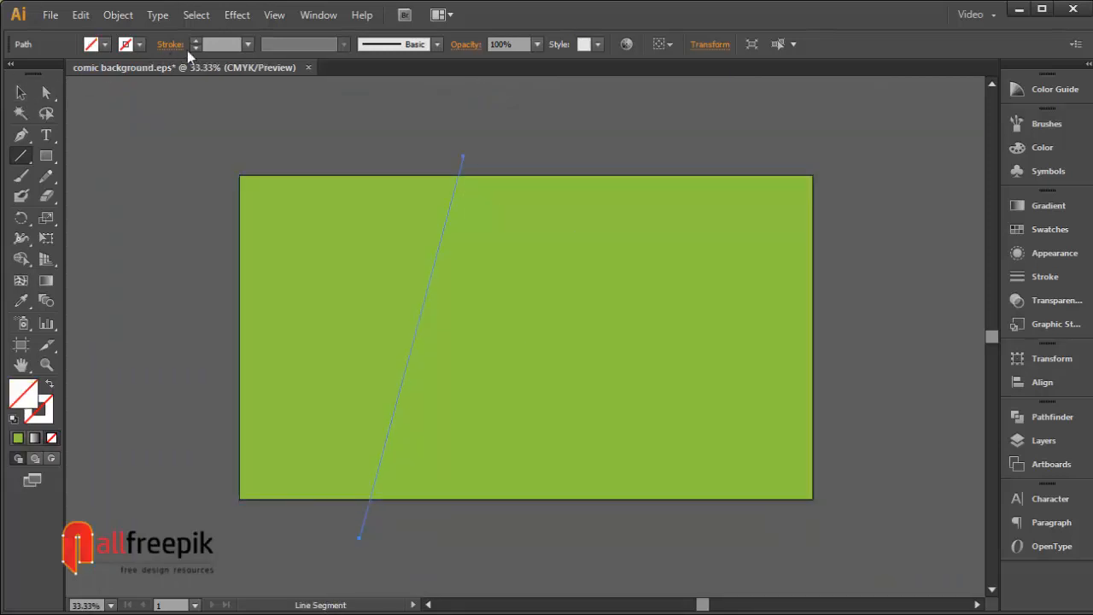
left_click(247, 43)
left_click(272, 135)
left_click(21, 92)
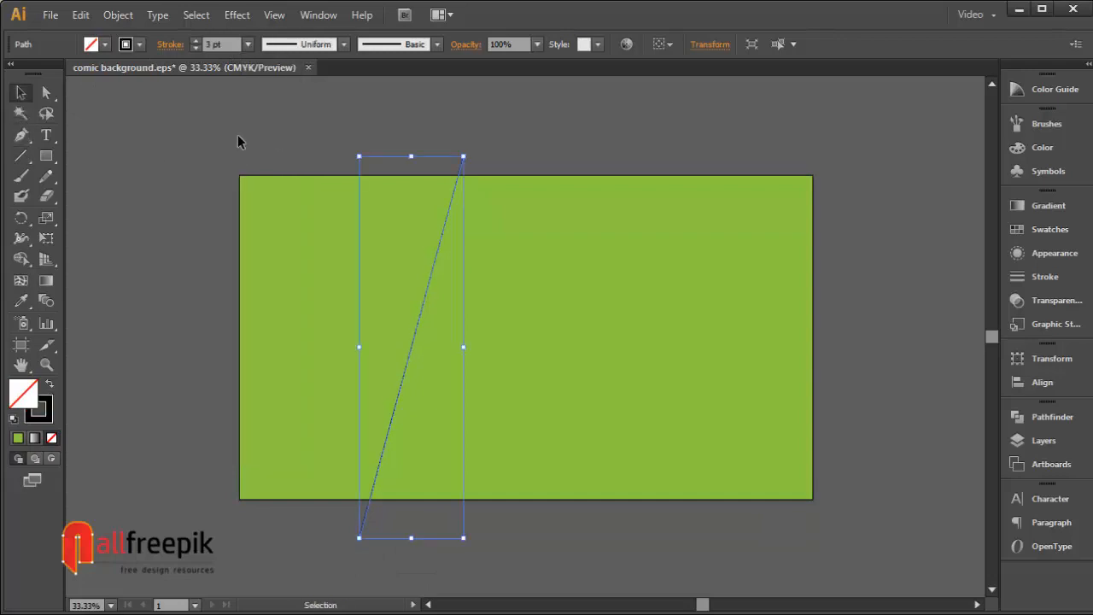
left_click(613, 146)
Step: Draw an oppositely slanted line through the rectangle's right half and shift the lower endpoints of both lines to the right
left_click(20, 155)
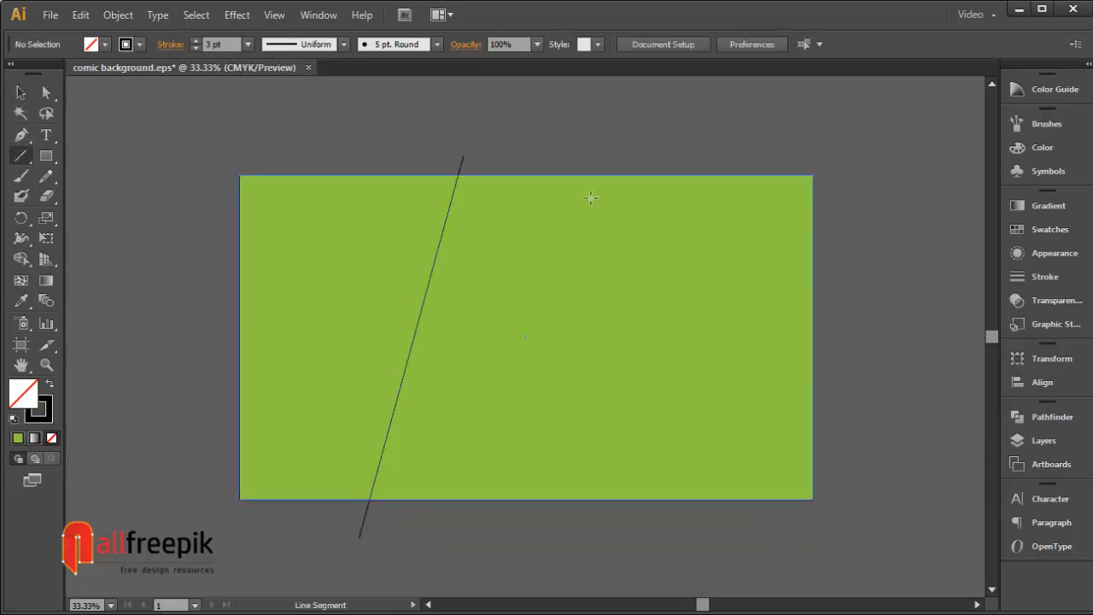
left_click_drag(540, 157, 679, 531)
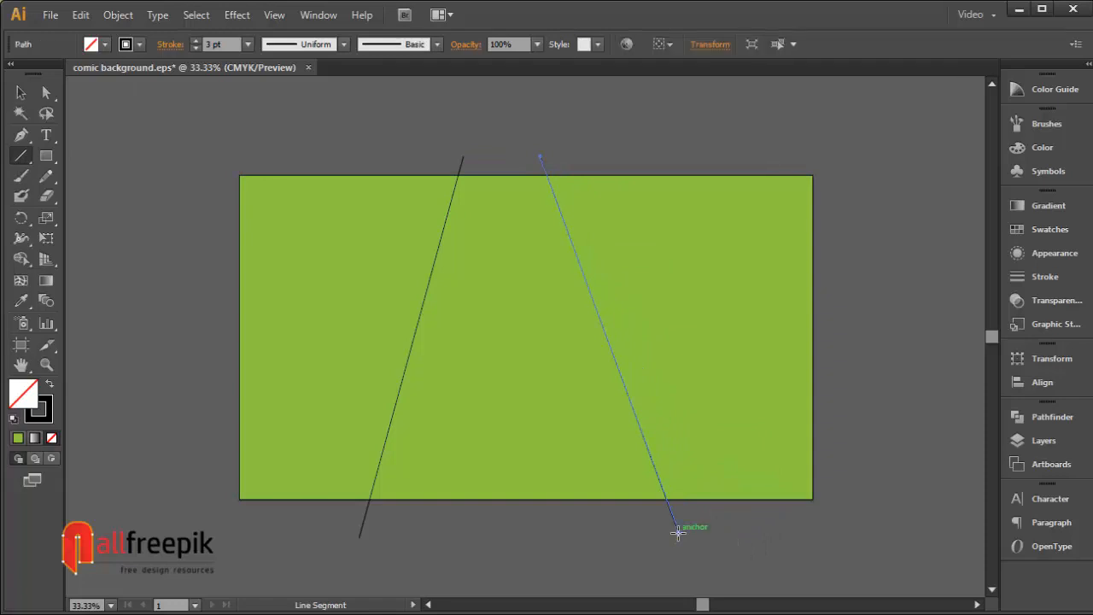
left_click(46, 92)
left_click(473, 129)
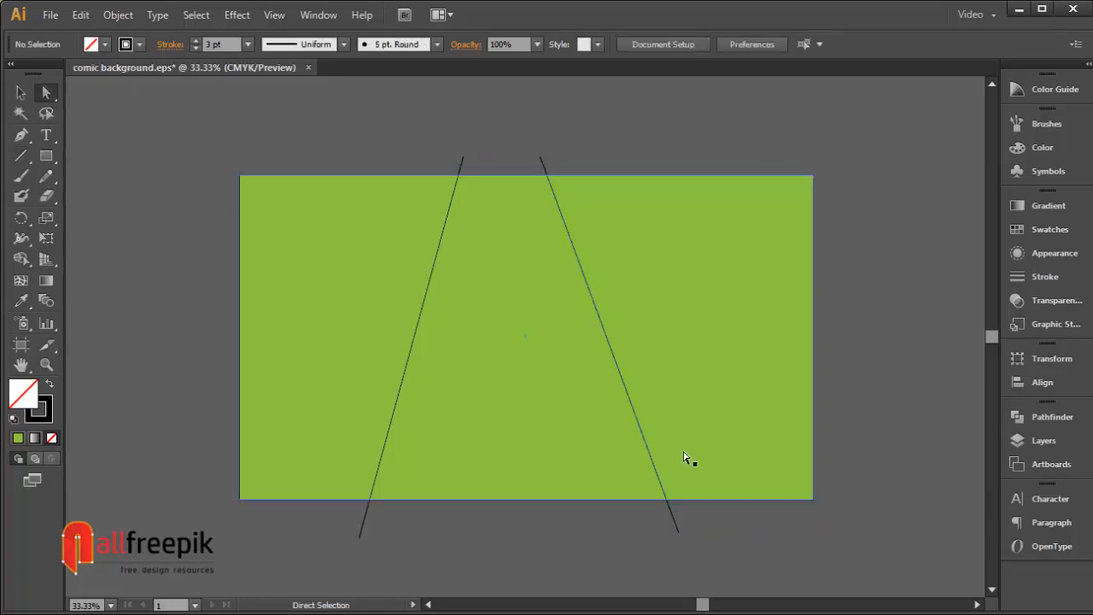
left_click_drag(678, 534, 720, 531)
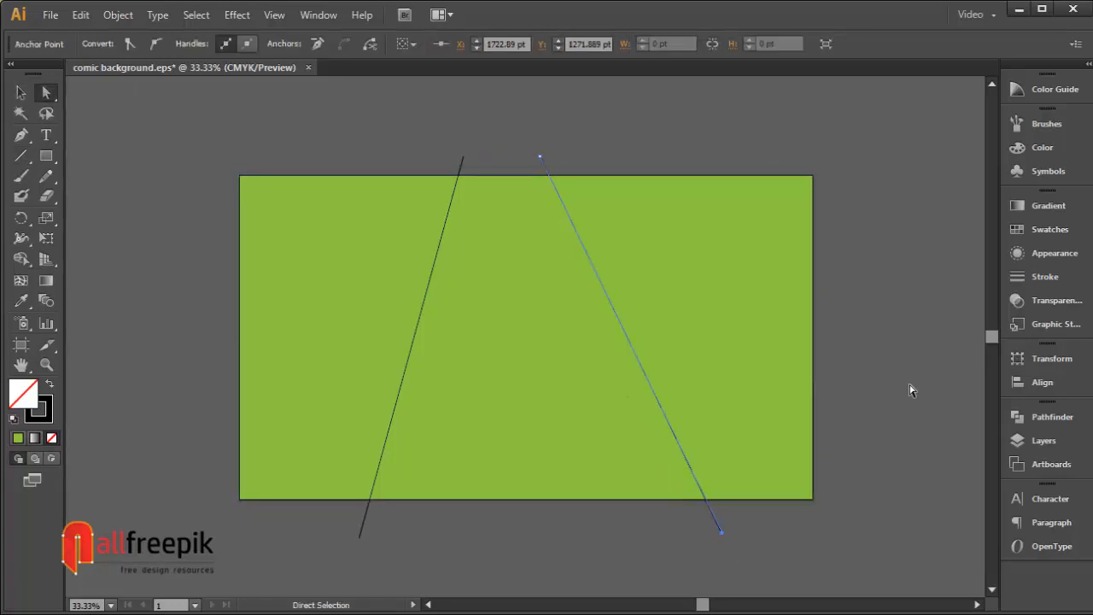
left_click(910, 384)
left_click_drag(363, 542, 378, 544)
left_click(945, 395)
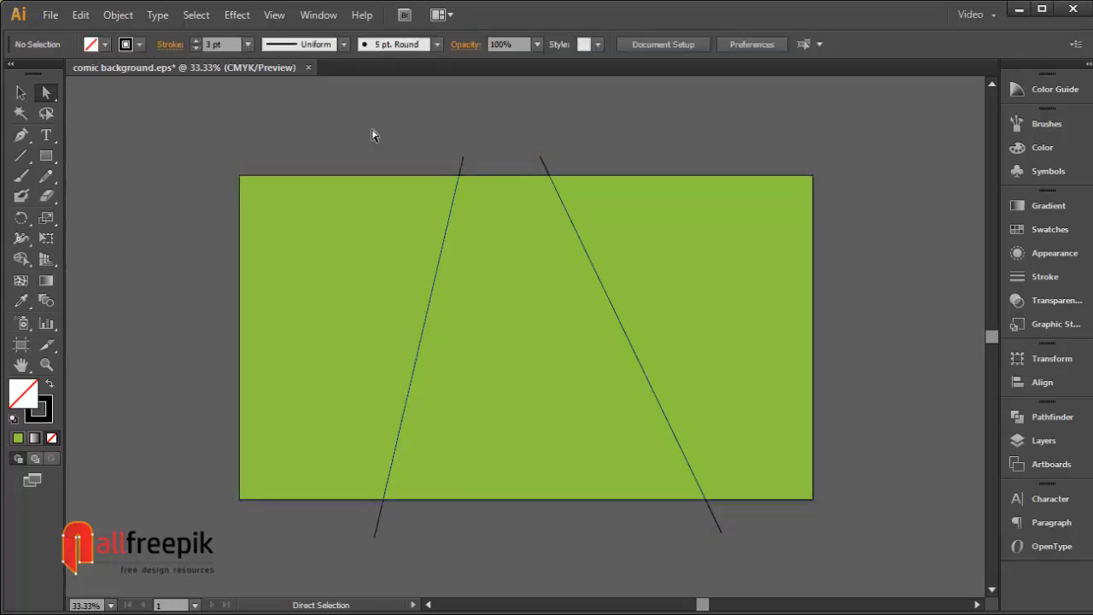
Step: Draw three cross lines: left edge to the left slanted line, right slanted line to the right edge, and one between the slanted lines
left_click(20, 155)
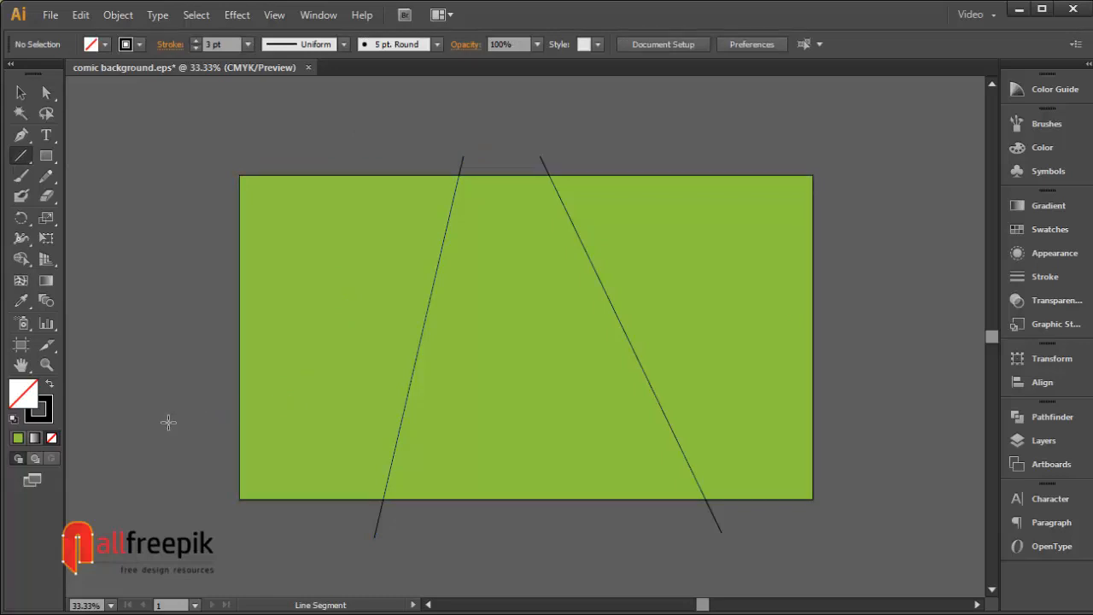
left_click_drag(197, 368, 434, 292)
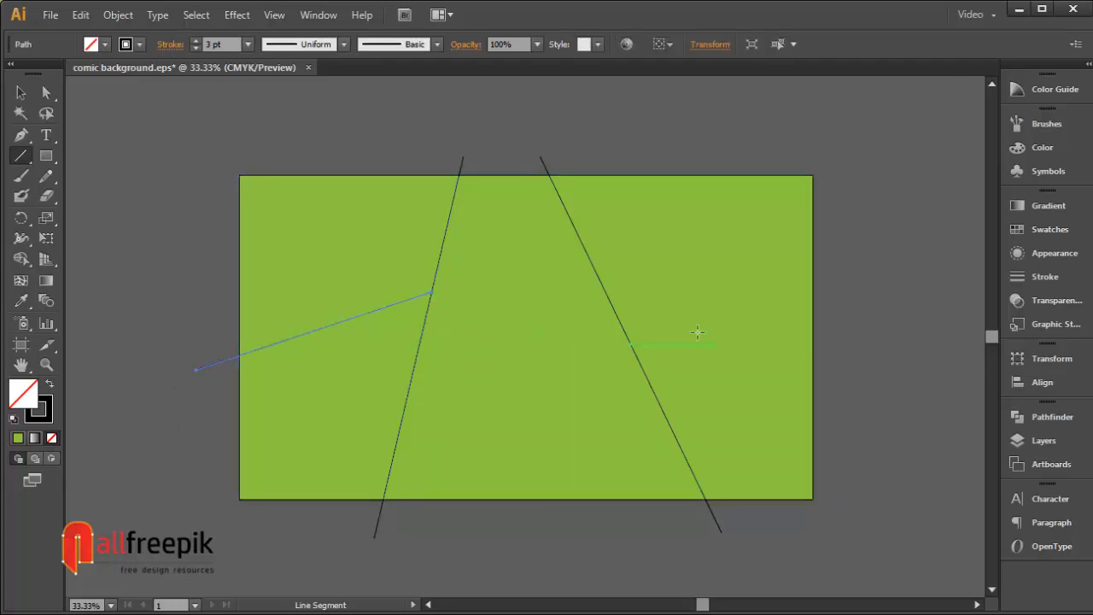
left_click_drag(620, 322, 811, 370)
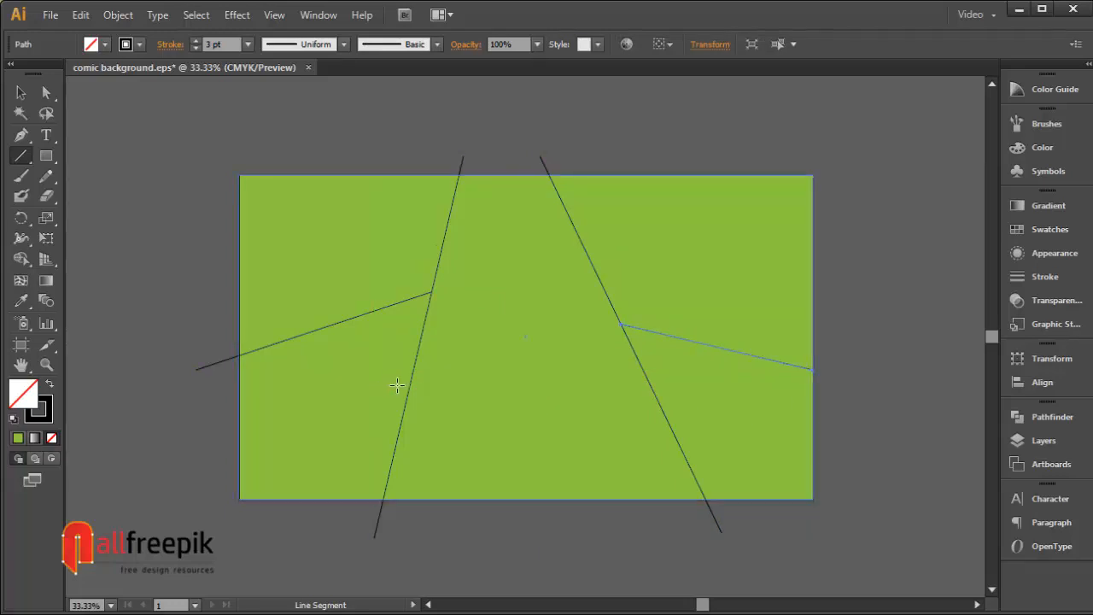
left_click_drag(410, 388, 640, 363)
key("v")
left_click(333, 148)
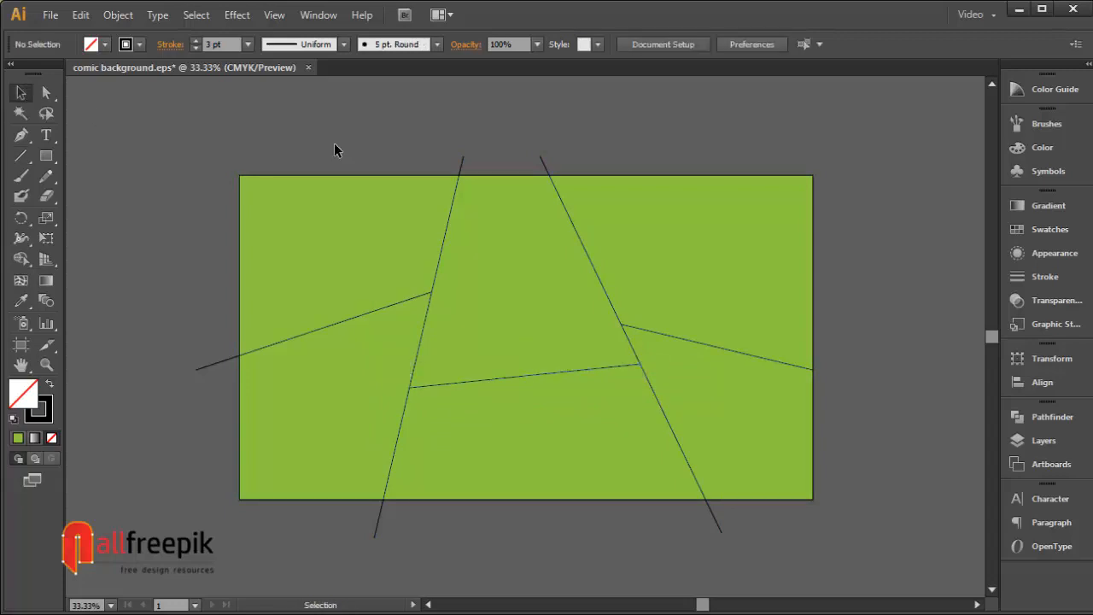
Step: Select the rectangle and all five lines, and set a red fill (#EA2828) for the Shape Builder tool
key("ctrl+a")
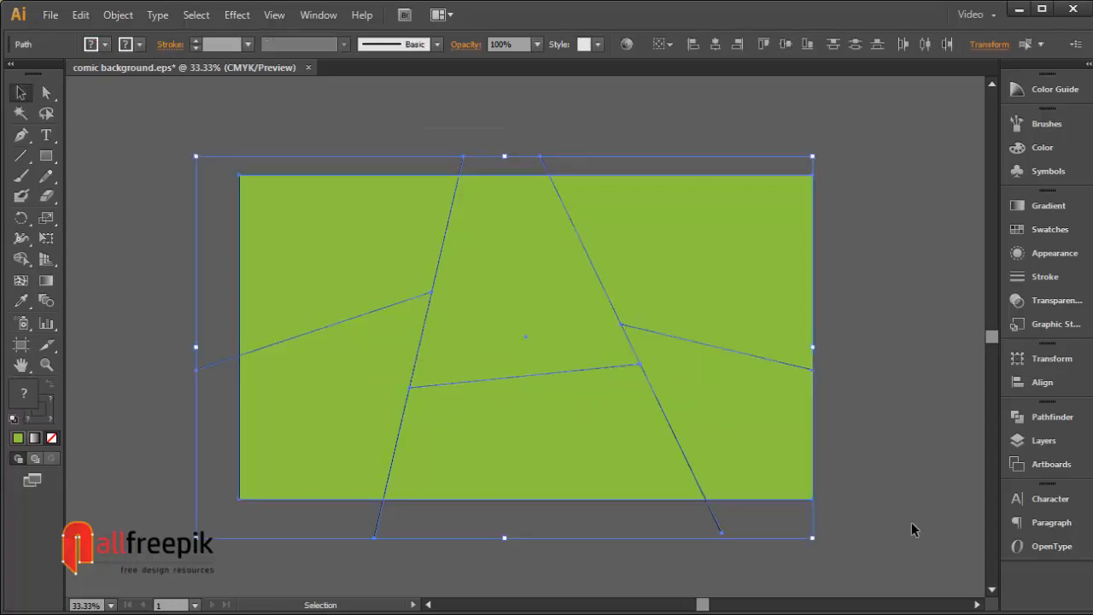
left_click(908, 480)
left_click_drag(198, 141, 791, 516)
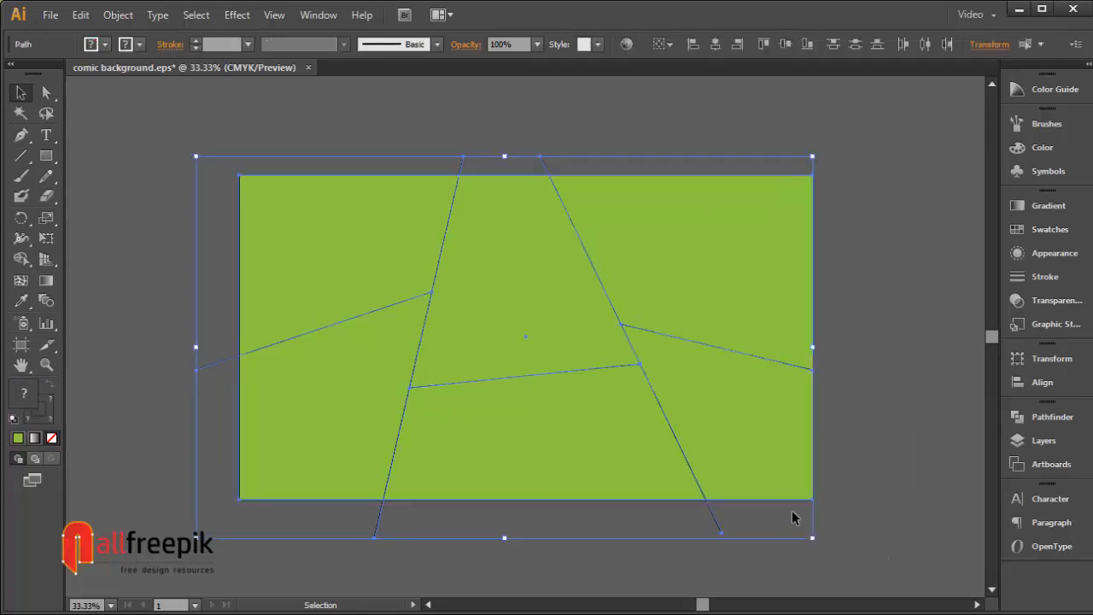
left_click(21, 259)
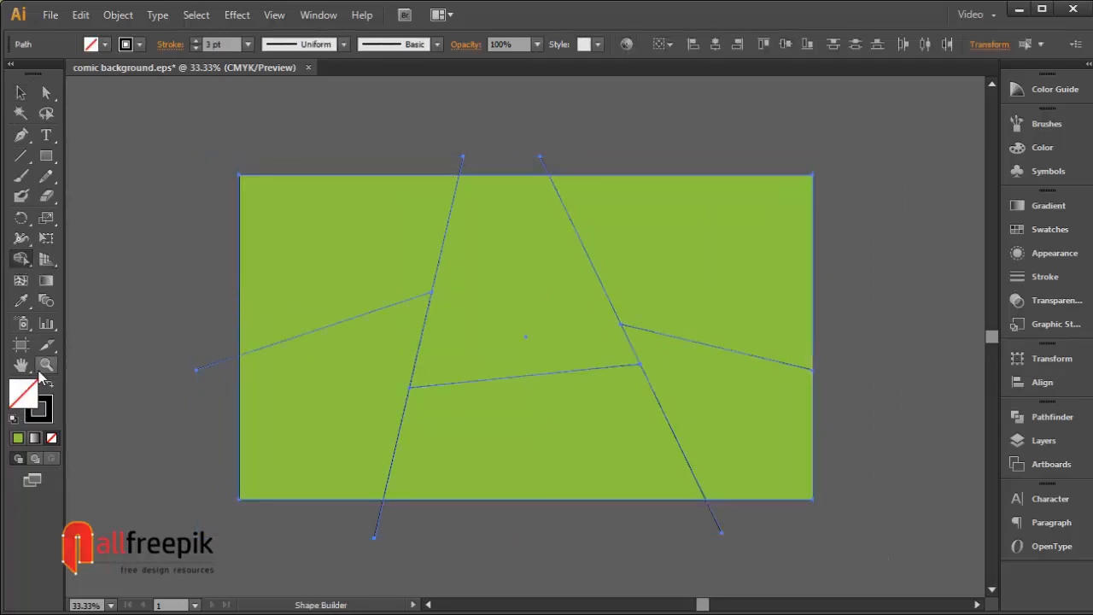
double_click(34, 400)
left_click(623, 228)
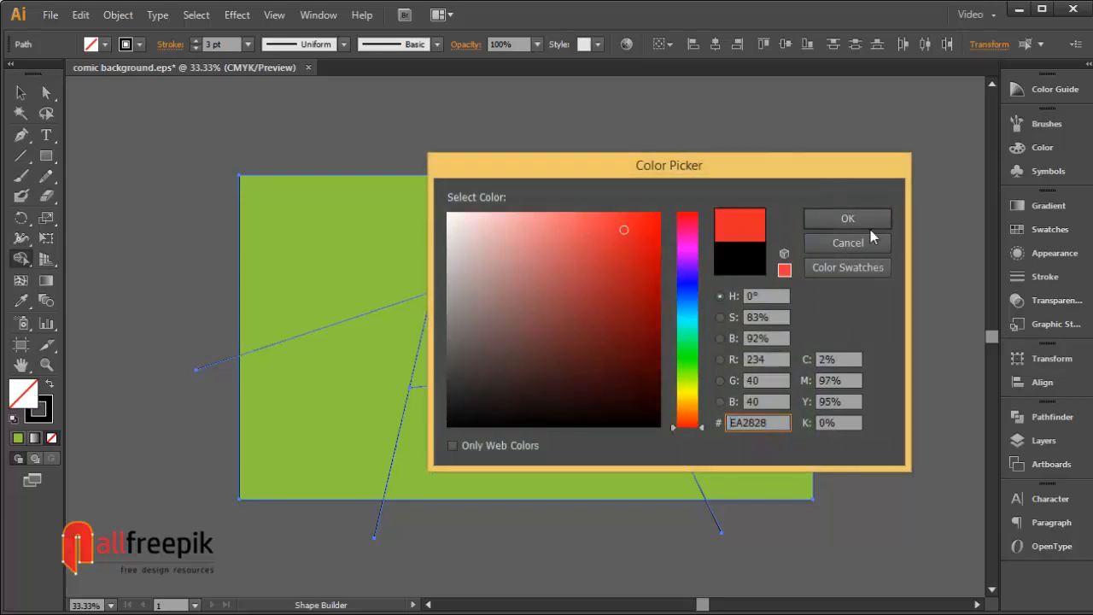
left_click(848, 218)
Step: Turn the six regions bounded by the lines into separate red shapes with the Shape Builder tool
left_click(335, 290)
left_click(343, 416)
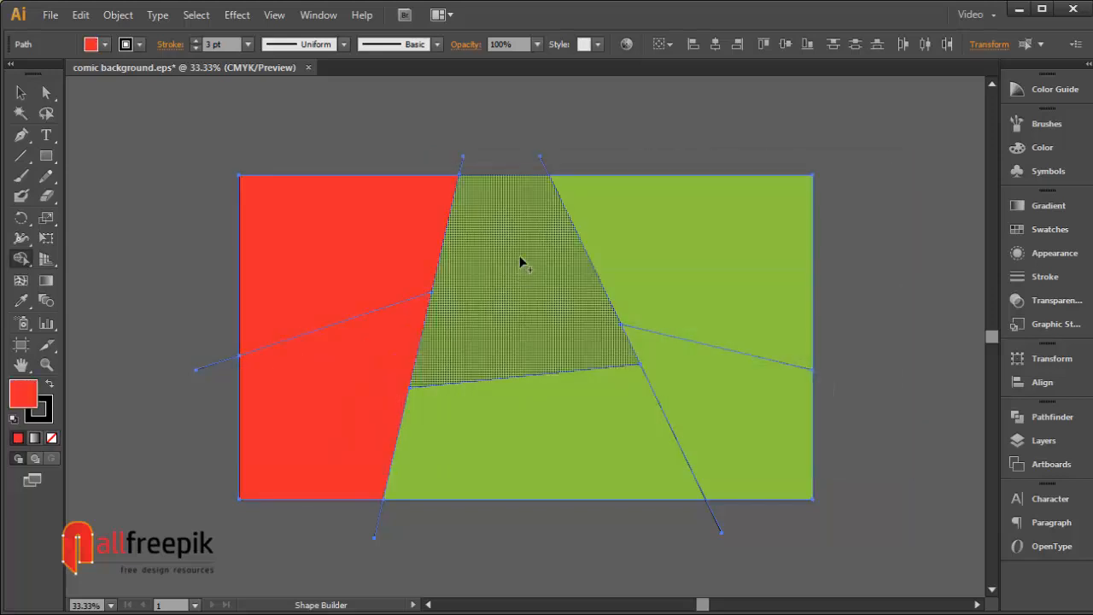
left_click(520, 261)
left_click(532, 441)
left_click(717, 282)
left_click(733, 421)
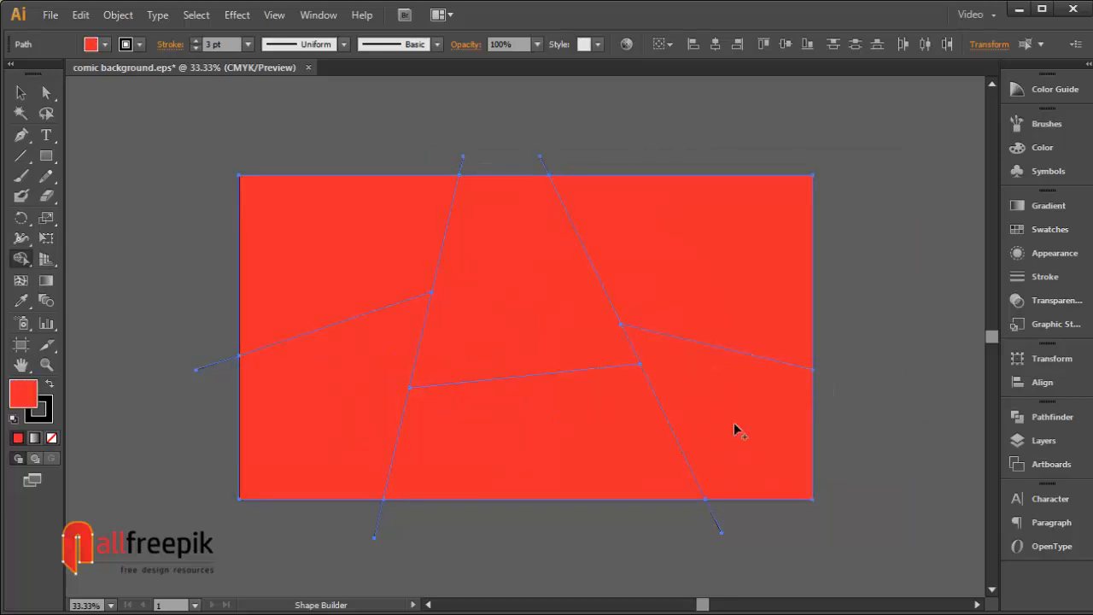
left_click(20, 93)
left_click(244, 137)
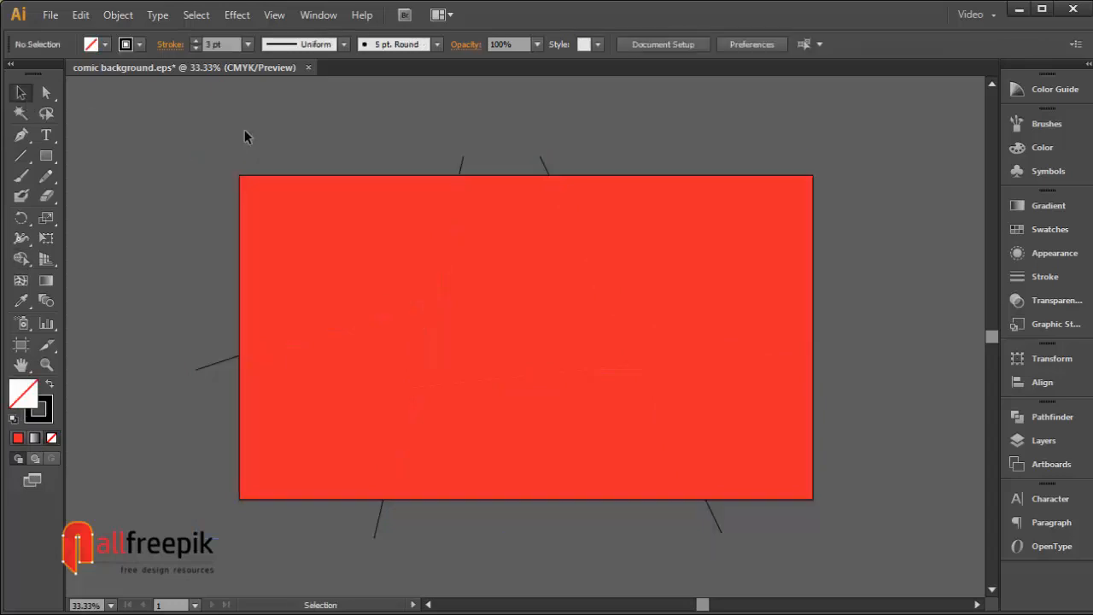
Step: Cut the leftover line ends sticking out of the rectangle, along with their remaining paths
left_click(46, 92)
left_click_drag(531, 172, 532, 173)
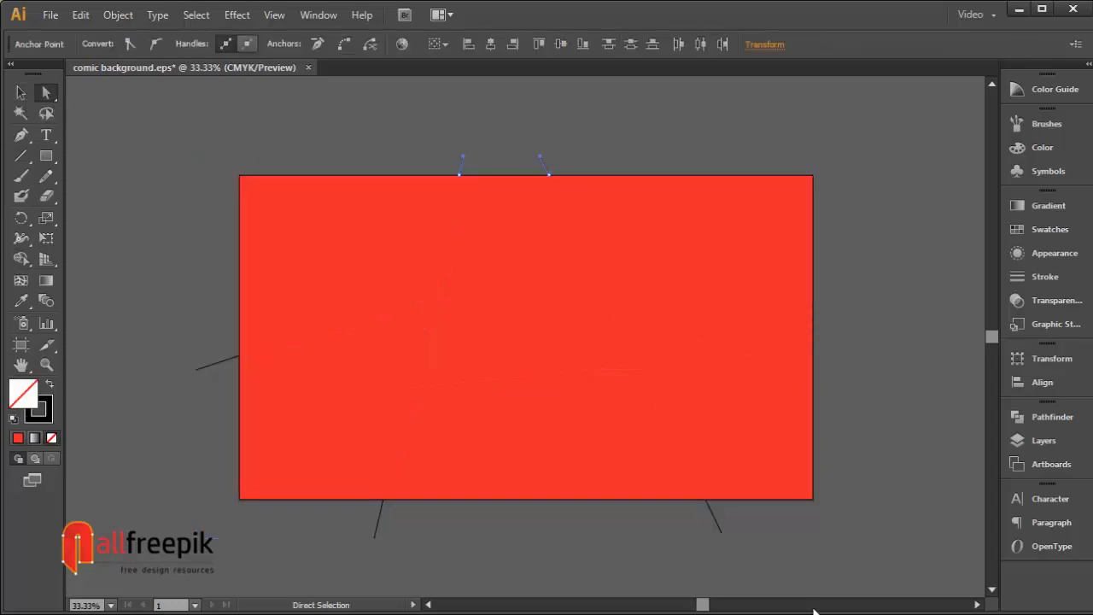
left_click_drag(294, 499, 296, 500)
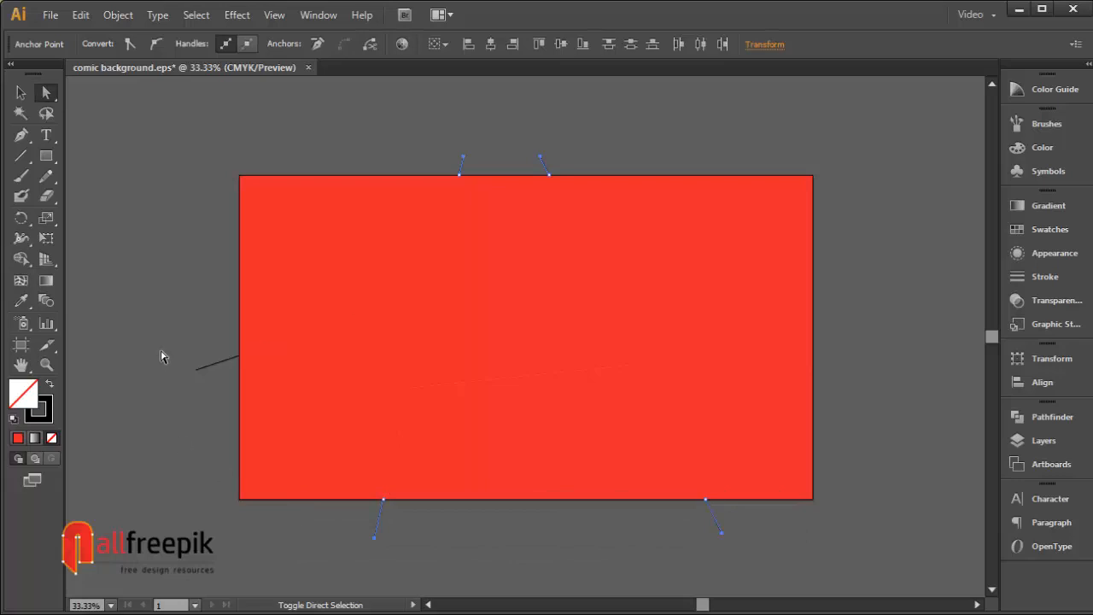
left_click(210, 363, "shift")
left_click(82, 17)
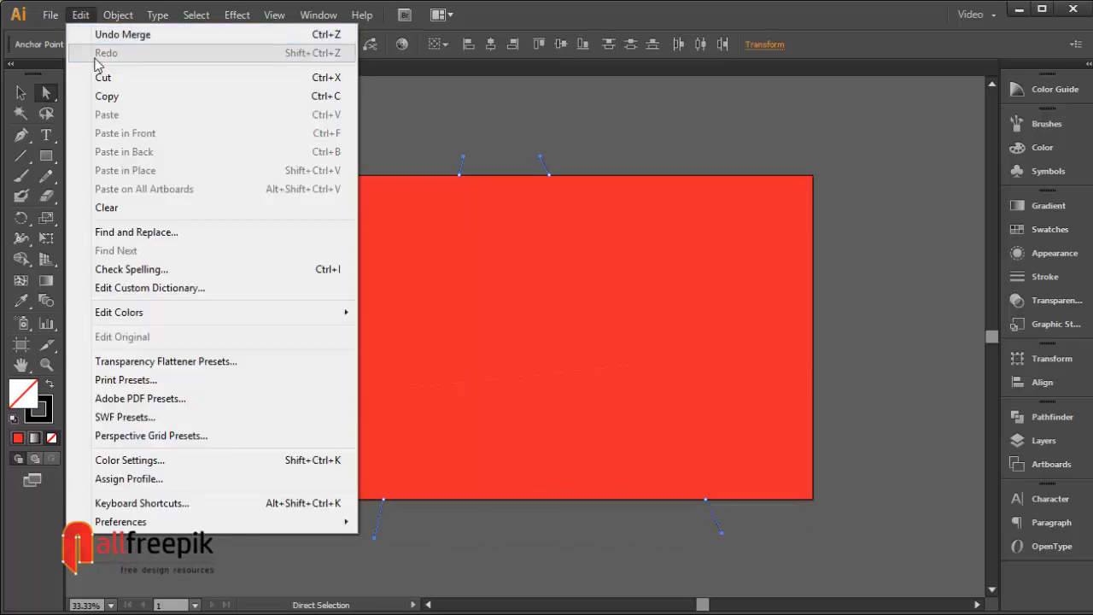
left_click(103, 77)
left_click(84, 18)
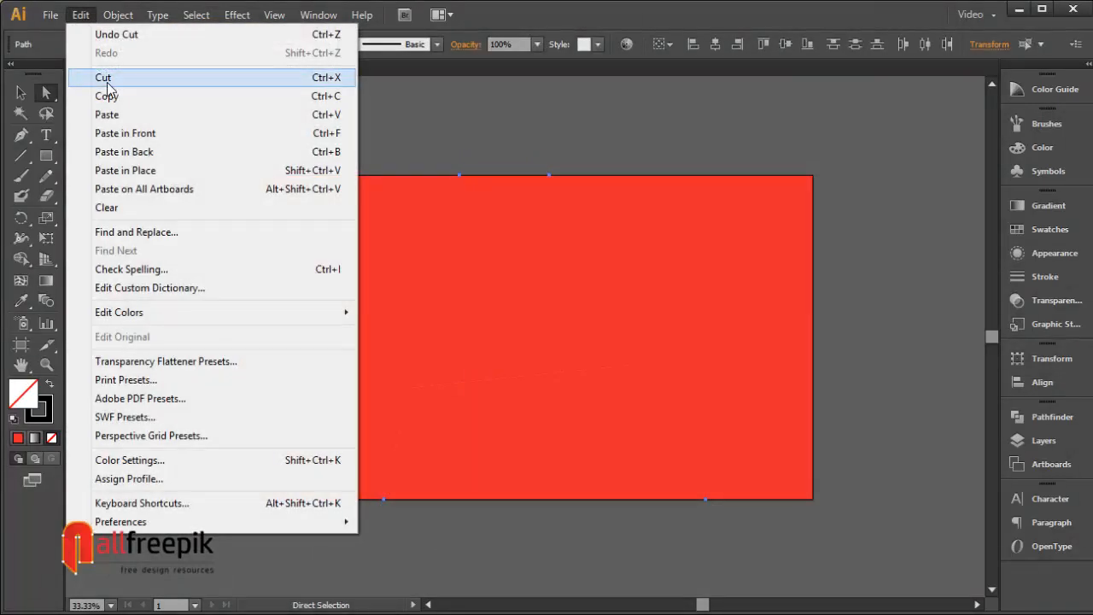
left_click(78, 77)
Step: Select all six panels and recolor them with the light salmon tint from the Color Guide
left_click(731, 246)
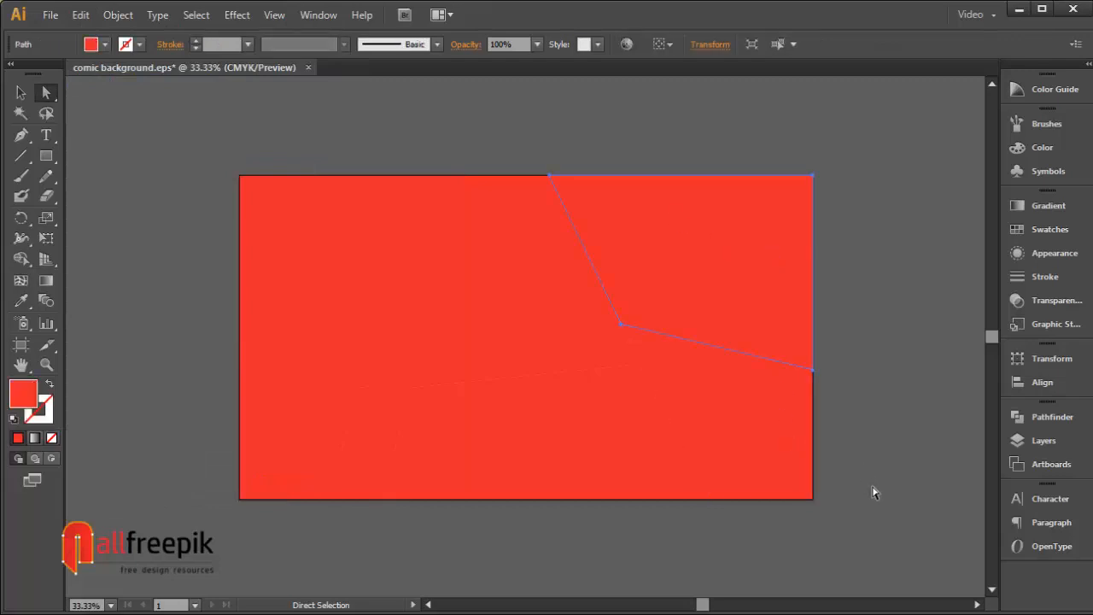
left_click_drag(879, 510, 144, 174)
left_click(1041, 98)
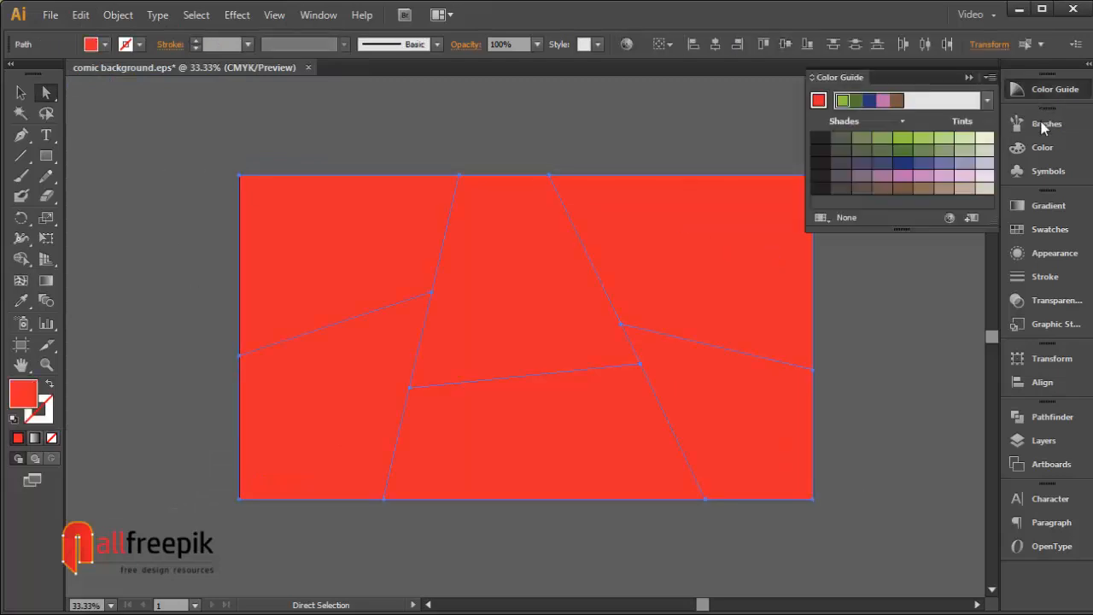
left_click(943, 137)
Step: Recolor the bottom-right panel muted brown and the bottom-middle panel tan using the Color Guide
left_click(783, 434)
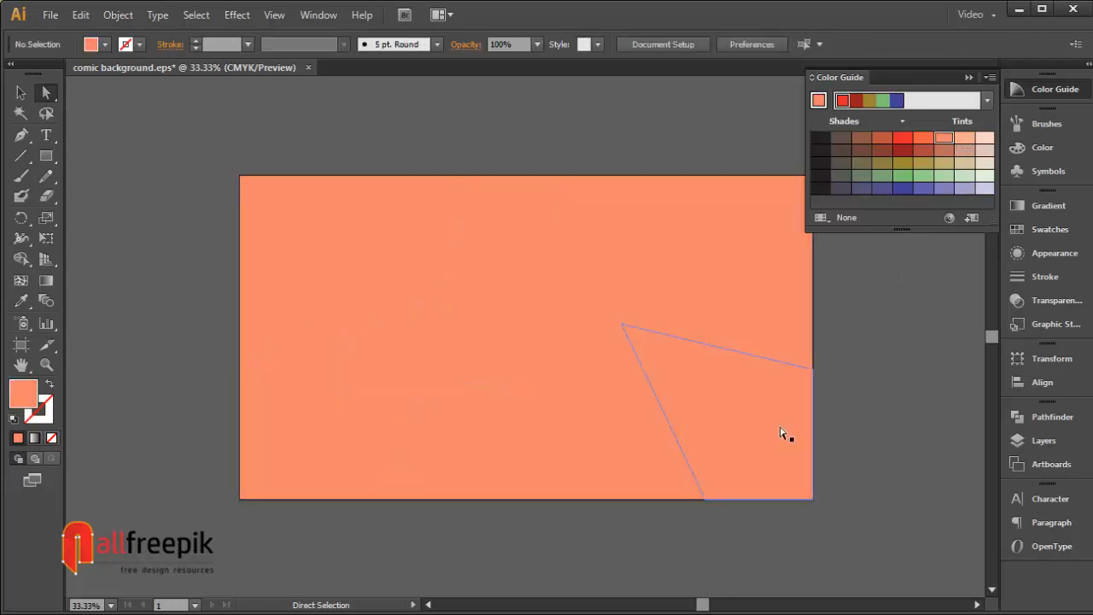
left_click(959, 154)
left_click(605, 470)
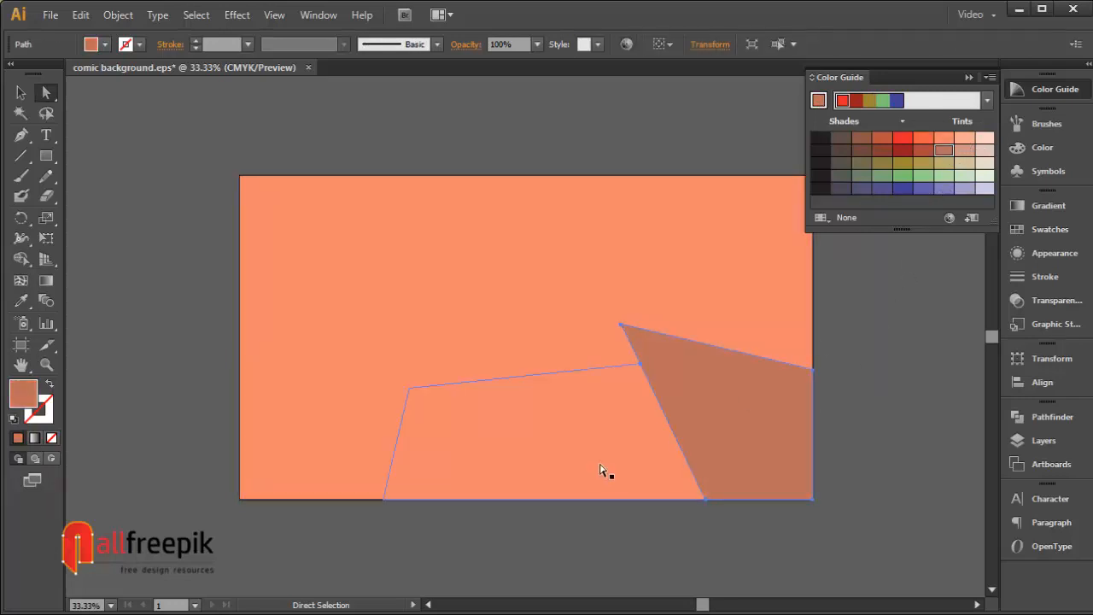
left_click(944, 165)
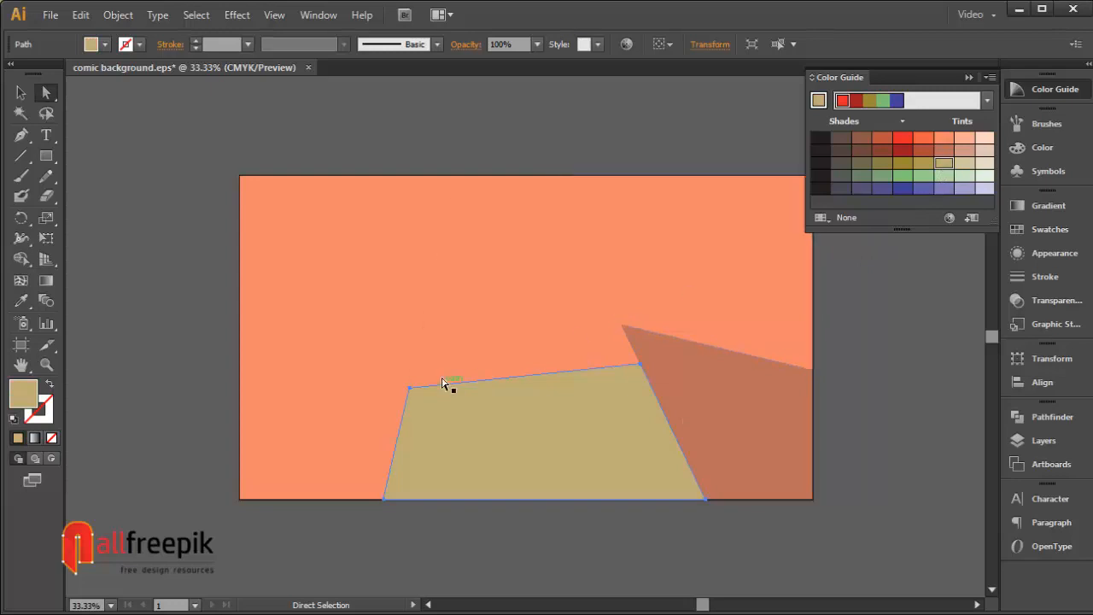
Step: Recolor the top-middle panel with the light green tint from the Color Guide
left_click(481, 333)
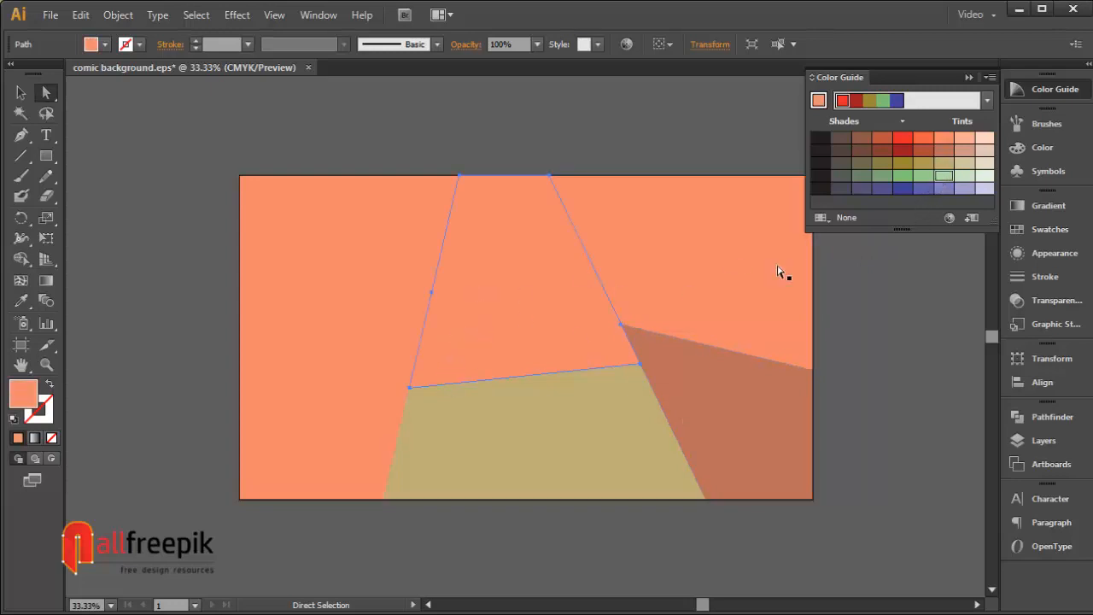
left_click(555, 168)
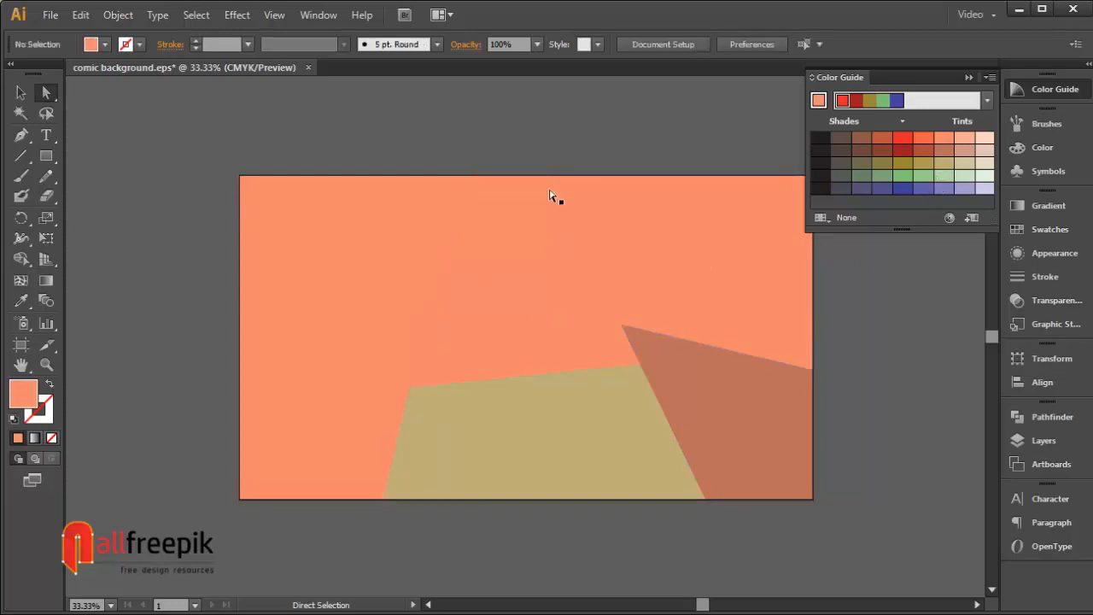
left_click(552, 199)
left_click(943, 176)
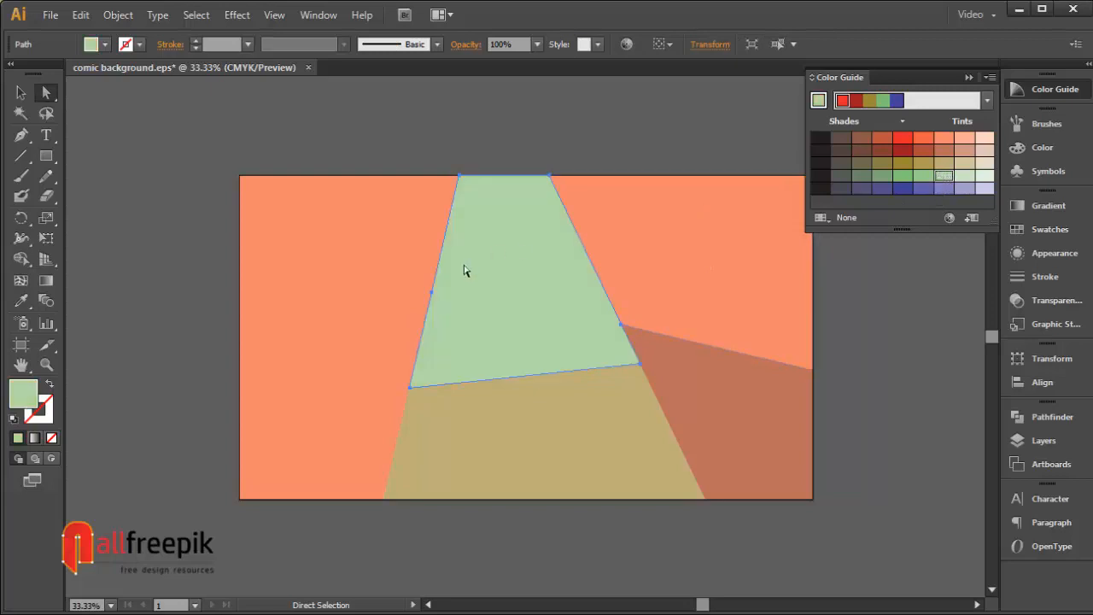
Step: Recolor the bottom-left panel muted violet and the top-left panel pale yellow using the Color Guide
left_click(357, 412)
left_click(953, 196)
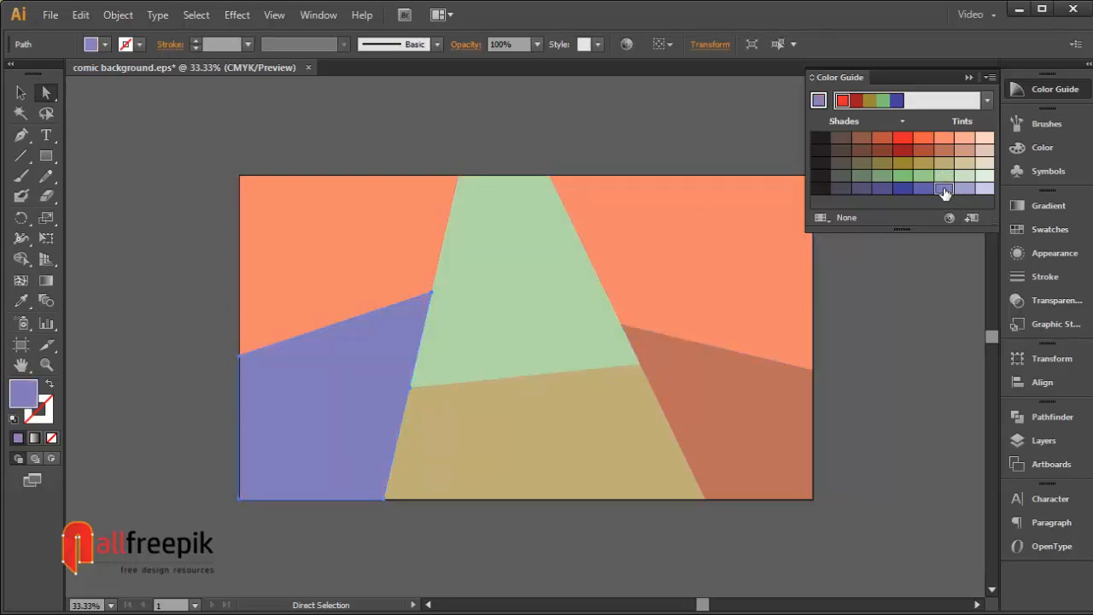
left_click(378, 213)
left_click(949, 179)
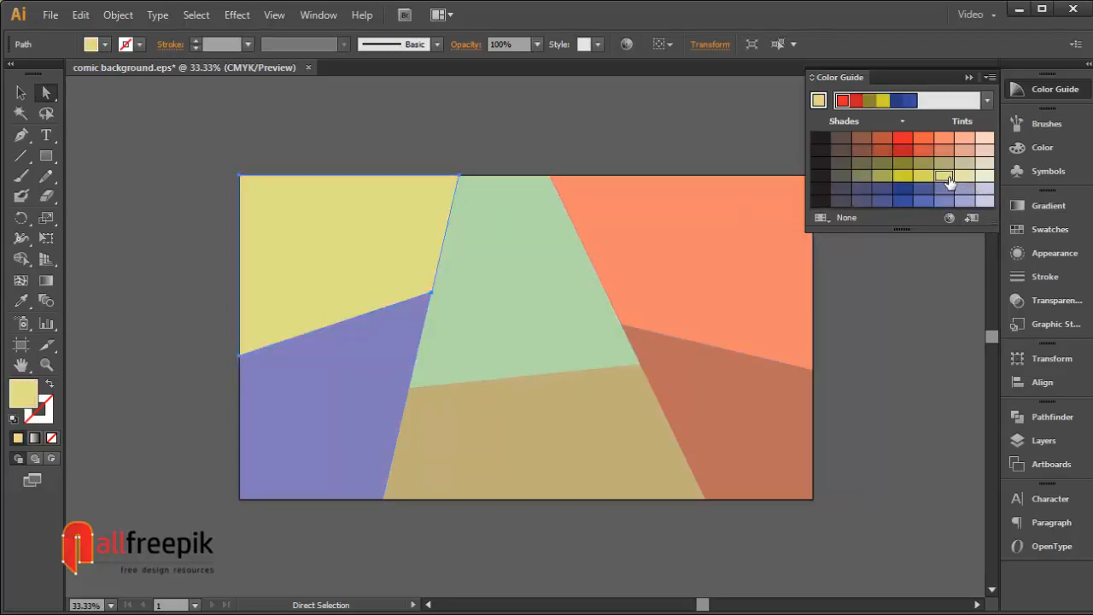
left_click(890, 333)
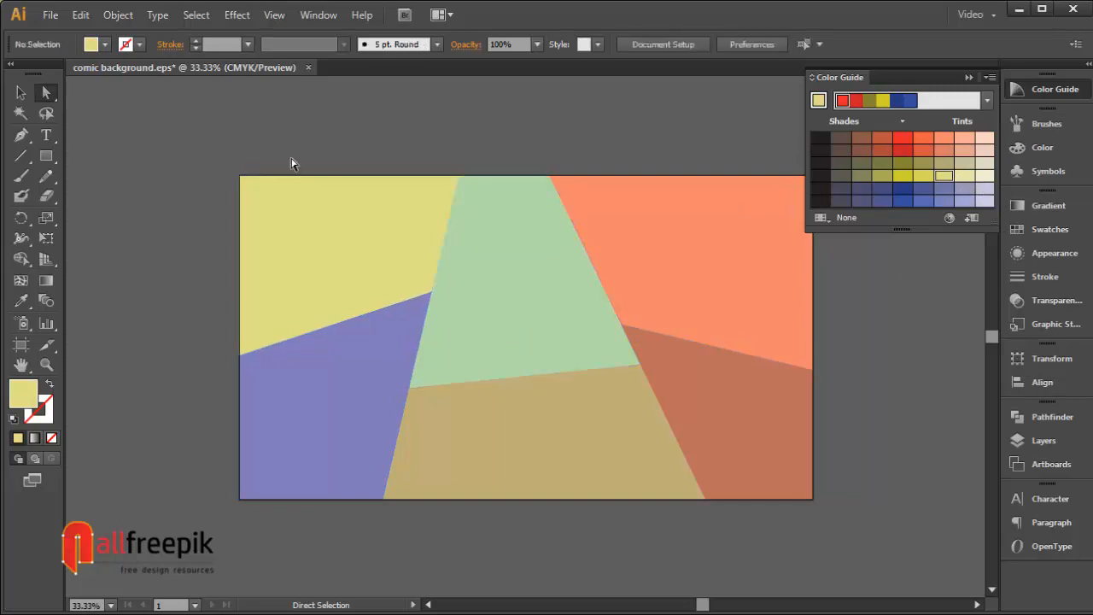
left_click_drag(444, 401, 835, 544)
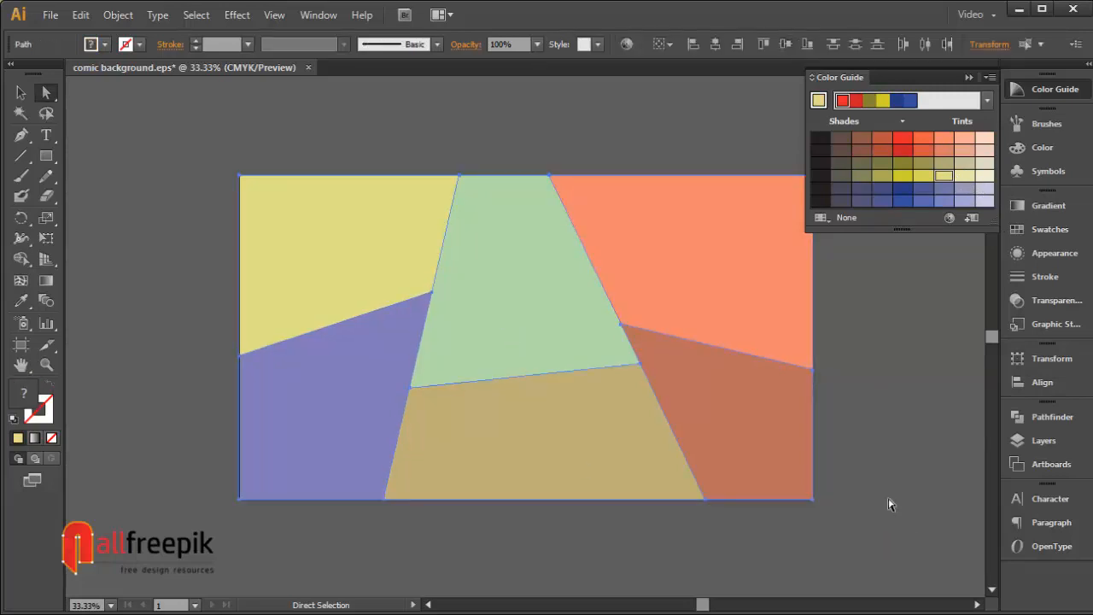
left_click(20, 92)
left_click(193, 130)
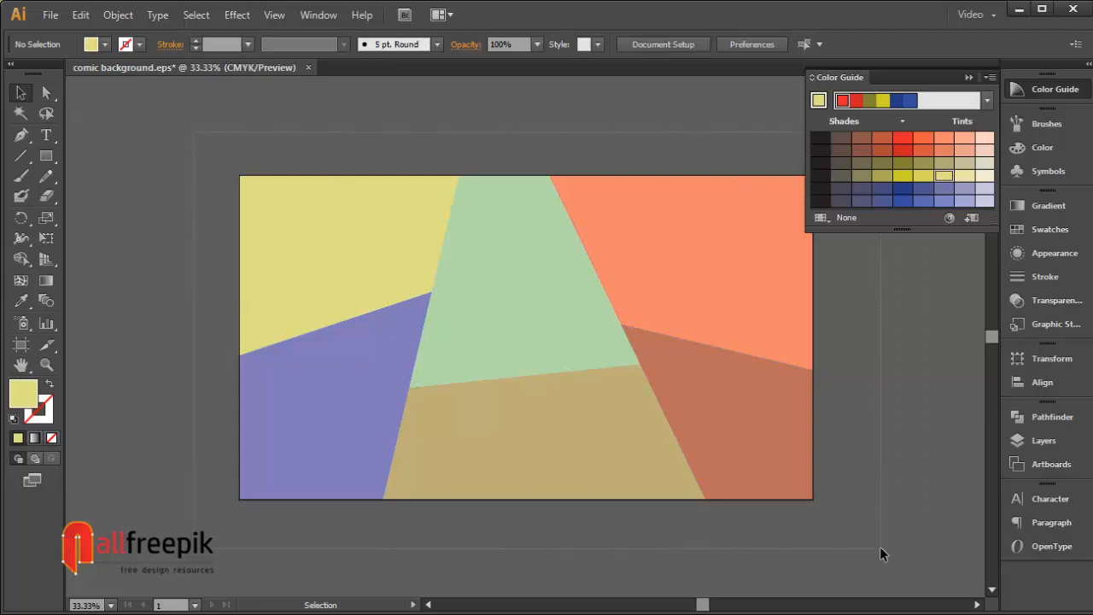
key("ctrl+a")
left_click(920, 509)
key("ctrl+minus")
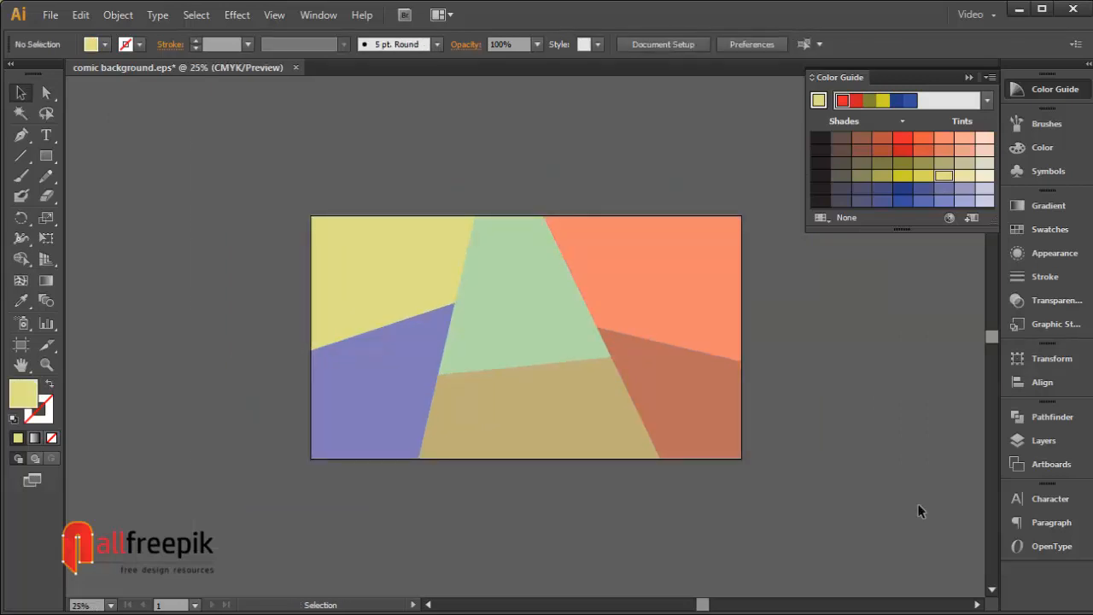
left_click(970, 77)
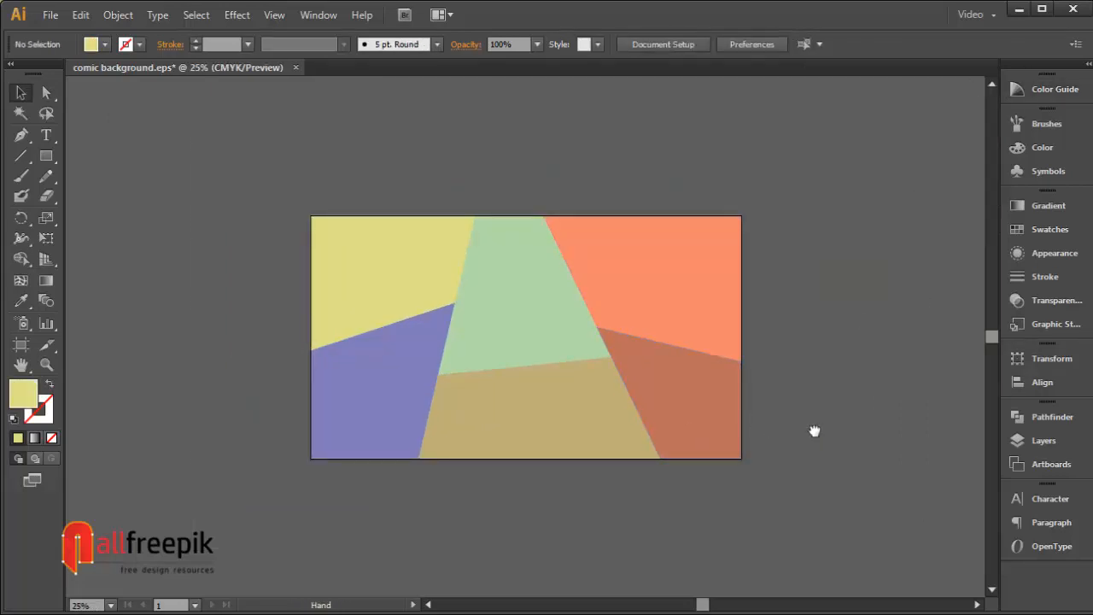
left_click_drag(812, 432, 729, 385)
Step: Select the bottom-right panel and fill it with the yellowish green swatch
left_click(48, 97)
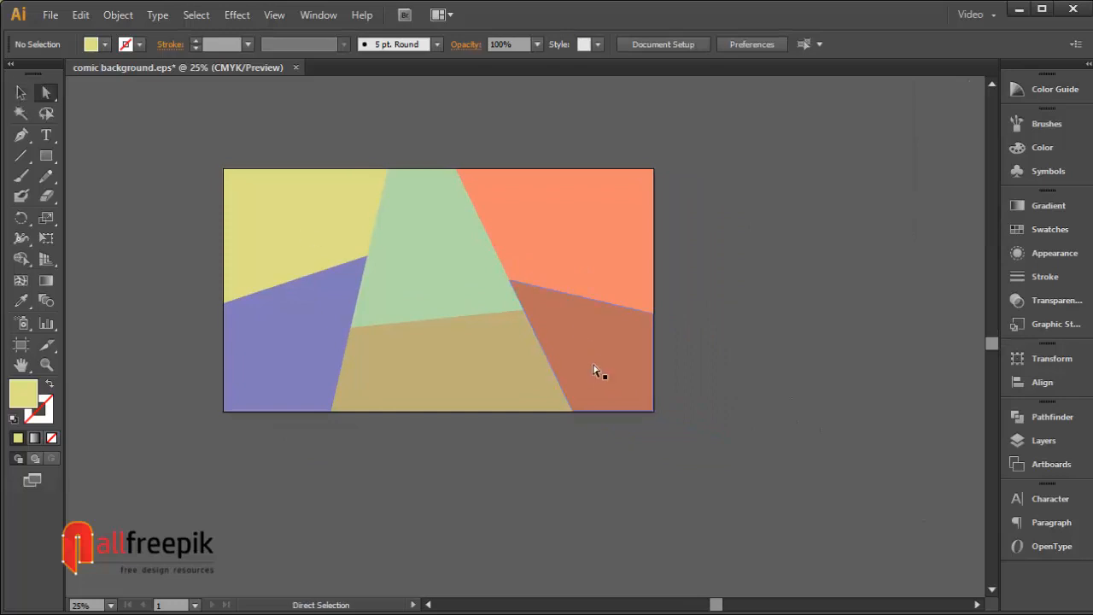
left_click(624, 368)
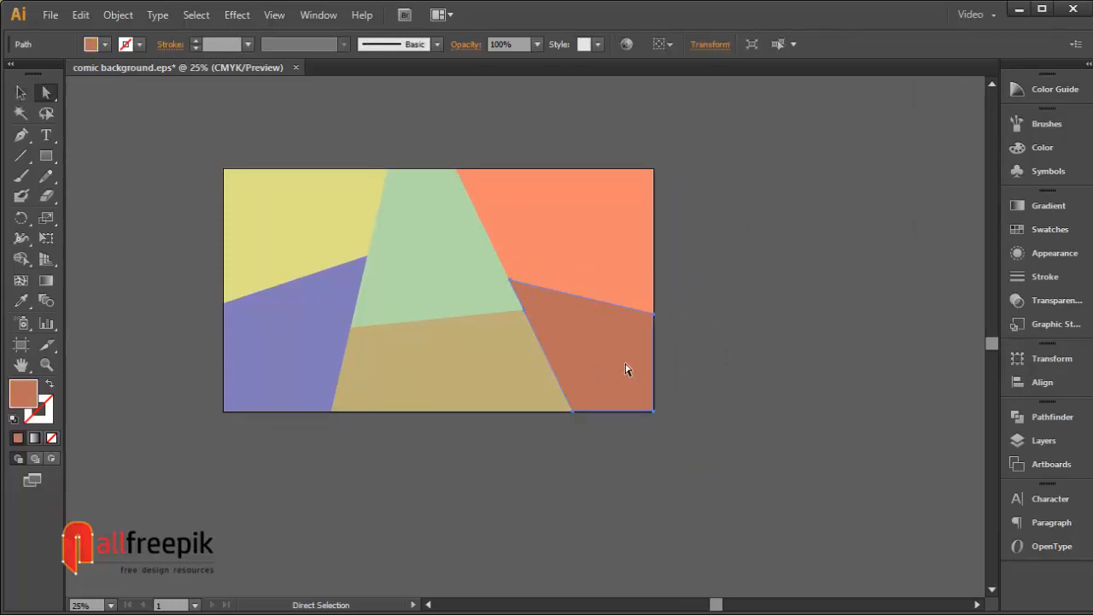
left_click(613, 250)
left_click(615, 370)
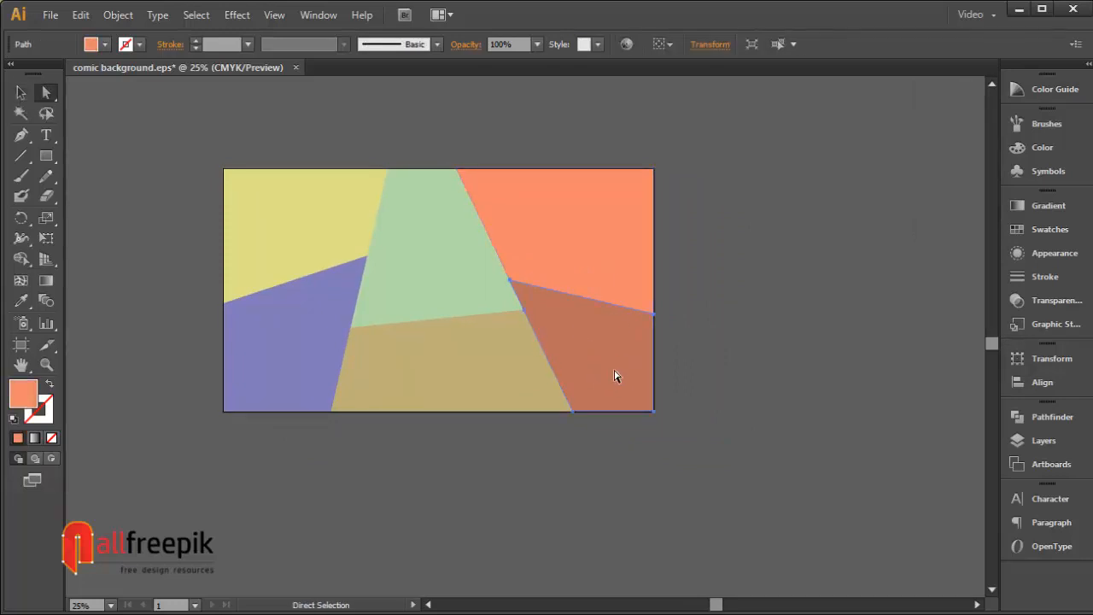
left_click(1056, 101)
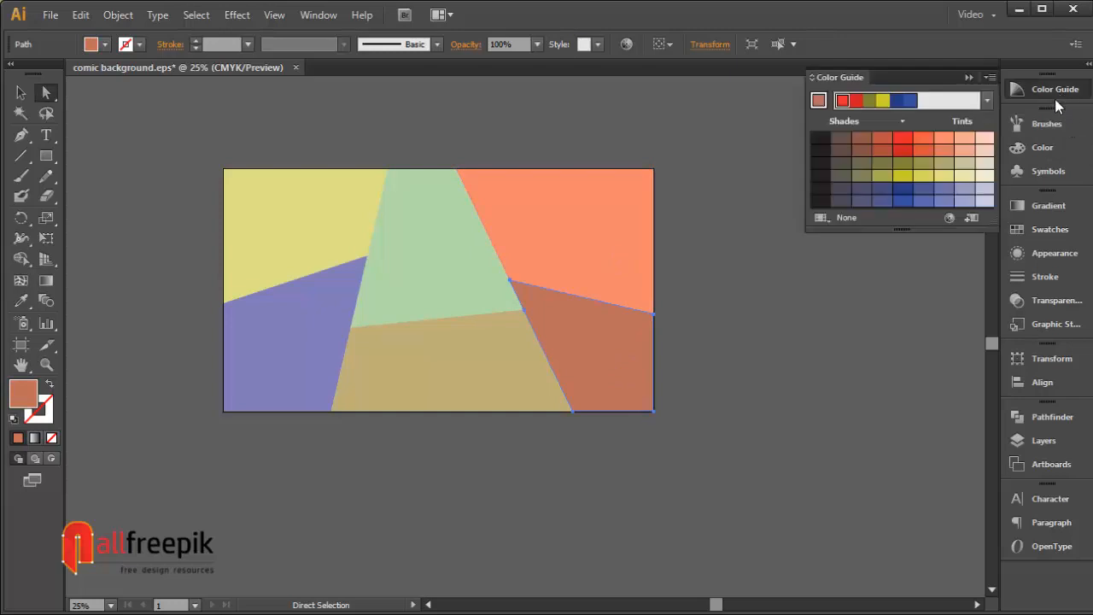
left_click(873, 103)
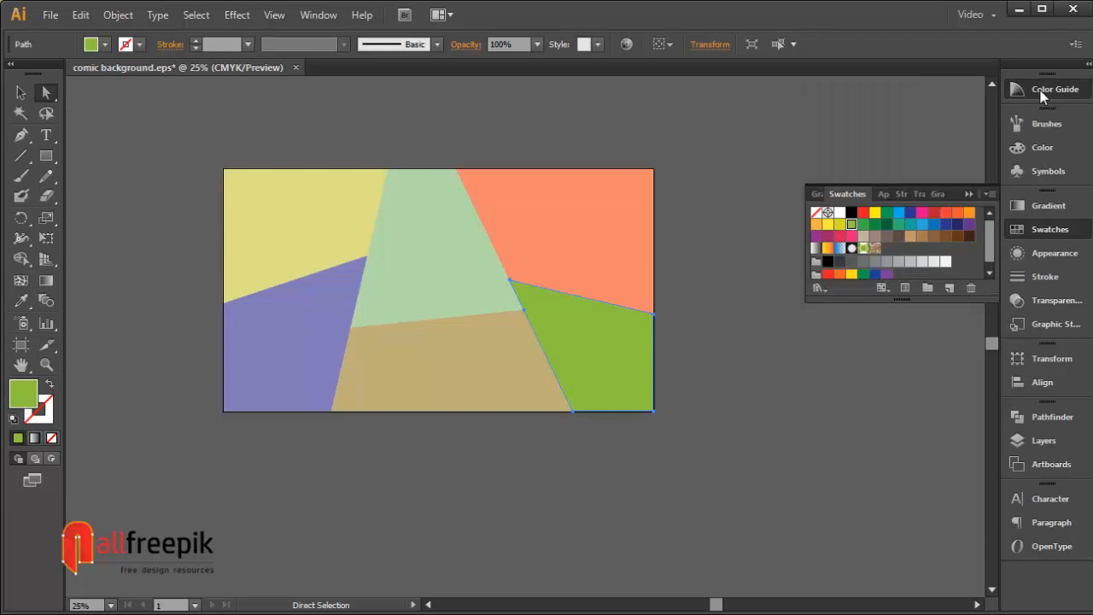
Step: Soften the bottom-right panel to the muted light green tint in the second row of the Color Guide
left_click(1050, 89)
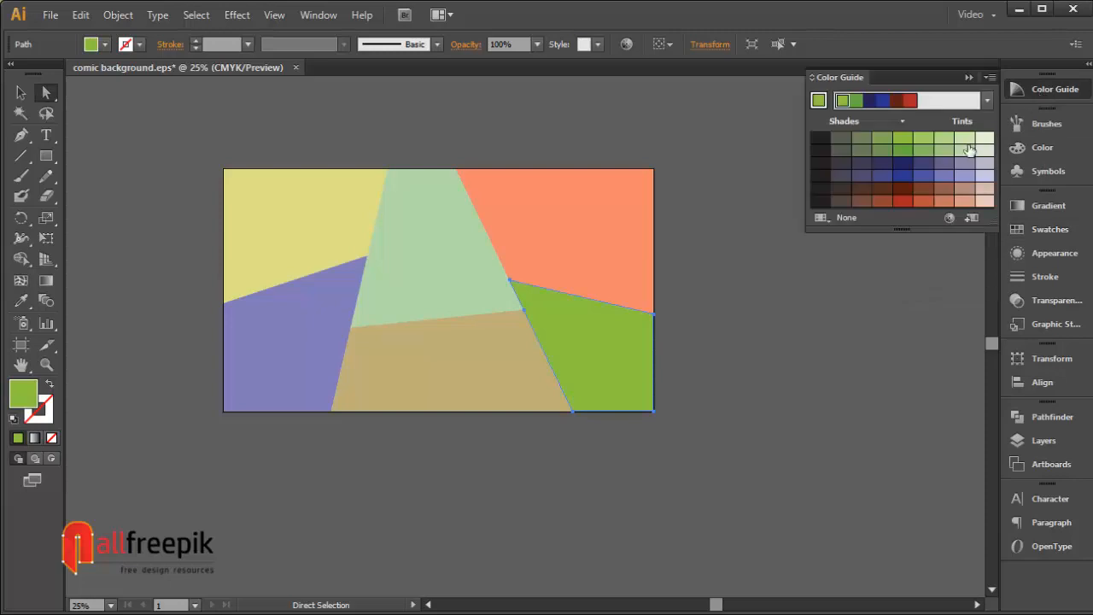
left_click(944, 140)
left_click(802, 393)
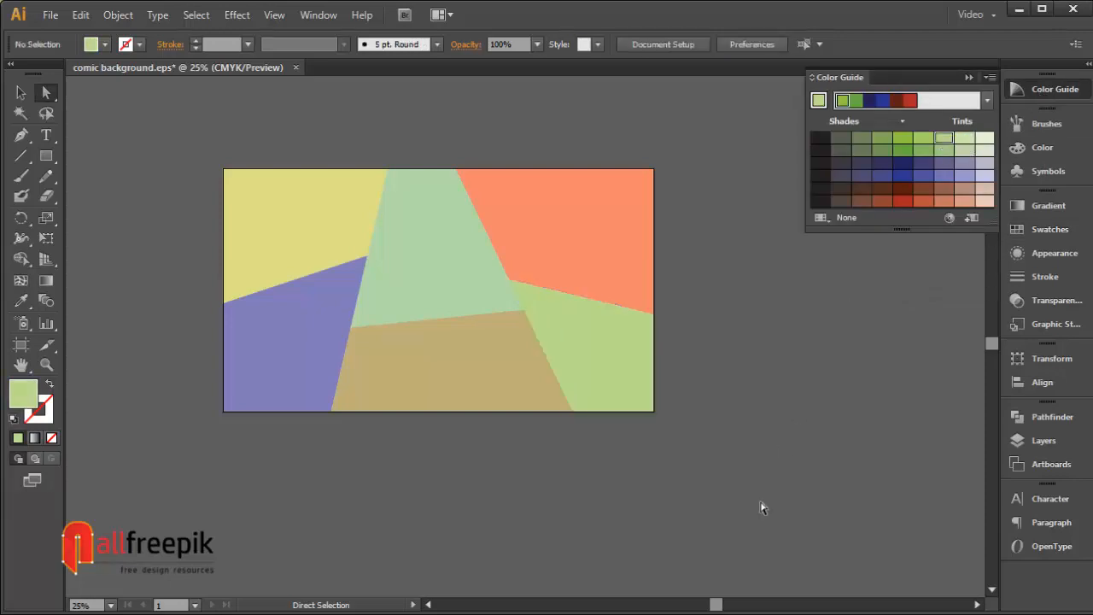
left_click(578, 349)
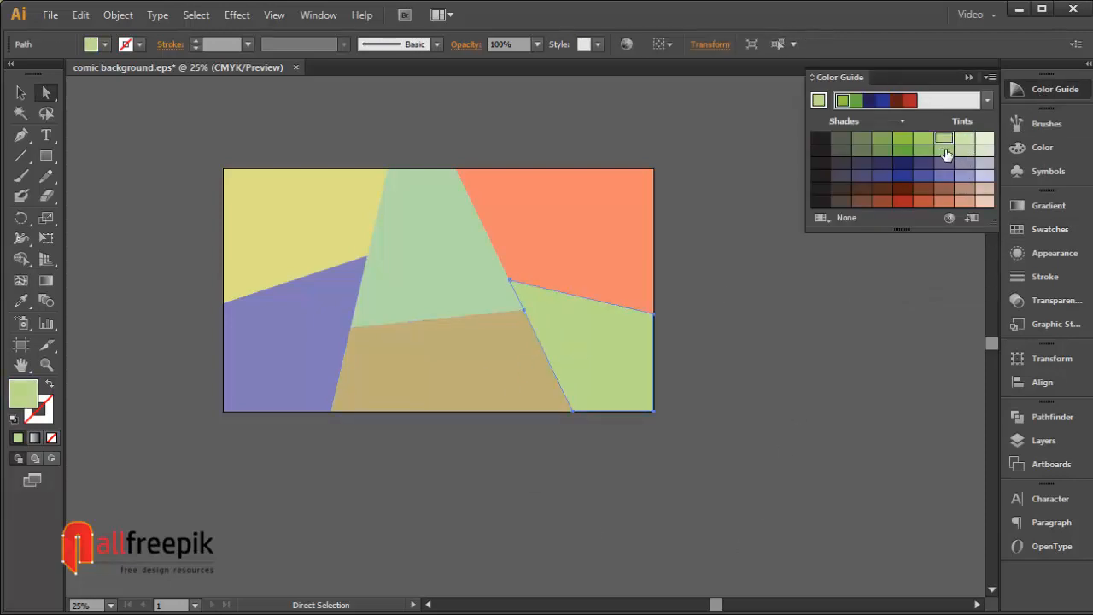
left_click(945, 152)
left_click(897, 388)
Step: Recolor the top-middle panel with the bright blue swatch and lighten it to the light blue tint from the Color Guide
left_click(436, 287)
left_click(1048, 230)
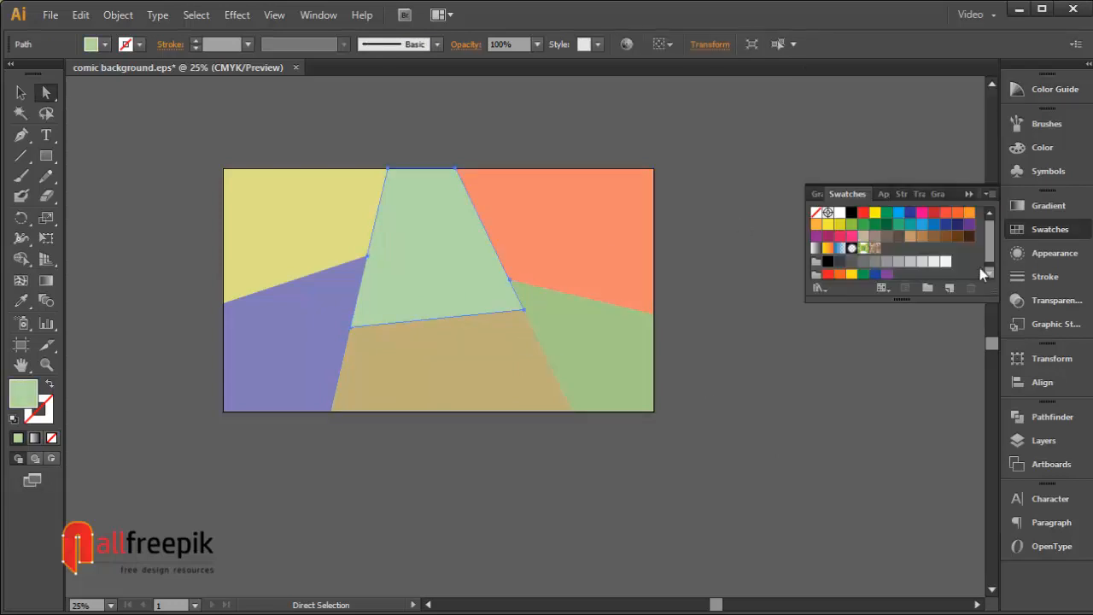
left_click(922, 225)
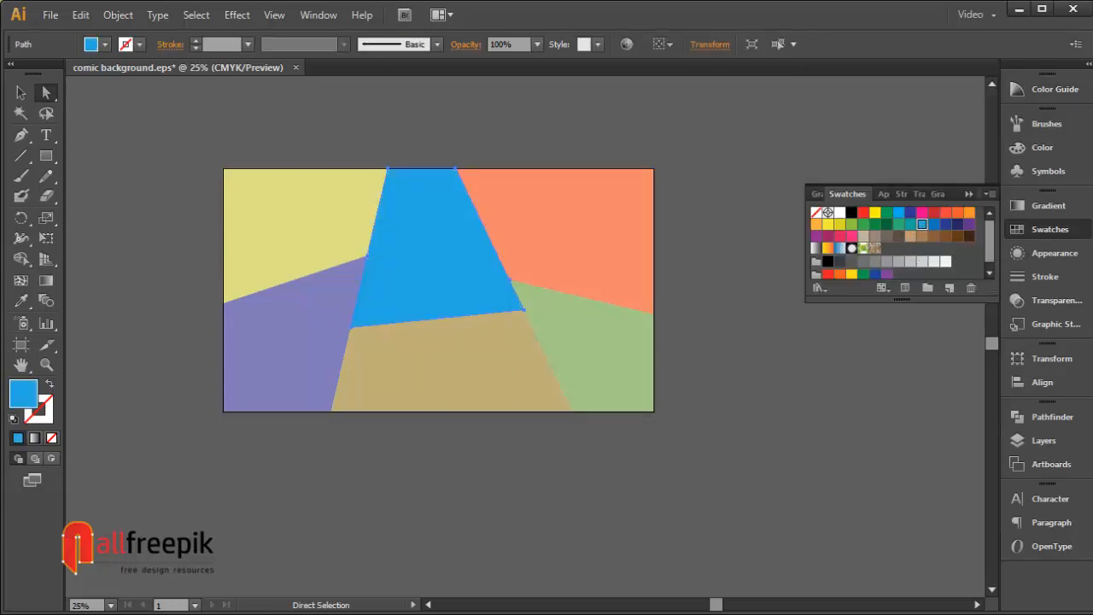
left_click(1061, 93)
left_click(945, 143)
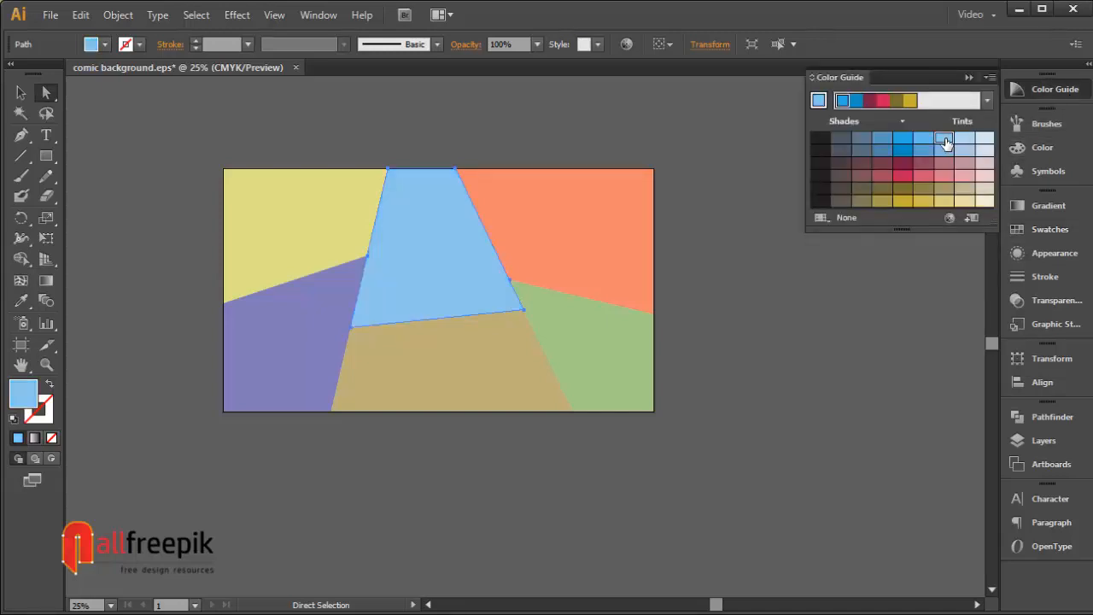
left_click(788, 401)
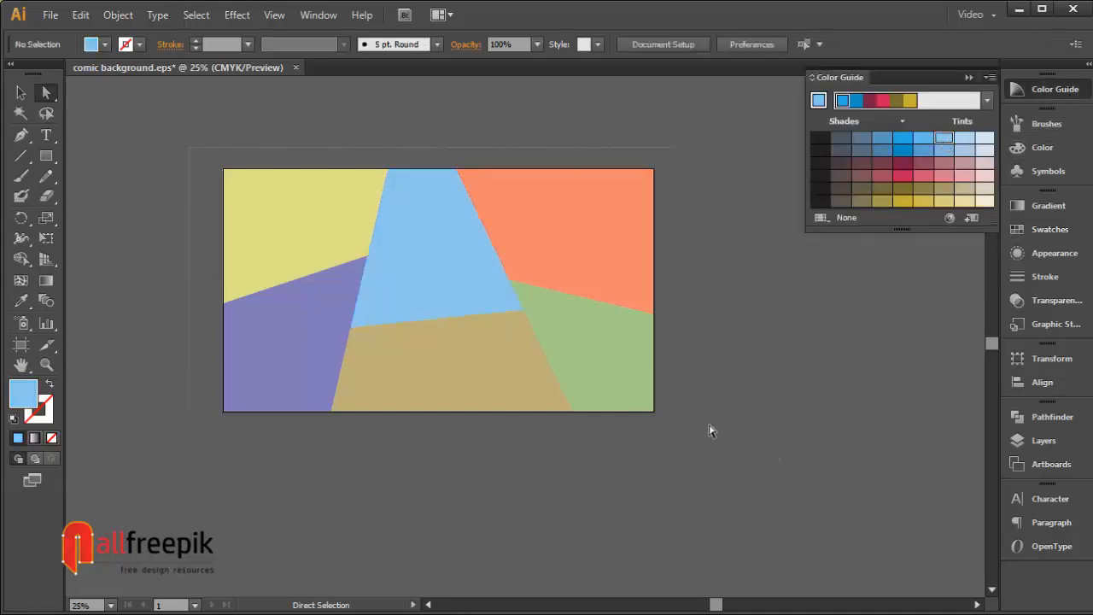
Step: Select all six colored panels and group them
key("ctrl+a")
key("v")
left_click(80, 14)
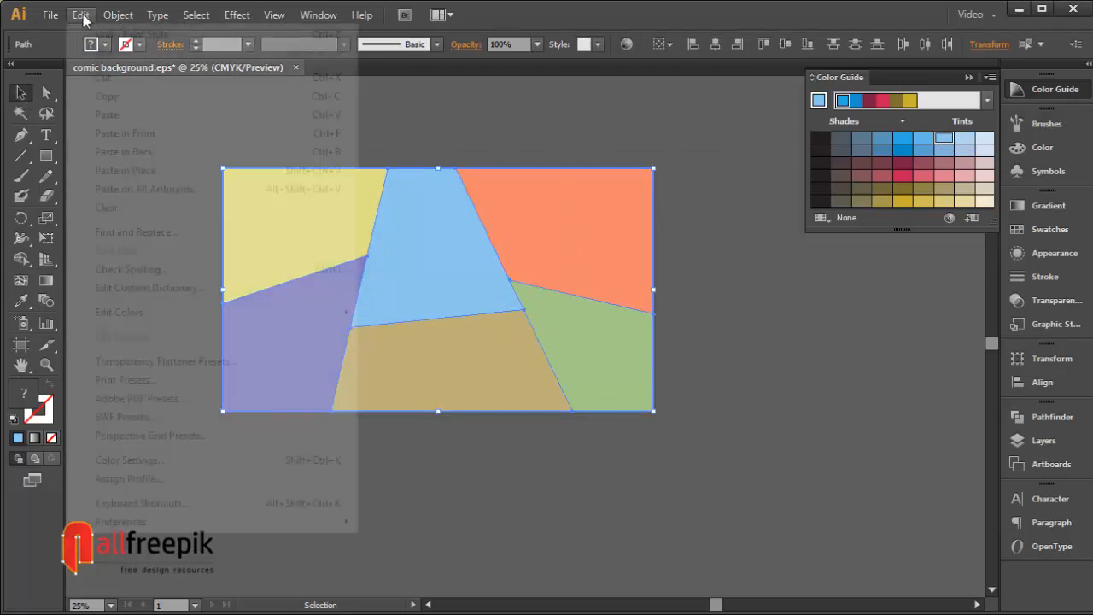
mouse_move(125, 18)
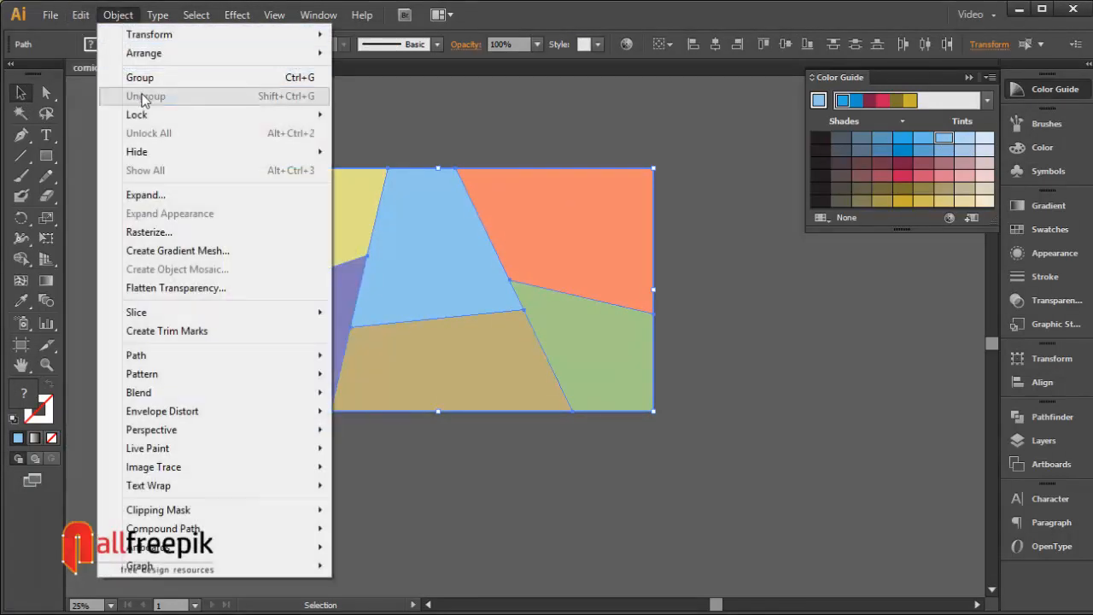
left_click(162, 77)
left_click(444, 111)
Step: Duplicate the grouped panels horizontally beside the original, leaving a small gap between the two
key("ctrl+minus")
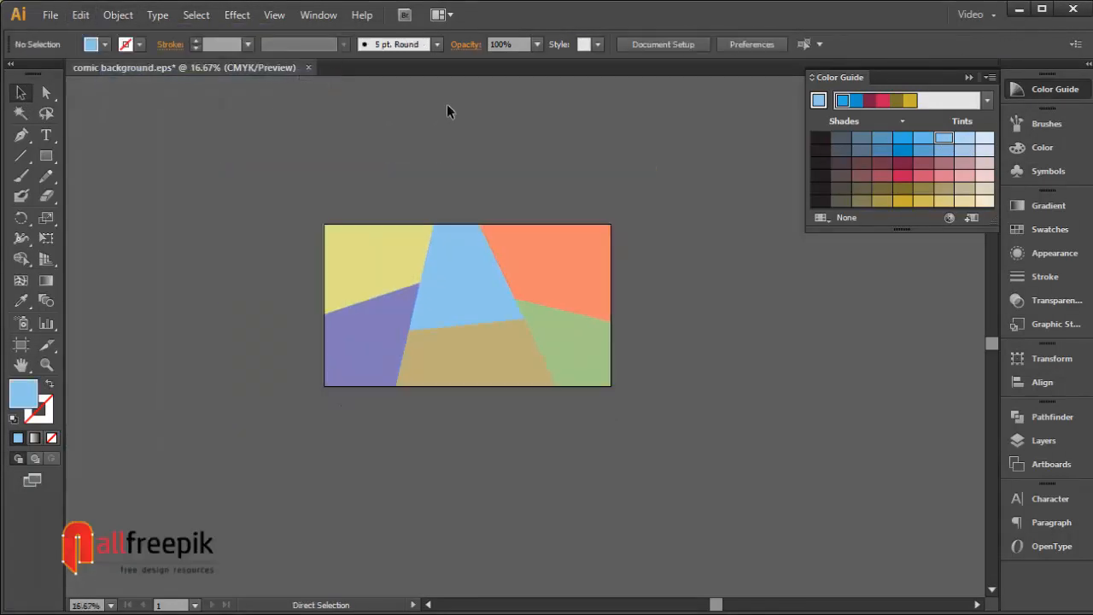
left_click_drag(604, 364, 483, 370)
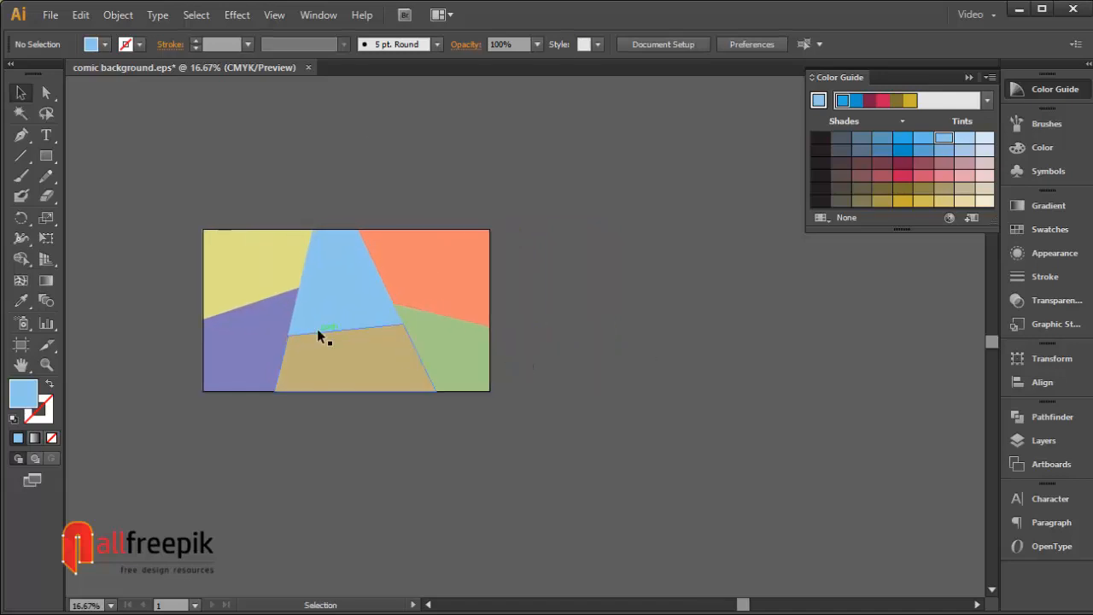
left_click(313, 319)
left_click(117, 14)
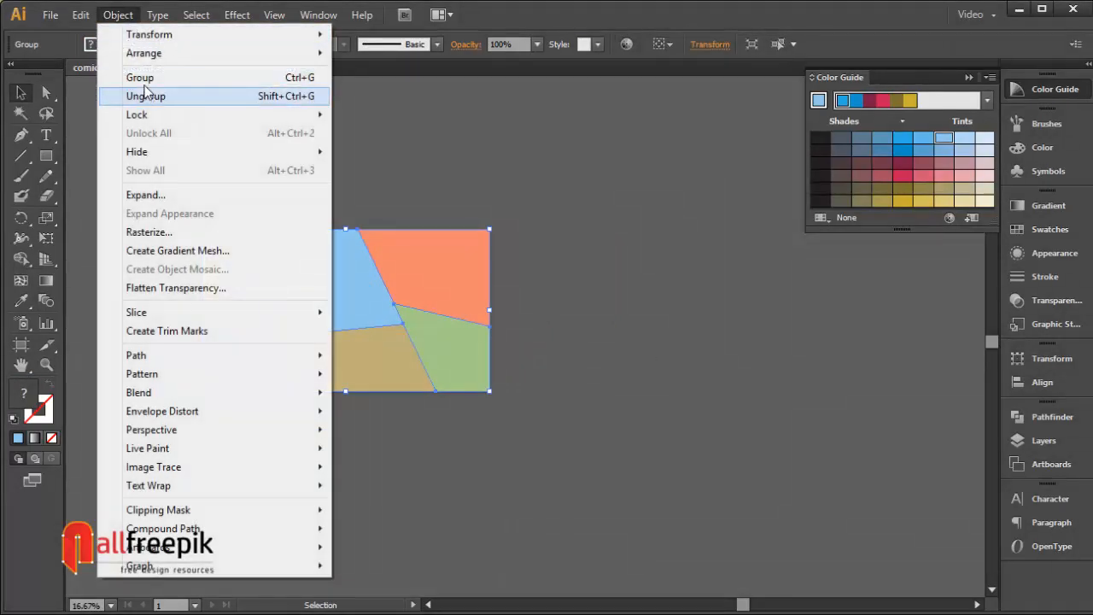
left_click(132, 133)
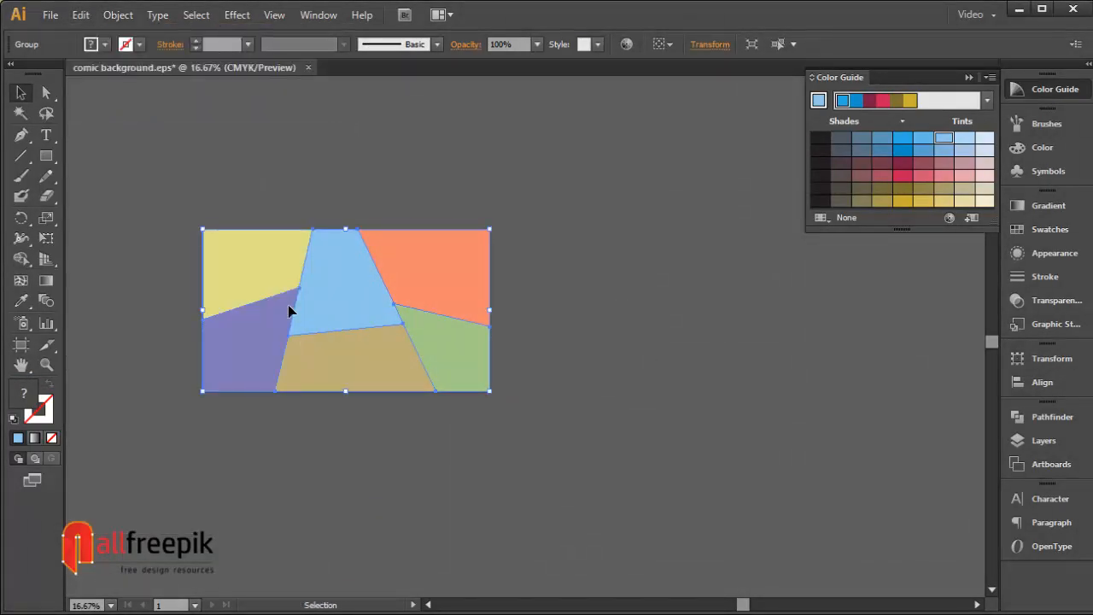
left_click_drag(288, 309, 636, 309)
left_click(341, 369)
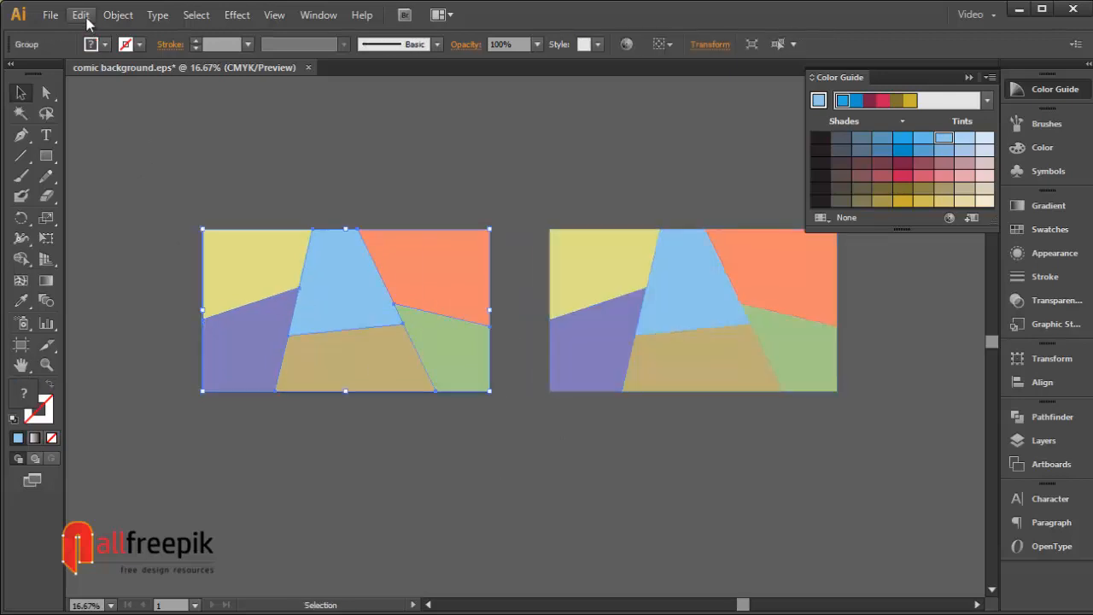
left_click(260, 414)
Step: Draw a light blue rectangle below the original panels, aligned with their left edge, and reduce its height slightly
scroll(239, 337, "down", 3)
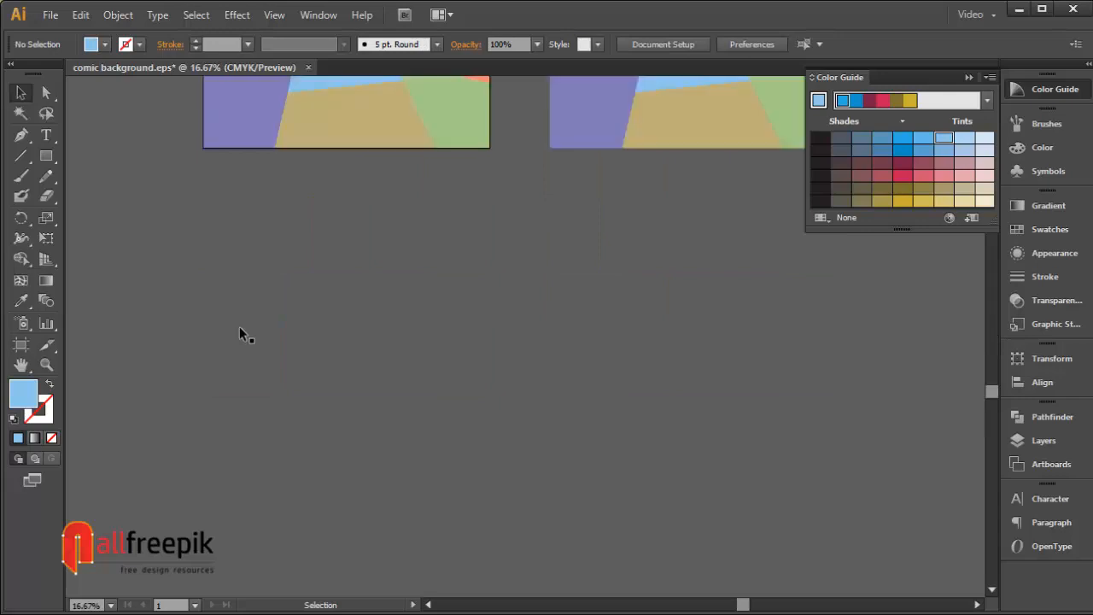
scroll(239, 333, "up", 2)
left_click(48, 159)
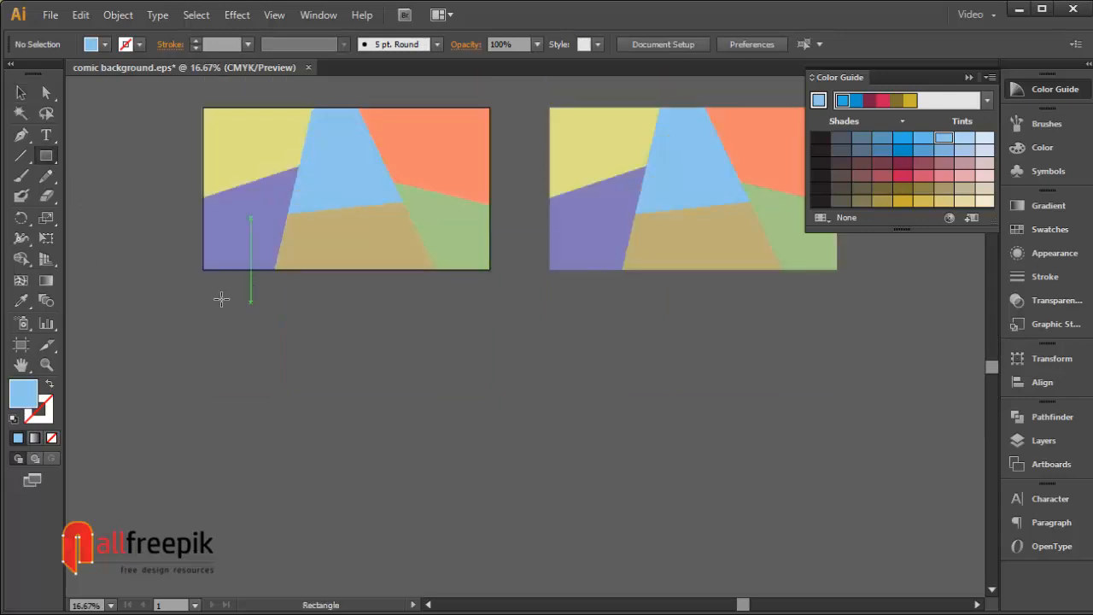
left_click_drag(202, 290, 453, 441)
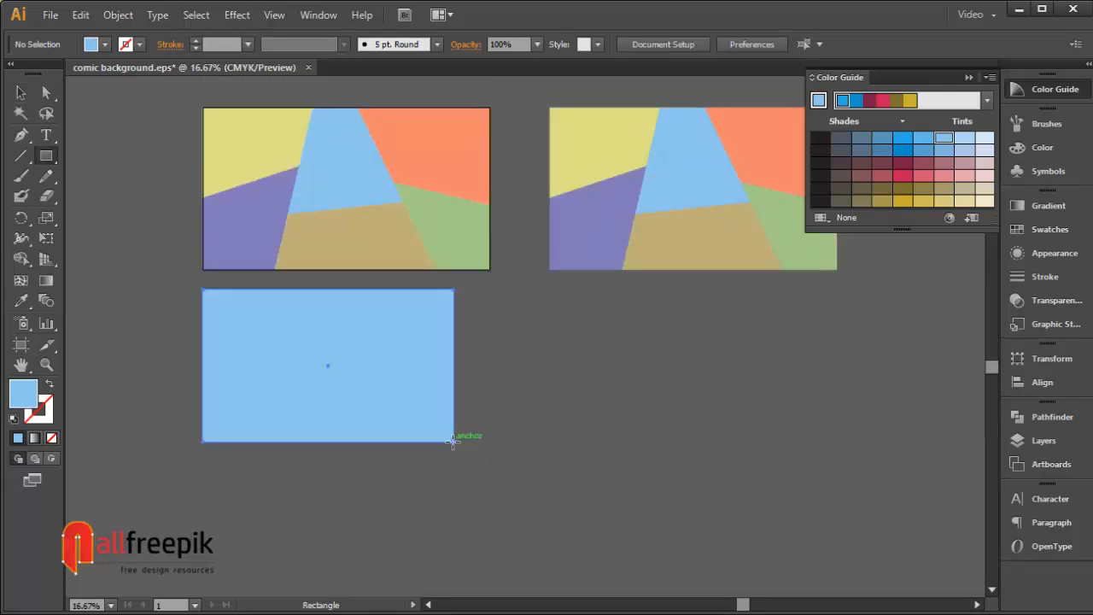
key("v")
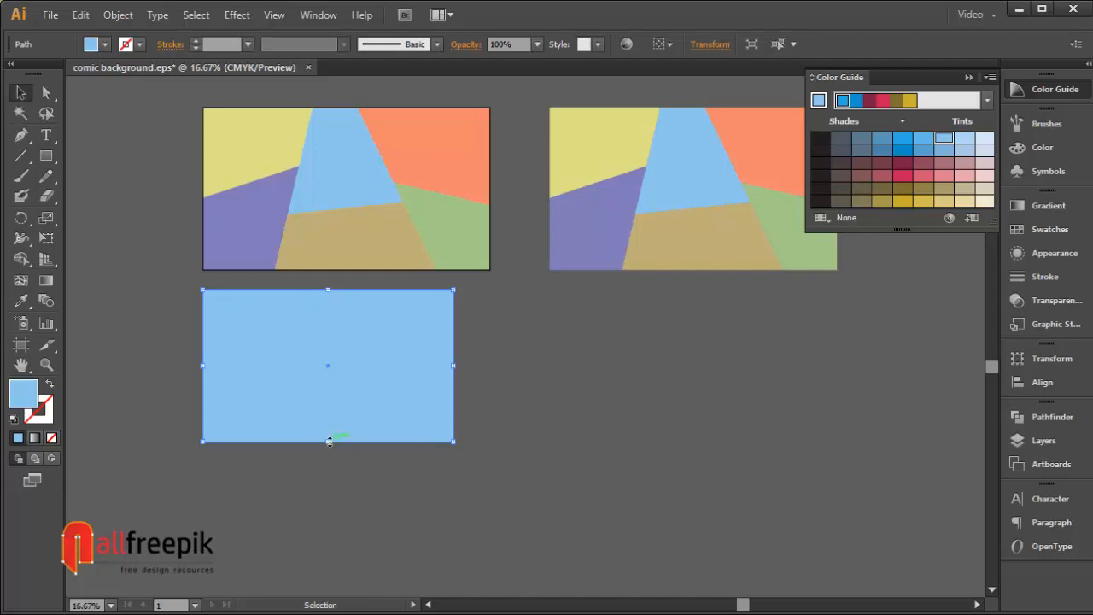
left_click_drag(328, 442, 329, 425)
Step: Fill the new rectangle with the white-to-black linear gradient
left_click(1047, 205)
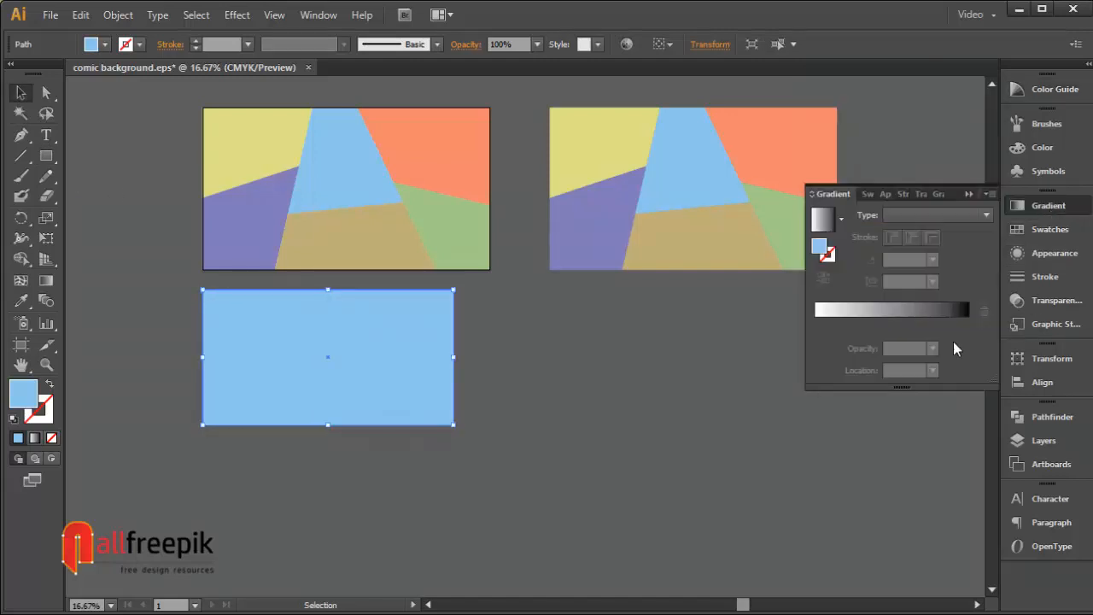
left_click(935, 318)
left_click(547, 412)
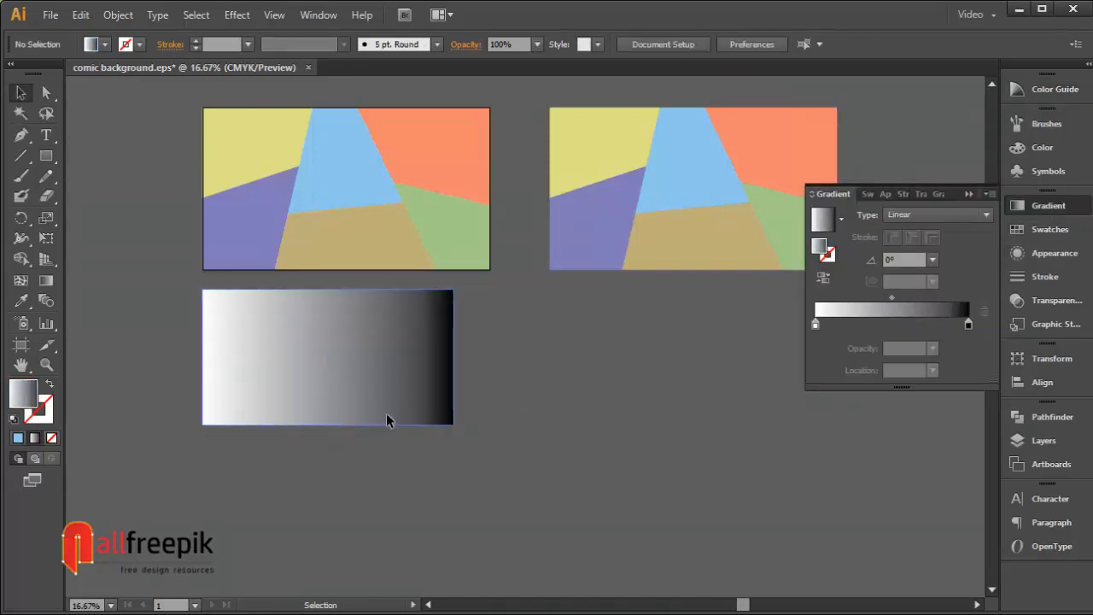
Step: Scale down the gradient-filled rectangle slightly from its lower outer corner
left_click(386, 413)
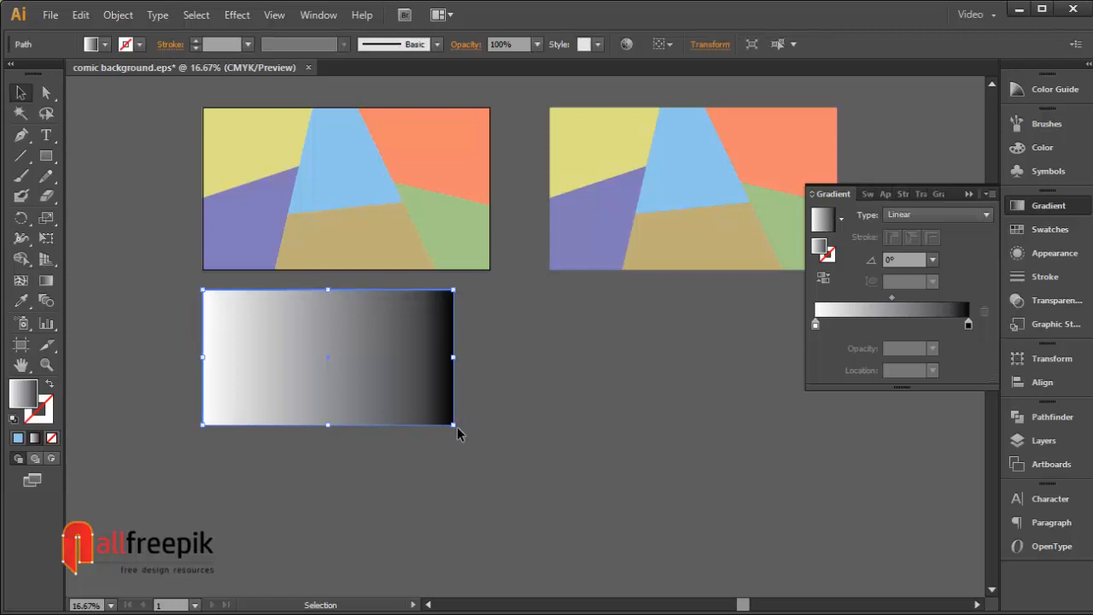
left_click_drag(455, 425, 423, 404)
left_click(544, 443)
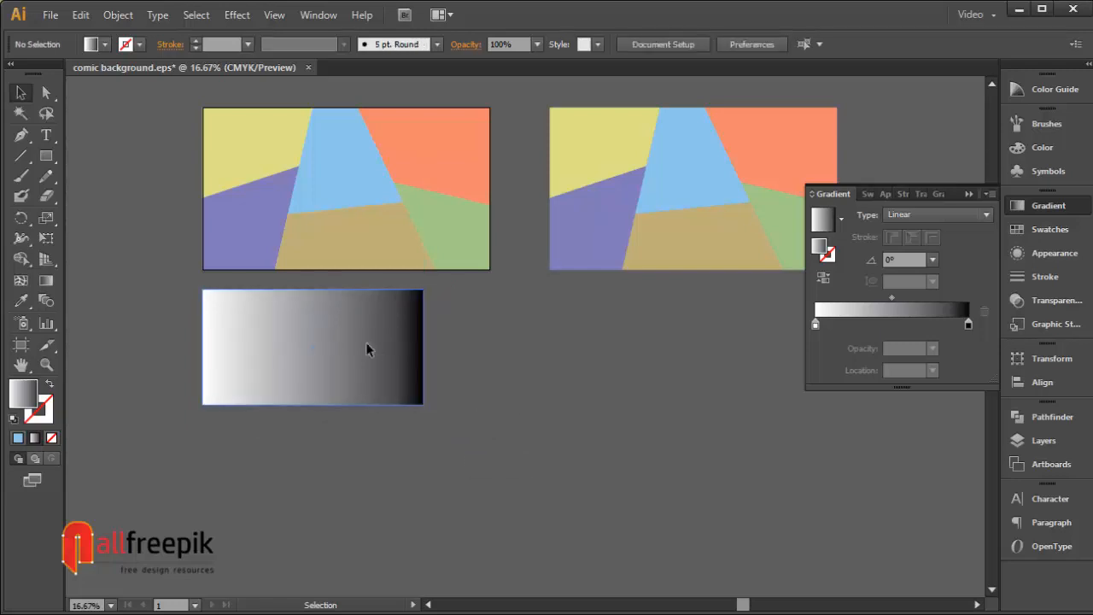
Step: Apply a Halftone Pattern effect to the gradient rectangle with size 12, contrast 50 and the Dot pattern type
left_click(365, 349)
left_click(237, 14)
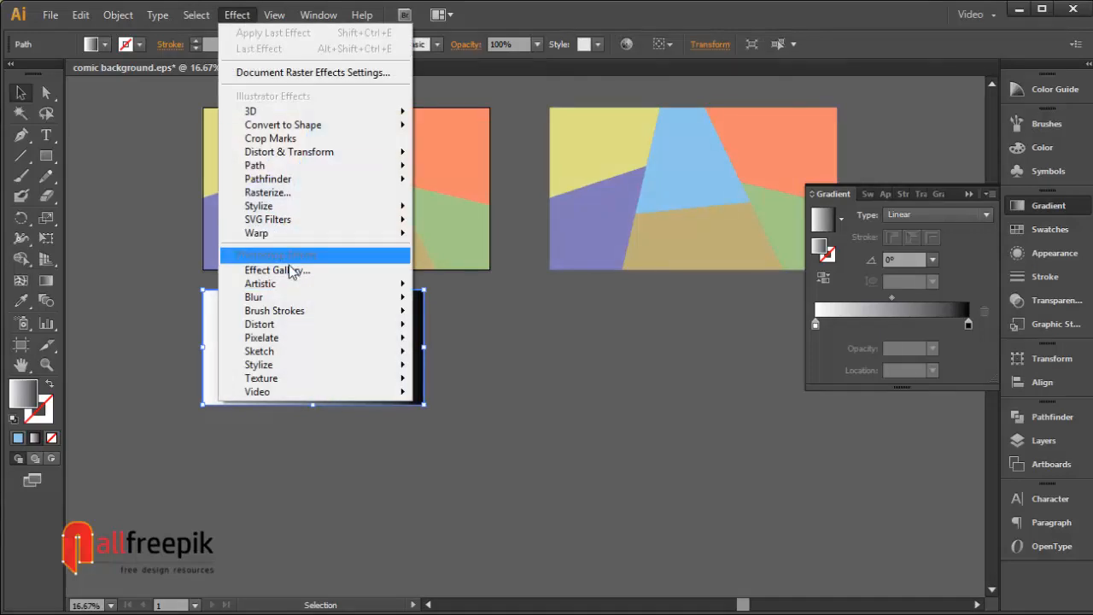
left_click(275, 270)
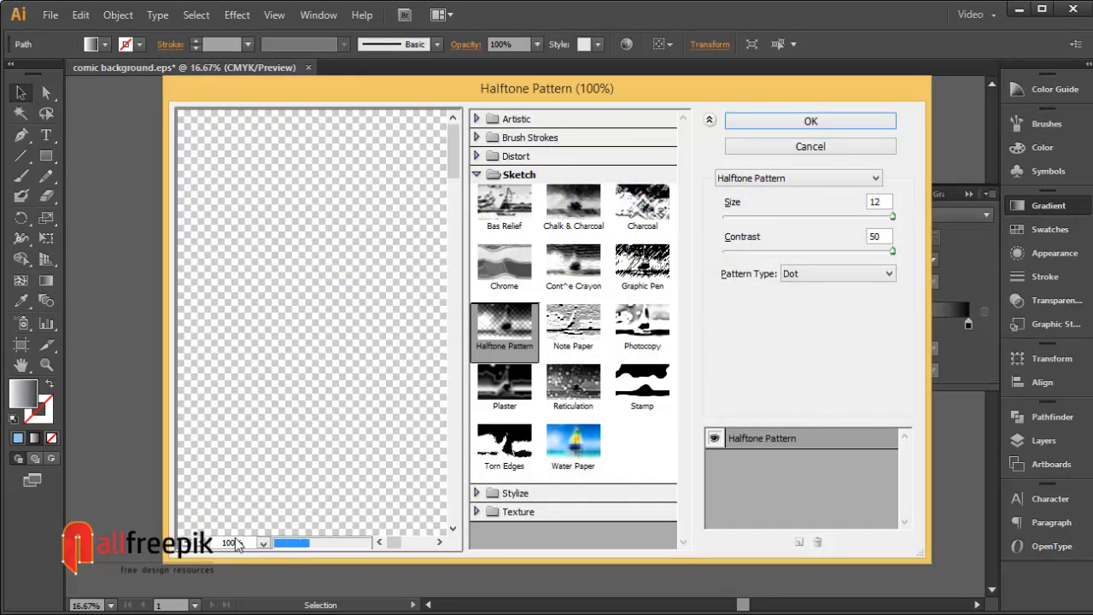
left_click(208, 542)
left_click(207, 542)
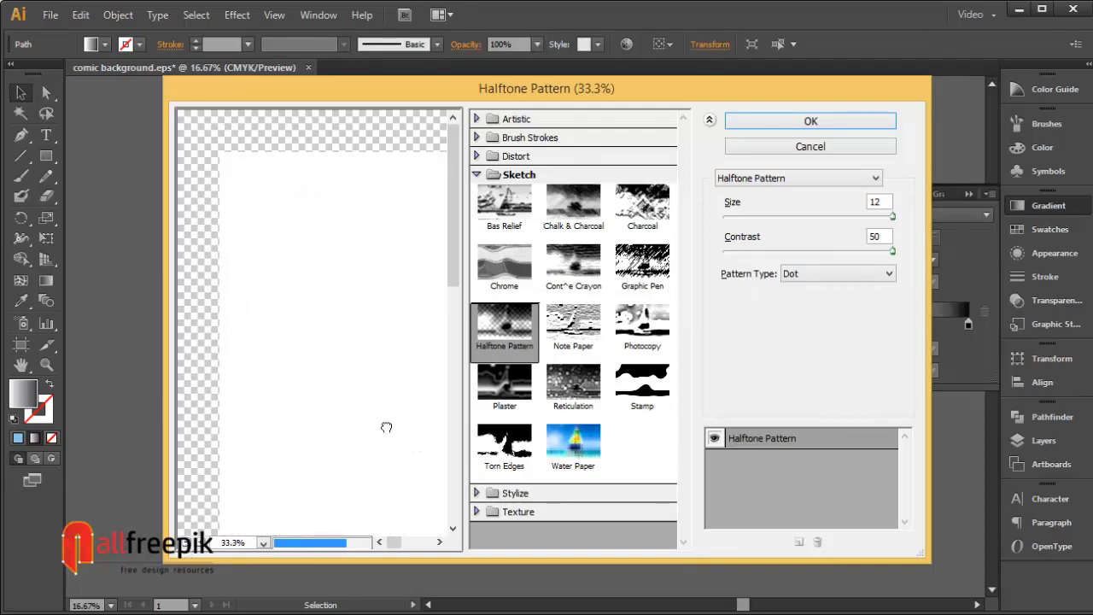
left_click_drag(218, 338, 418, 226)
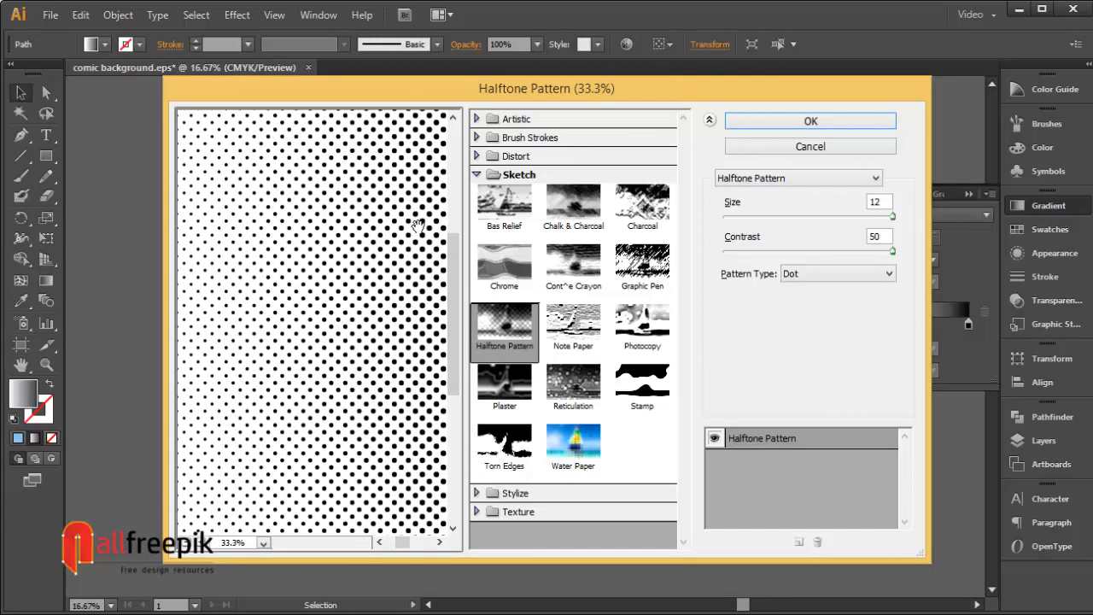
left_click(826, 120)
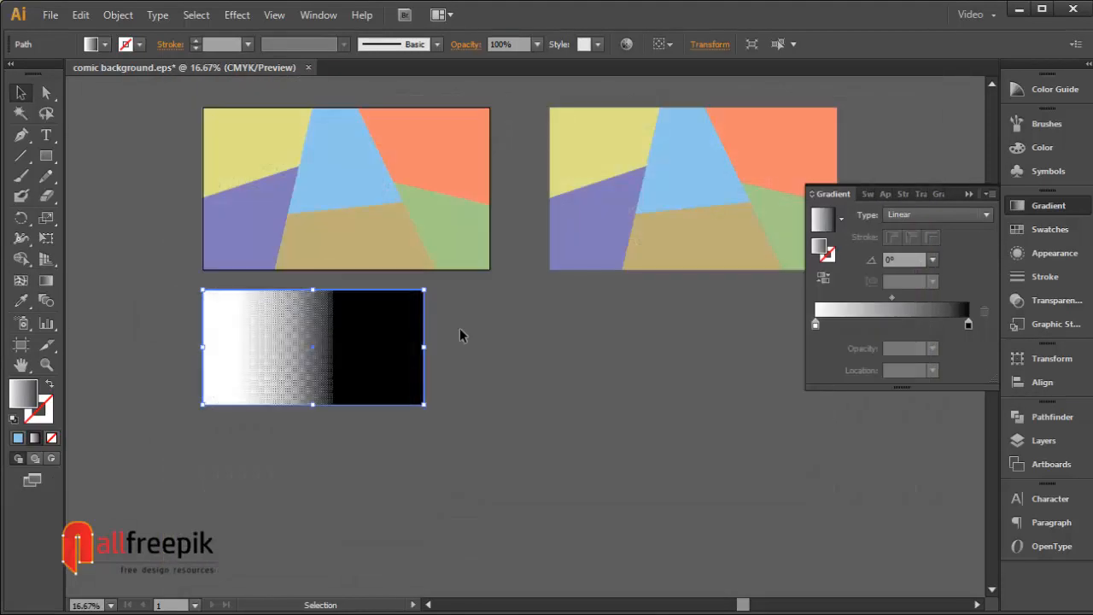
Step: Expand the halftone rectangle's appearance and convert the resulting image to vector paths with Image Trace Make and Expand
left_click(126, 15)
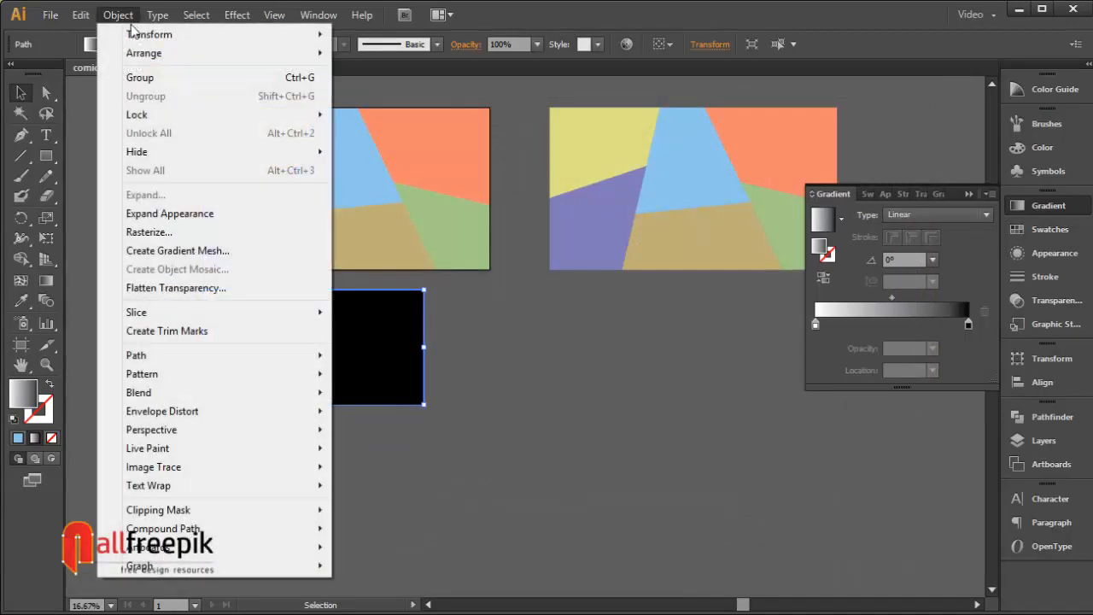
left_click(167, 214)
left_click(118, 15)
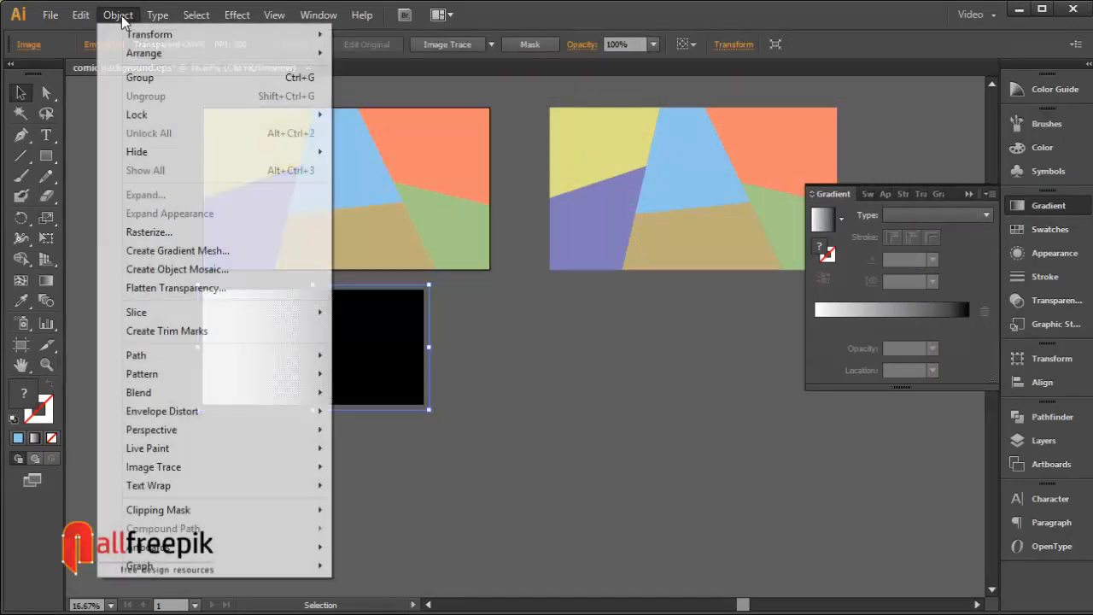
mouse_move(222, 411)
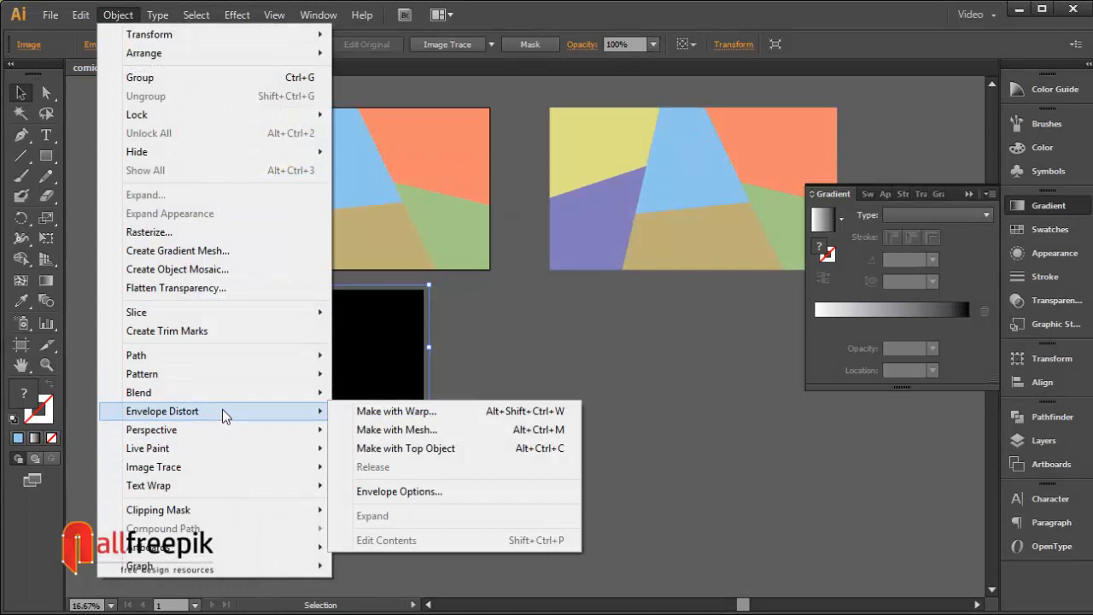
mouse_move(215, 467)
left_click(411, 486)
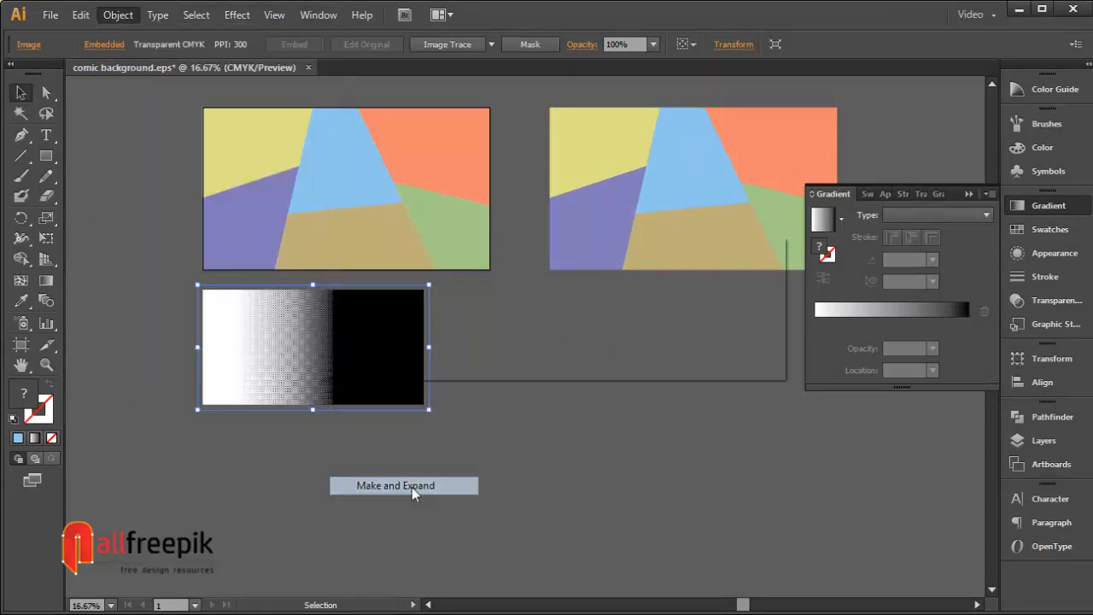
left_click(666, 339)
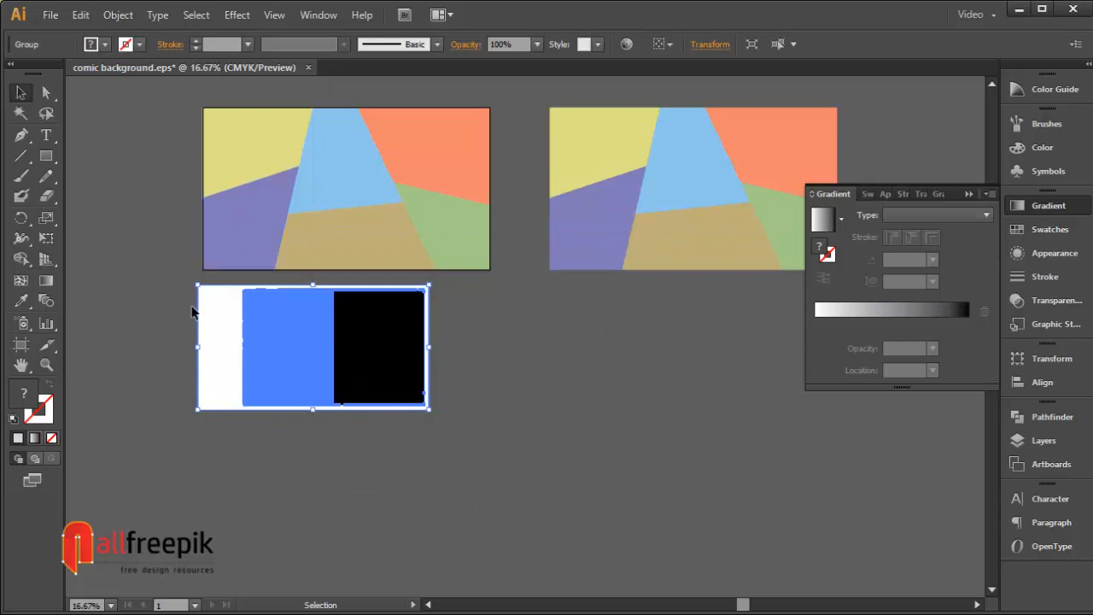
Step: Select all white areas of the traced halftone with the Magic Wand and cut them out
left_click_drag(171, 288, 520, 432)
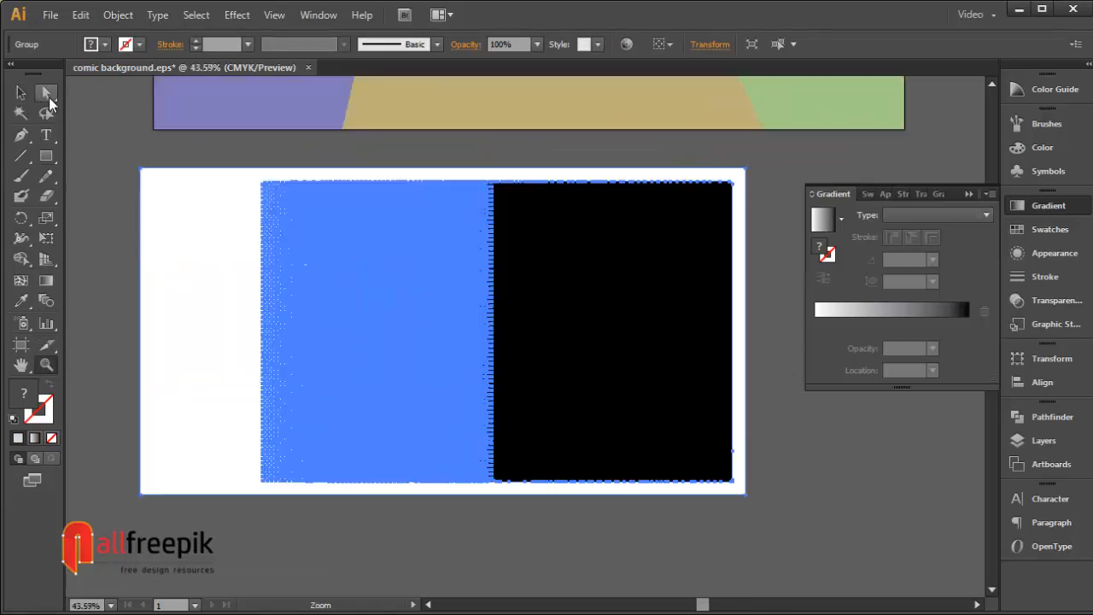
left_click(48, 98)
key("ctrl+shift+a")
left_click(192, 215)
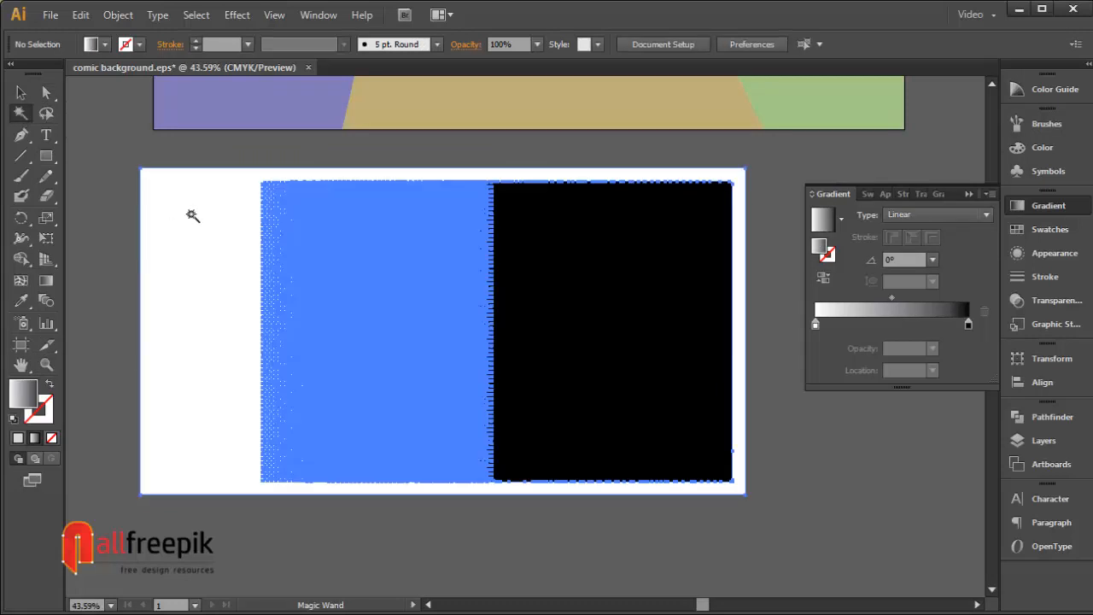
left_click(80, 15)
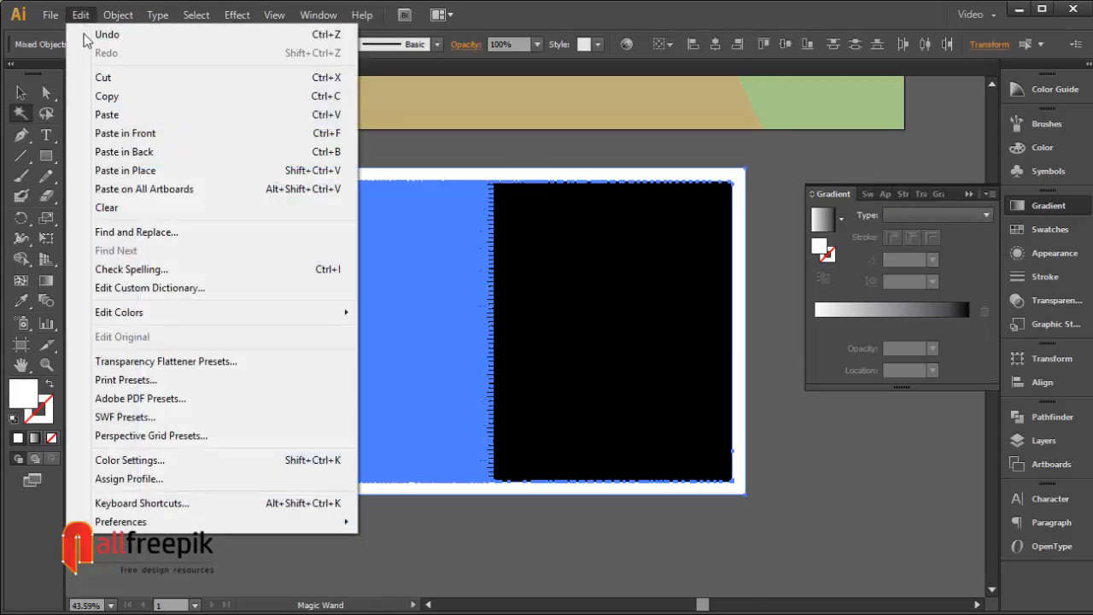
left_click(114, 77)
Step: Ungroup the traced halftone and release the compound path of its solid black part
left_click(27, 95)
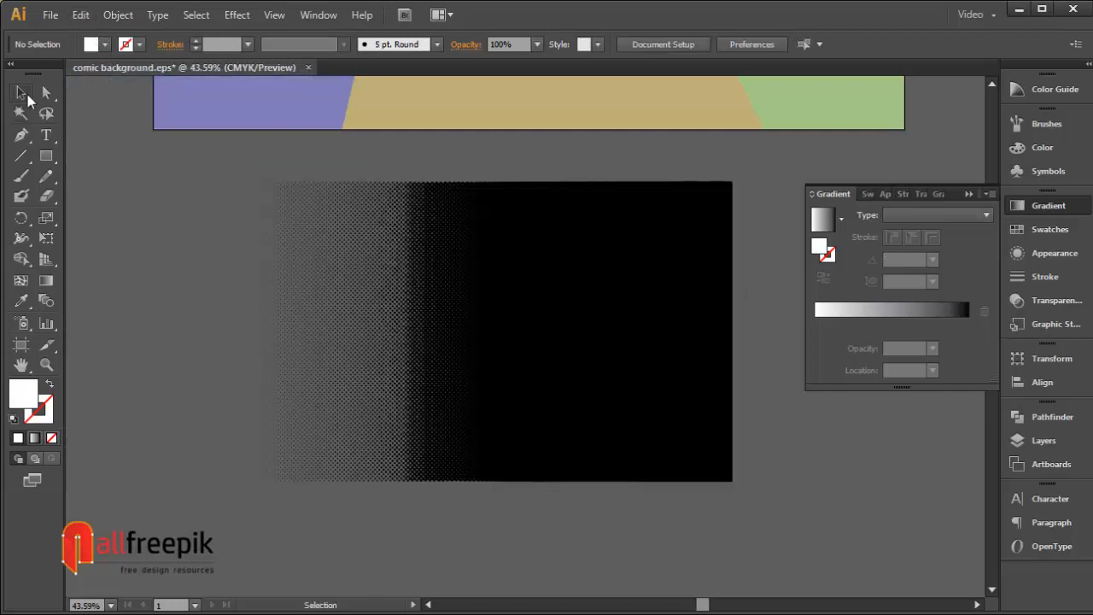
left_click(325, 281)
right_click(342, 253)
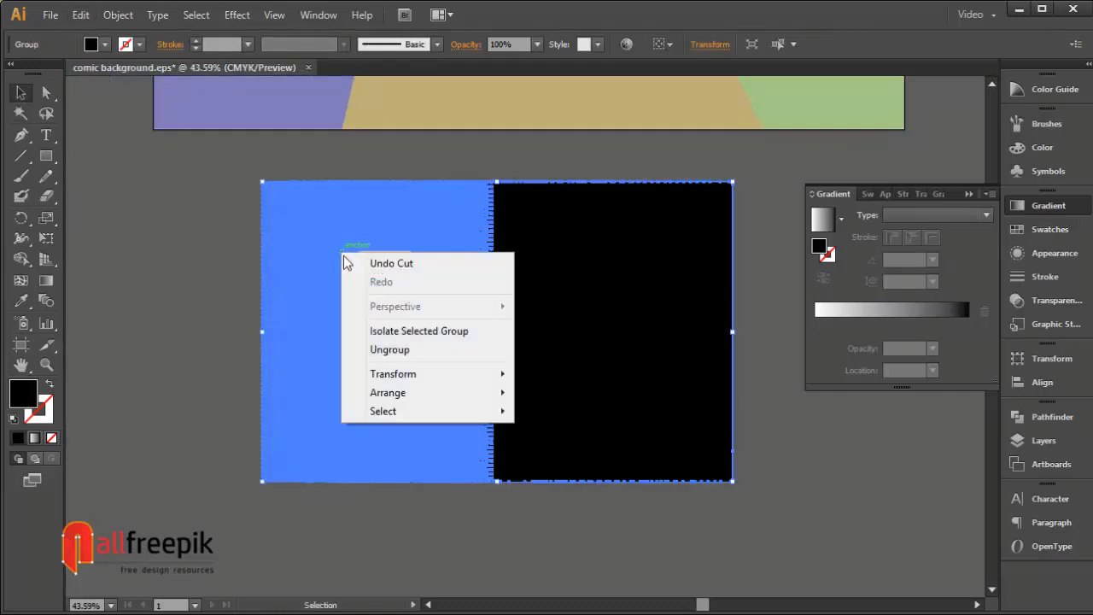
left_click(389, 350)
left_click(491, 294)
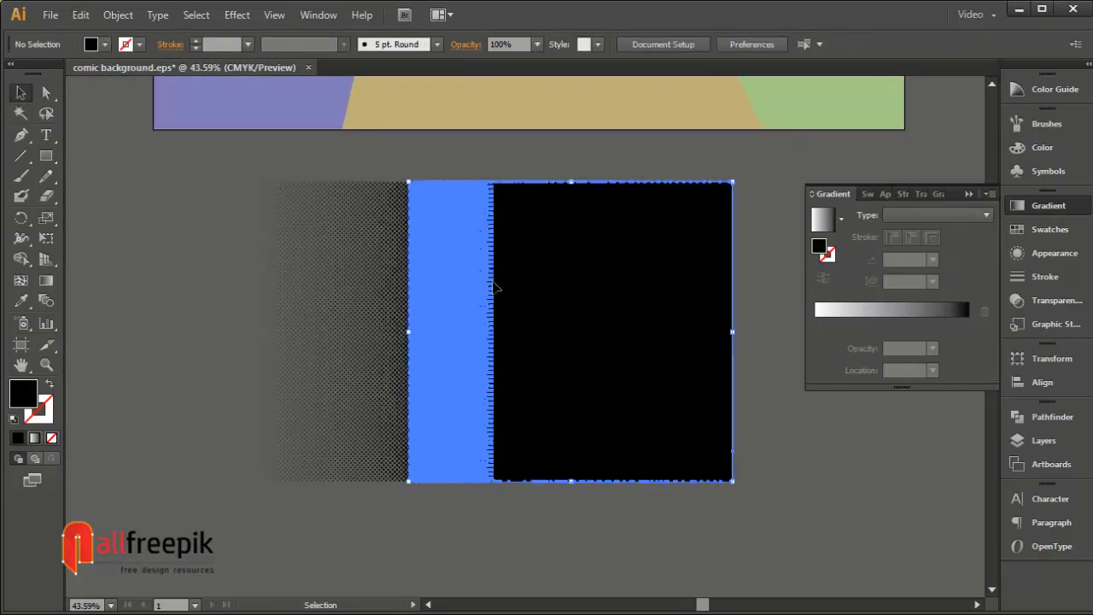
right_click(493, 281)
left_click(575, 379)
left_click(856, 480)
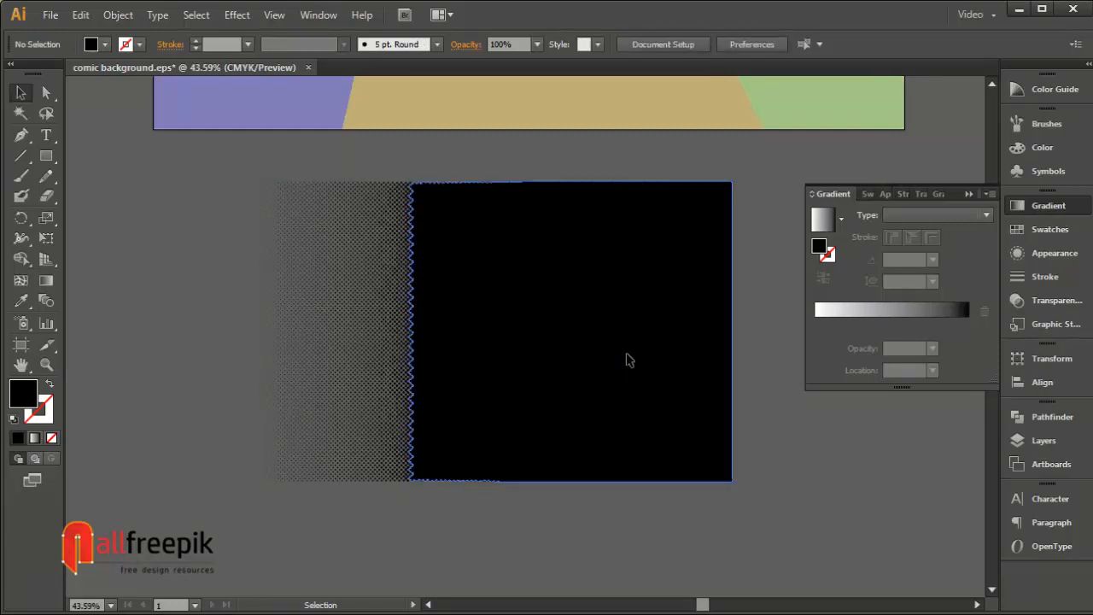
Step: Cut the large solid black shape out of the halftone artwork
left_click(626, 360)
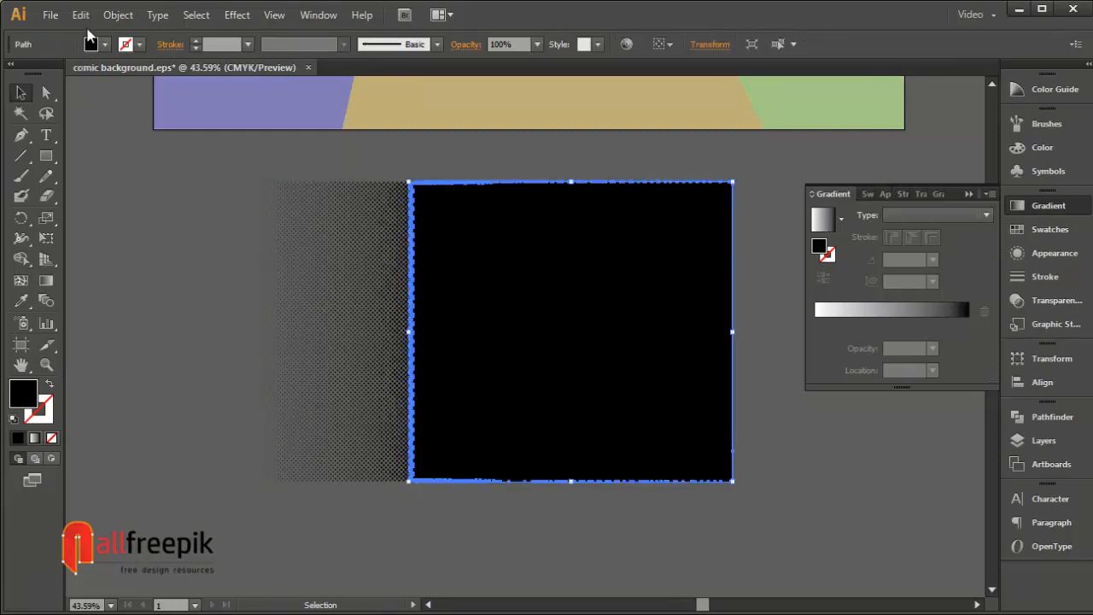
left_click(81, 14)
left_click(98, 76)
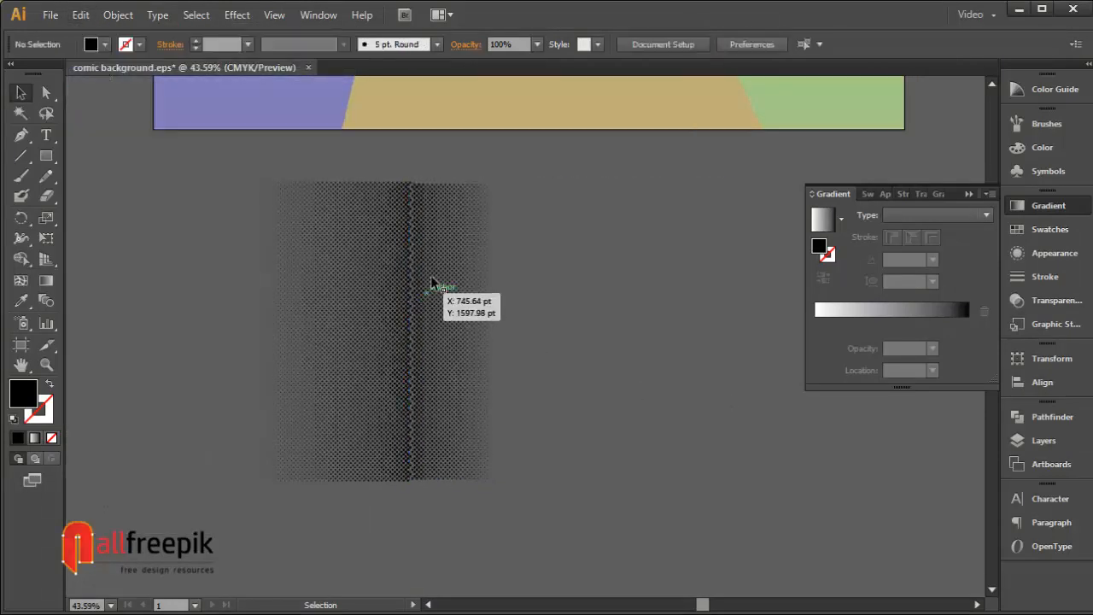
Step: Select all the separate dots on the right side of the halftone's jagged seam and group them
key("ctrl+space")
left_click_drag(202, 149, 612, 420)
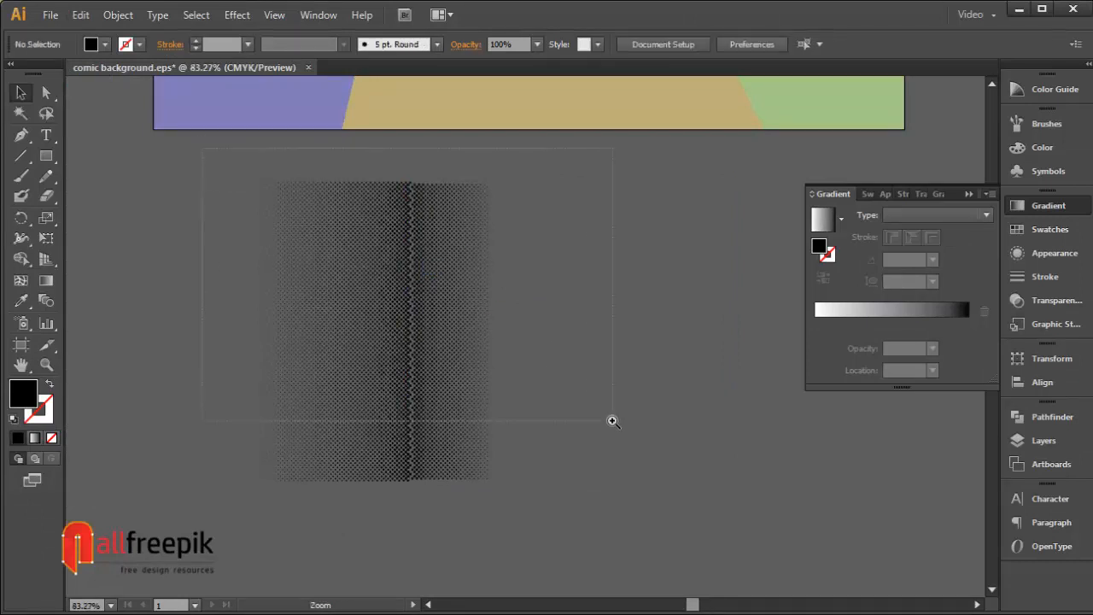
key("space")
left_click_drag(744, 240, 647, 268)
left_click_drag(627, 147, 440, 583)
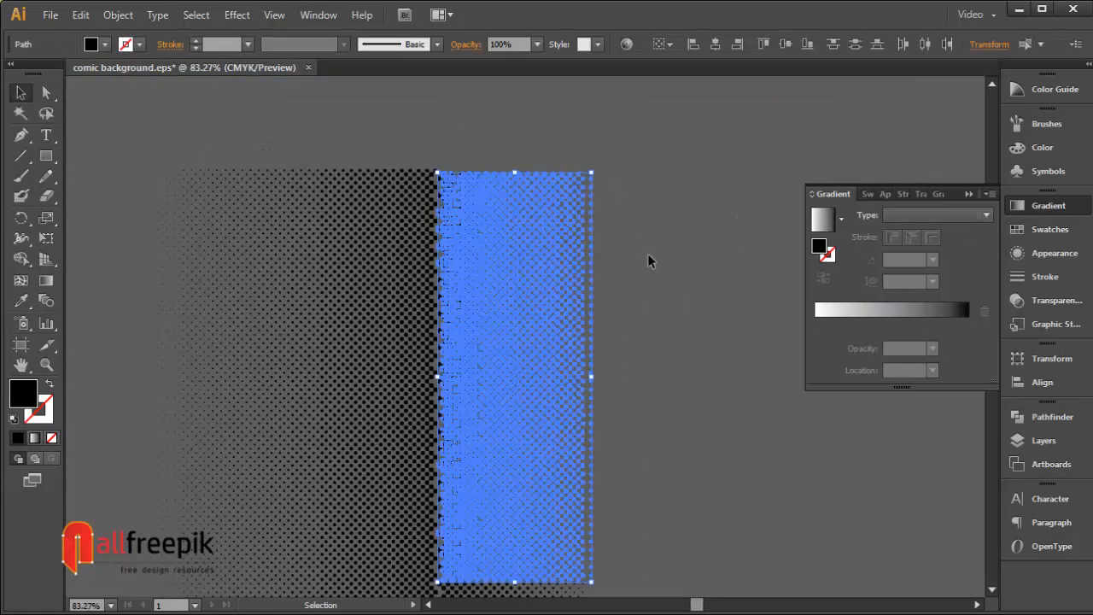
left_click(117, 14)
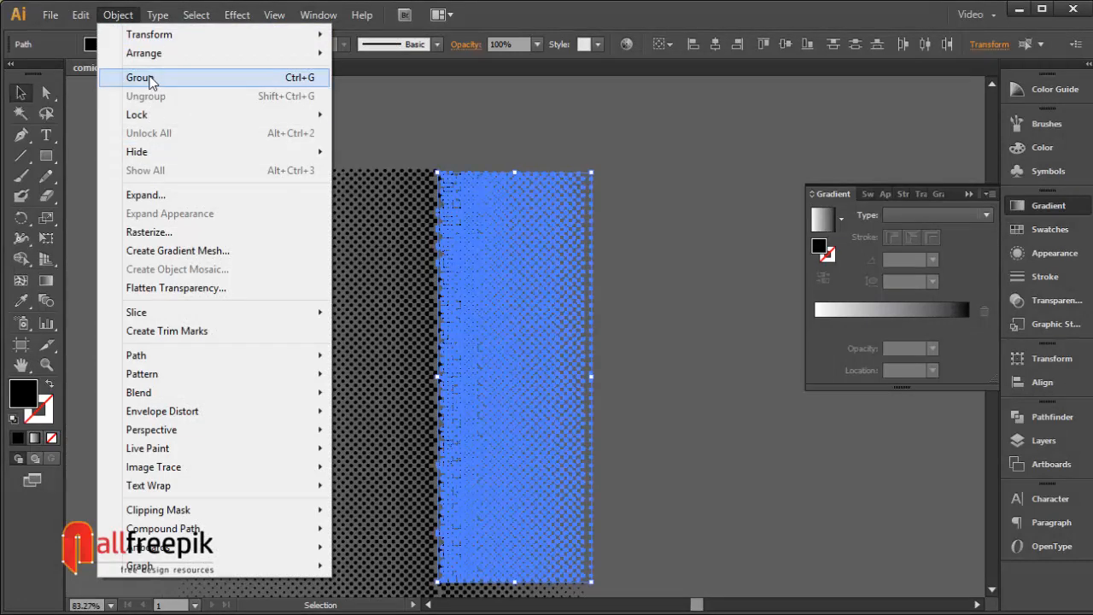
left_click(150, 78)
left_click(671, 273)
Step: Move a group of the halftone dots to the empty area right of the remaining halftone
key("ctrl+minus")
key("ctrl+minus")
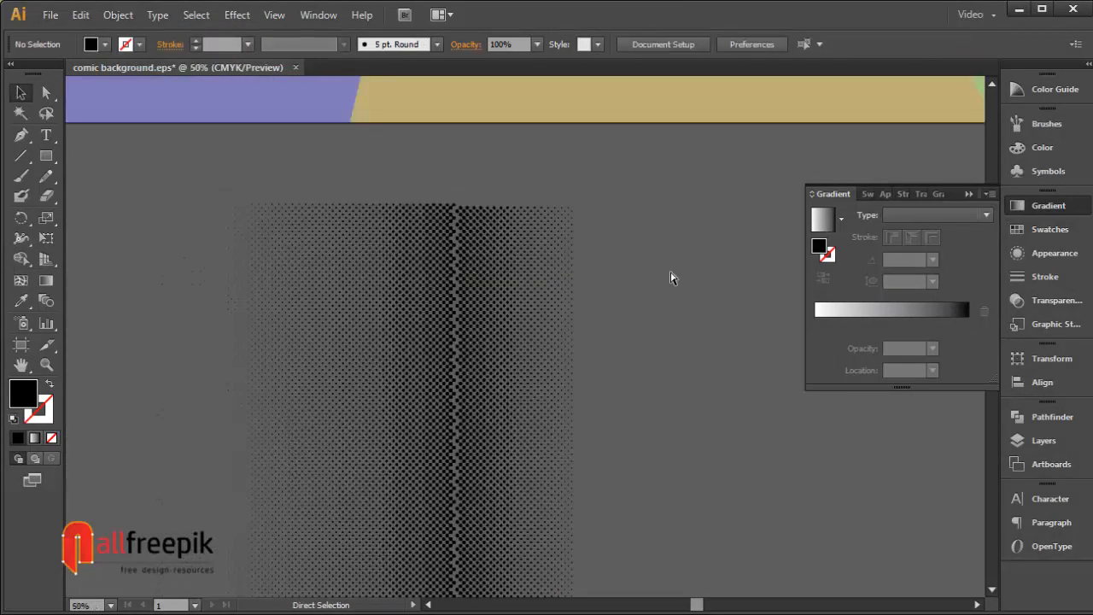
scroll(671, 276, "up", 3)
left_click_drag(534, 432, 694, 411)
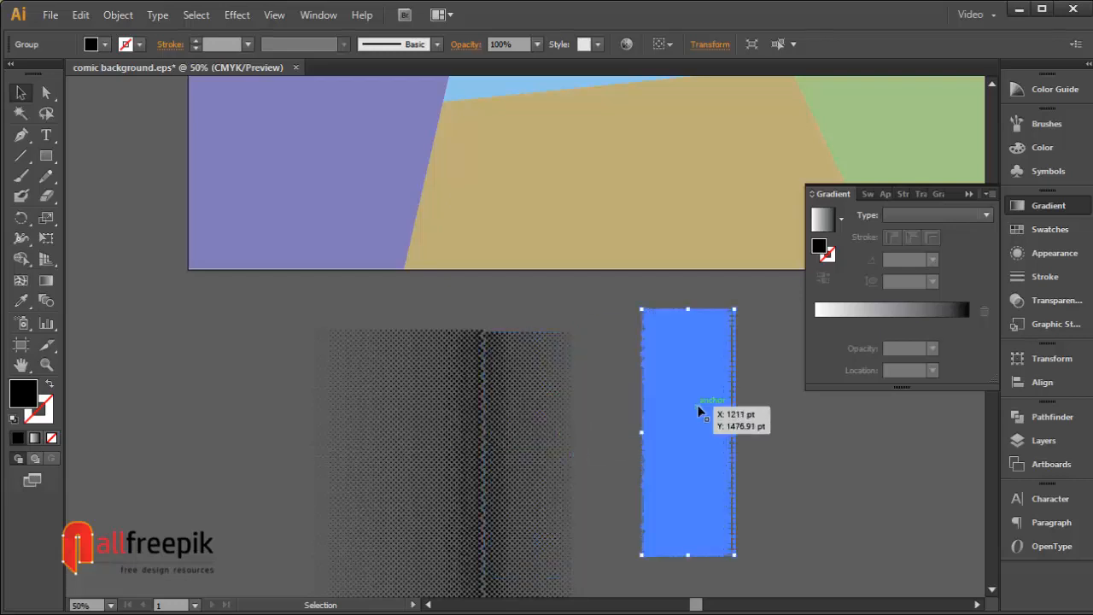
Step: Rotate the dot group to horizontal with its large dots lowest, enlarge it and place it over the tan panel's bottom edge
left_click_drag(776, 470, 548, 378)
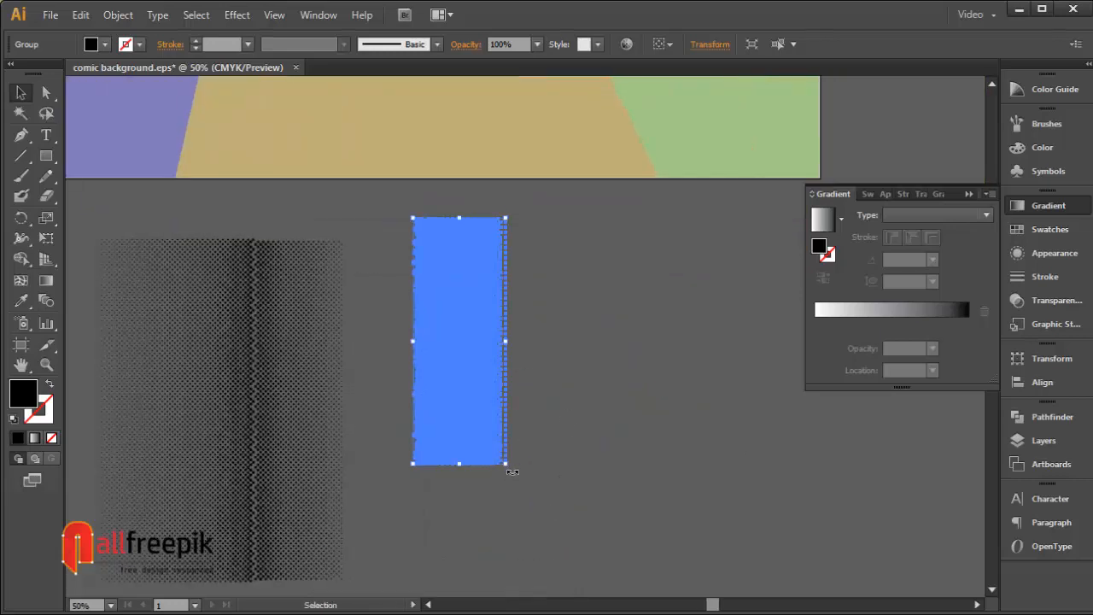
left_click_drag(548, 453, 646, 318)
left_click(705, 374)
left_click_drag(665, 404, 738, 521)
left_click_drag(578, 494, 425, 229)
left_click_drag(504, 240, 750, 372)
left_click_drag(675, 320, 693, 328)
left_click(797, 465)
left_click(653, 330)
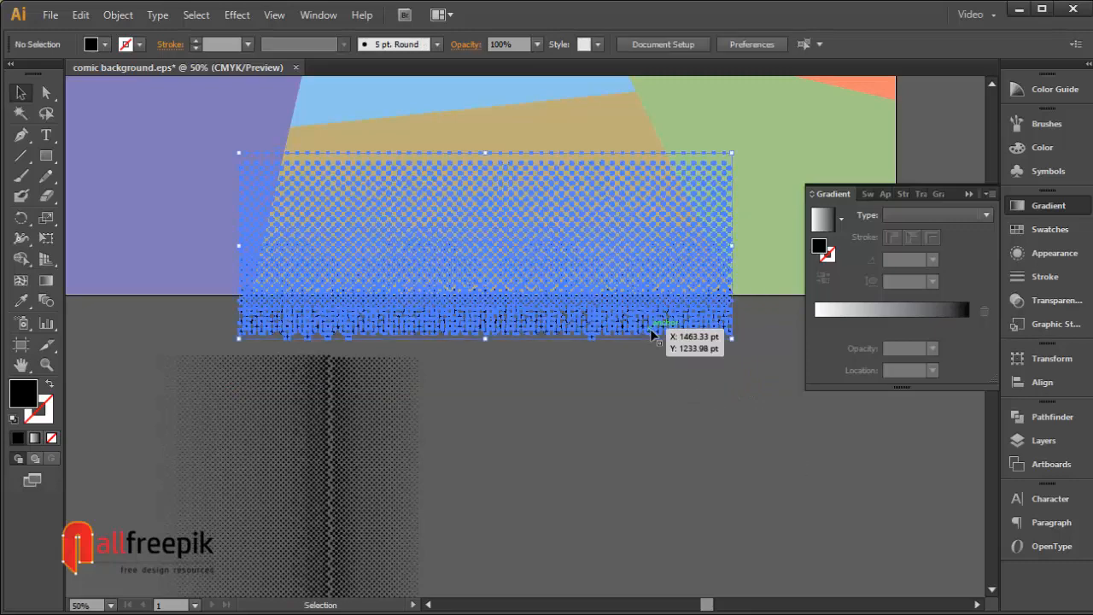
left_click_drag(718, 378, 720, 417)
left_click(764, 433)
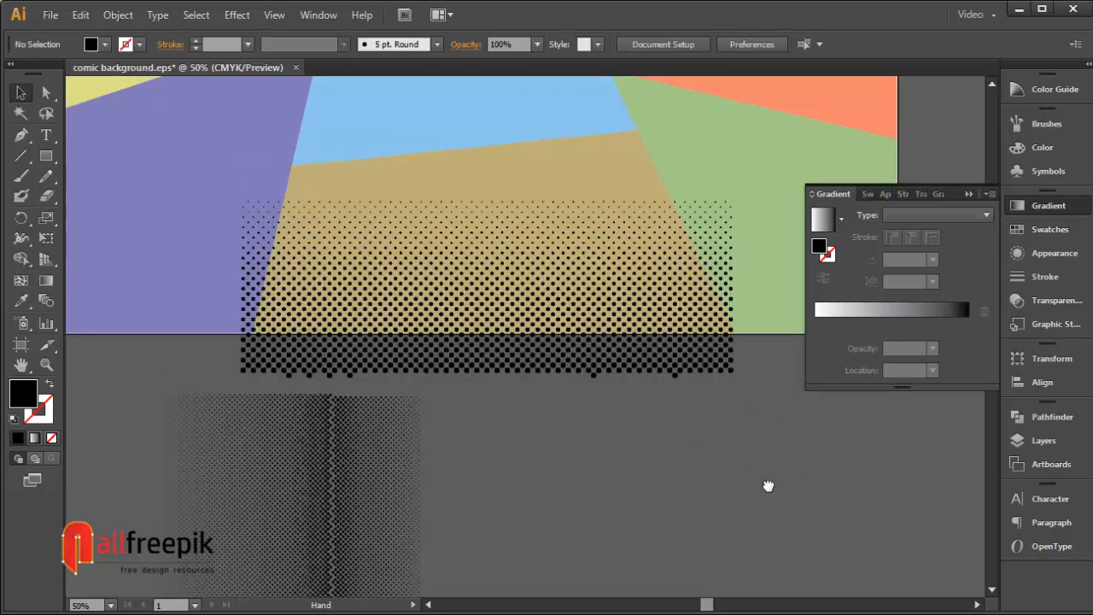
Step: Adjust the size and position of the dot group over the original artwork's tan panel
left_click_drag(768, 486, 656, 499)
left_click(541, 380)
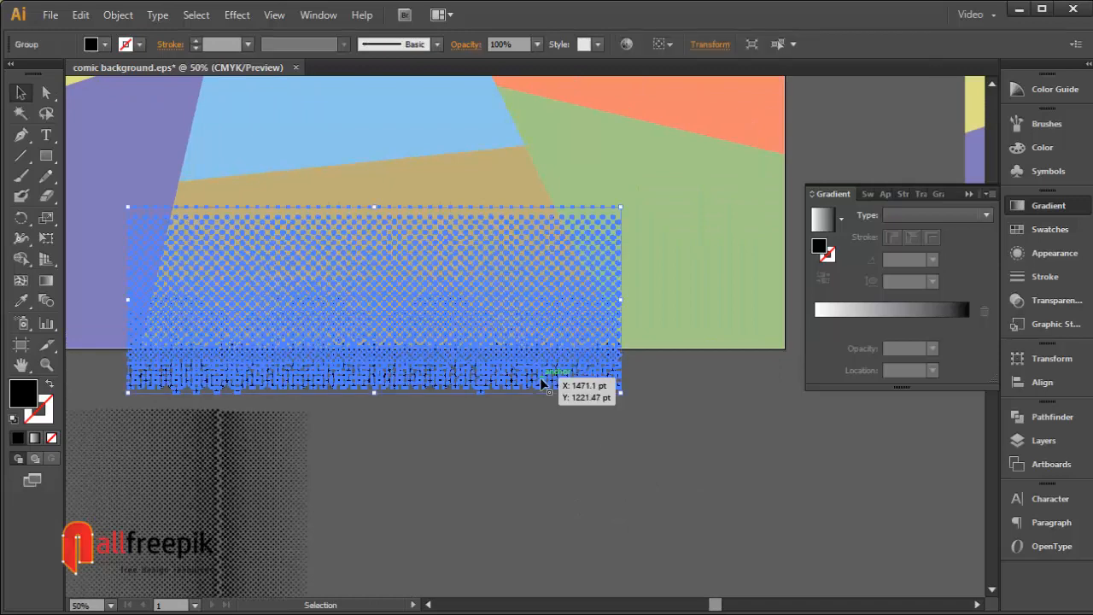
key("ctrl+minus")
key("ctrl+minus")
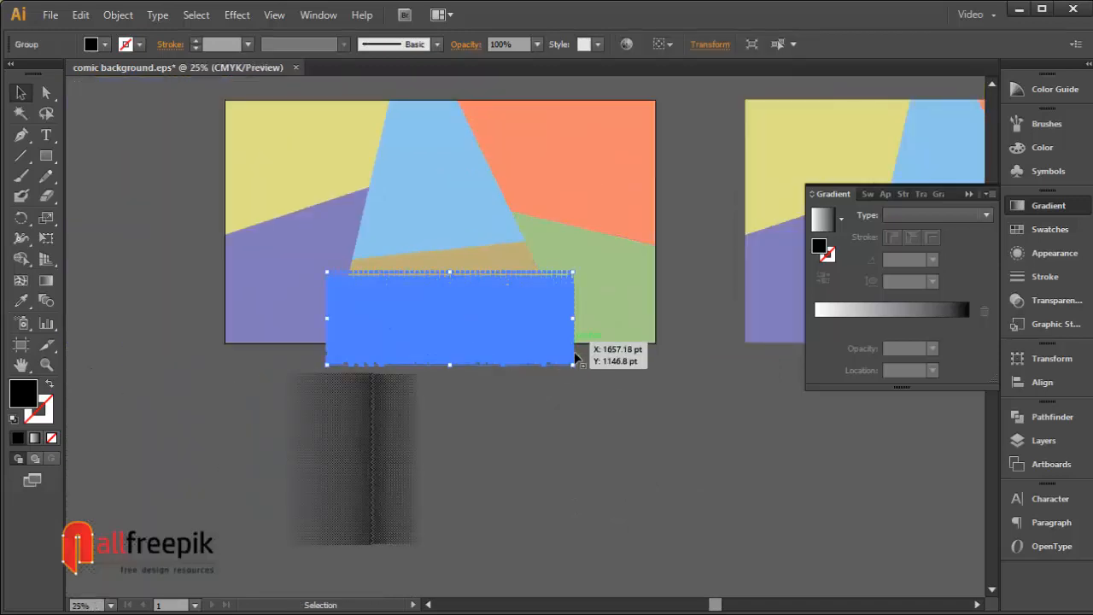
left_click_drag(572, 365, 530, 356)
left_click(730, 515)
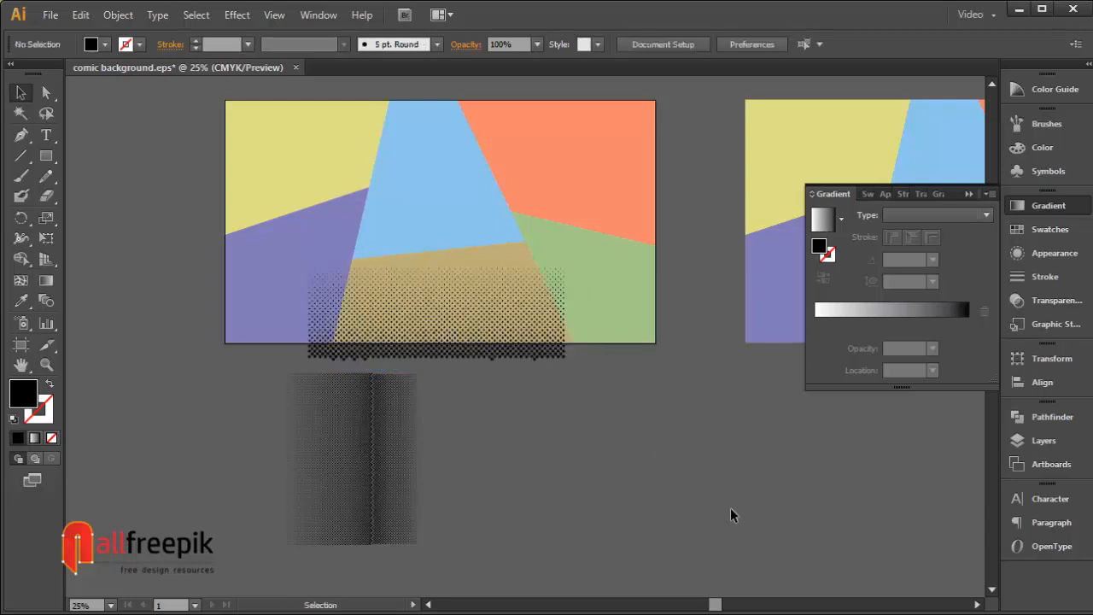
Step: Enlarge the dot group slightly so it extends past the tan panel's lower right corner
left_click_drag(600, 373, 835, 484)
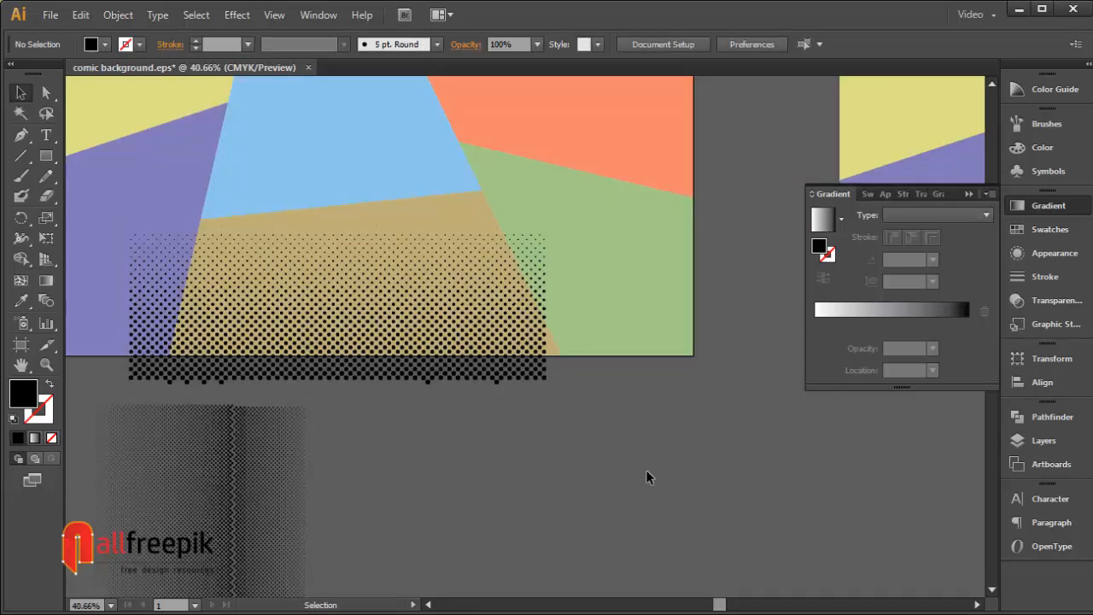
left_click(517, 367)
left_click_drag(546, 384, 569, 402)
left_click(539, 392)
left_click(542, 380)
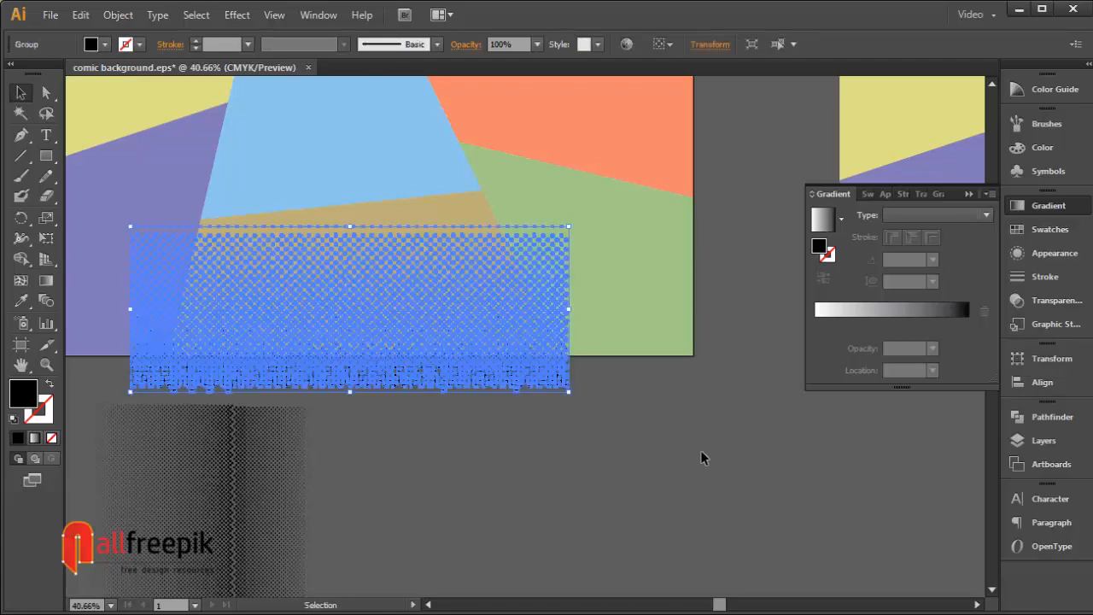
Step: Copy the halftone dot group and place the duplicate over the green panel, extending past the artboard's edge
left_click(701, 457)
left_click(488, 381)
left_click(77, 19)
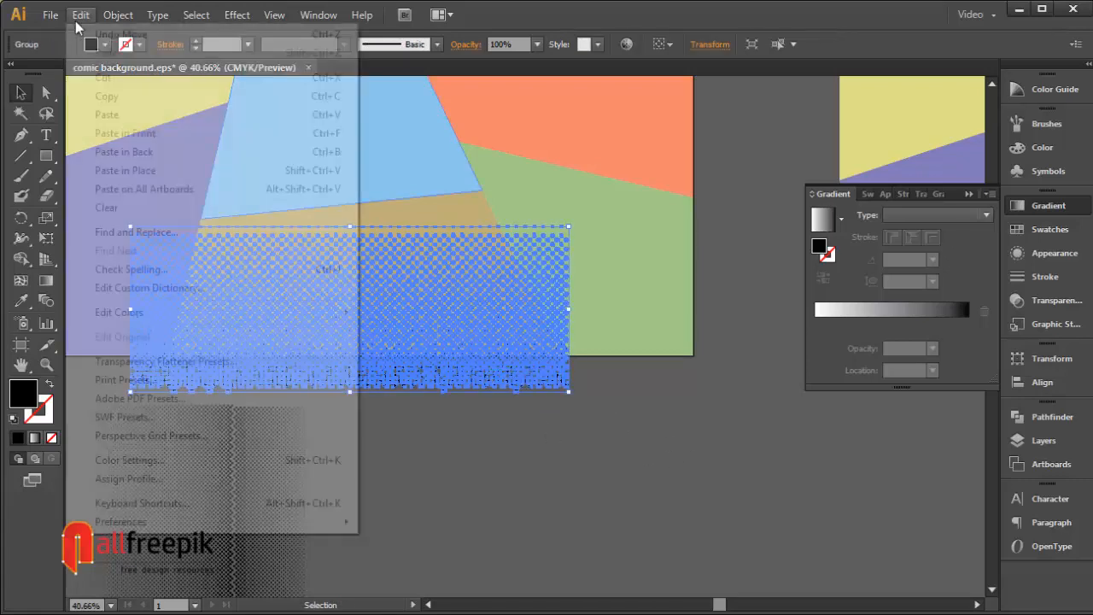
left_click(103, 96)
left_click(631, 477)
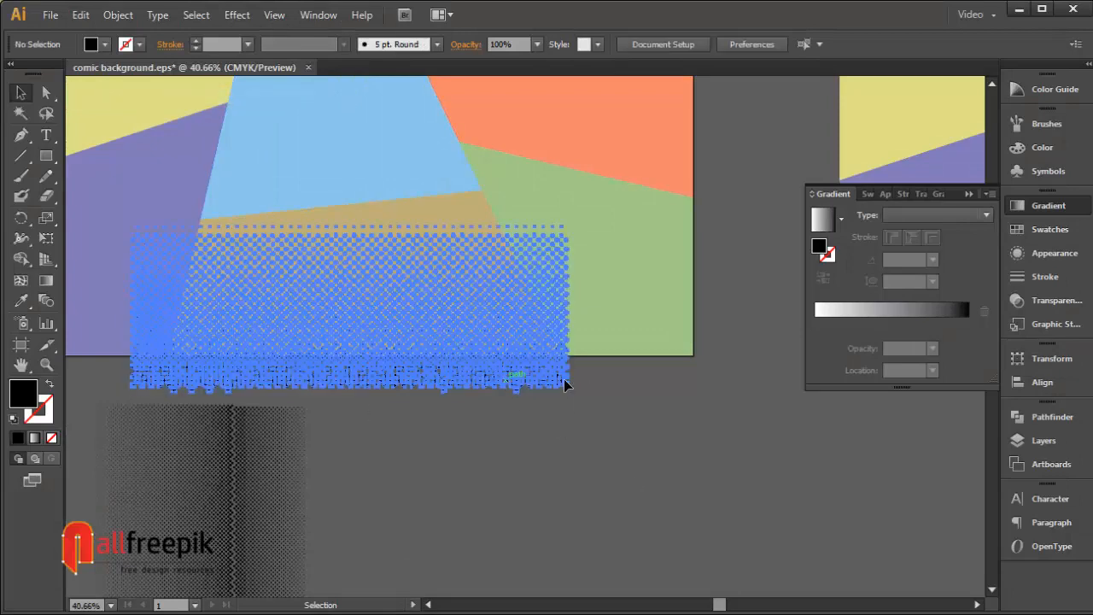
left_click_drag(565, 385, 749, 359)
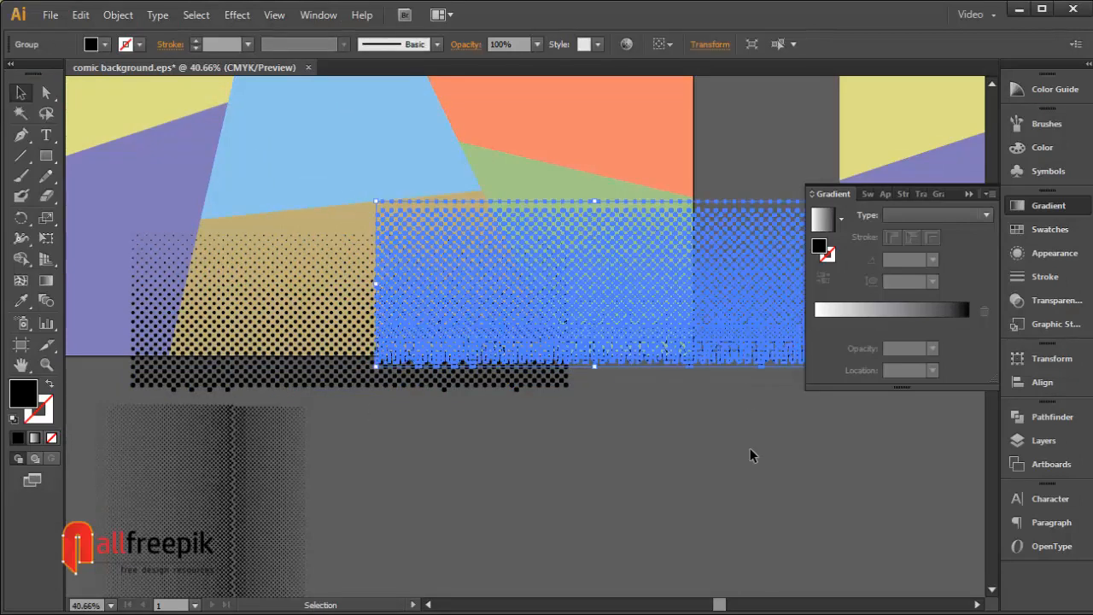
left_click(750, 455)
Step: Place further copies of the halftone dot group over the lower parts of the orange and blue panels
scroll(750, 455, "up", 5)
left_click(755, 469)
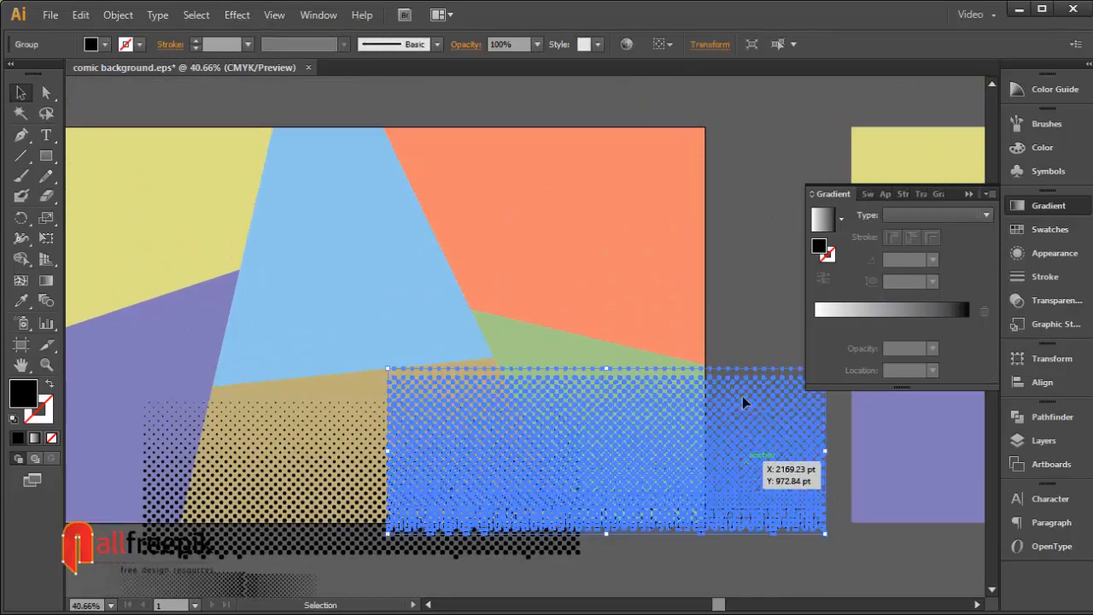
left_click_drag(742, 395, 726, 298)
left_click(720, 157)
left_click_drag(582, 317, 489, 346)
left_click(736, 274)
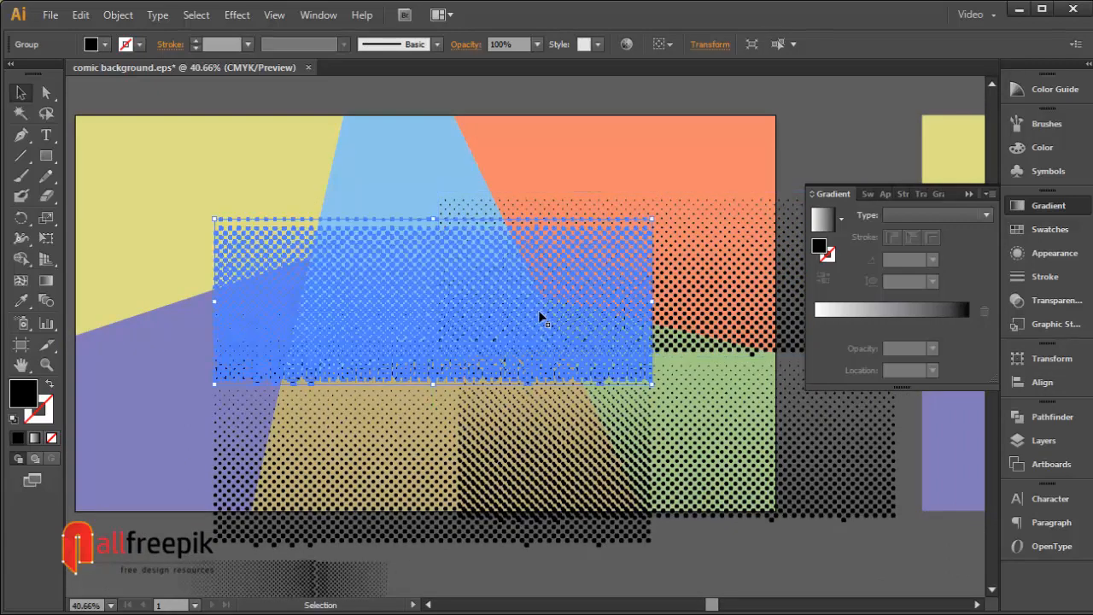
Step: Place copies of the halftone dot group over the purple and yellow panels, extending past the artboard's edge
left_click_drag(538, 316, 475, 417)
left_click(174, 289)
left_click_drag(335, 263, 347, 367)
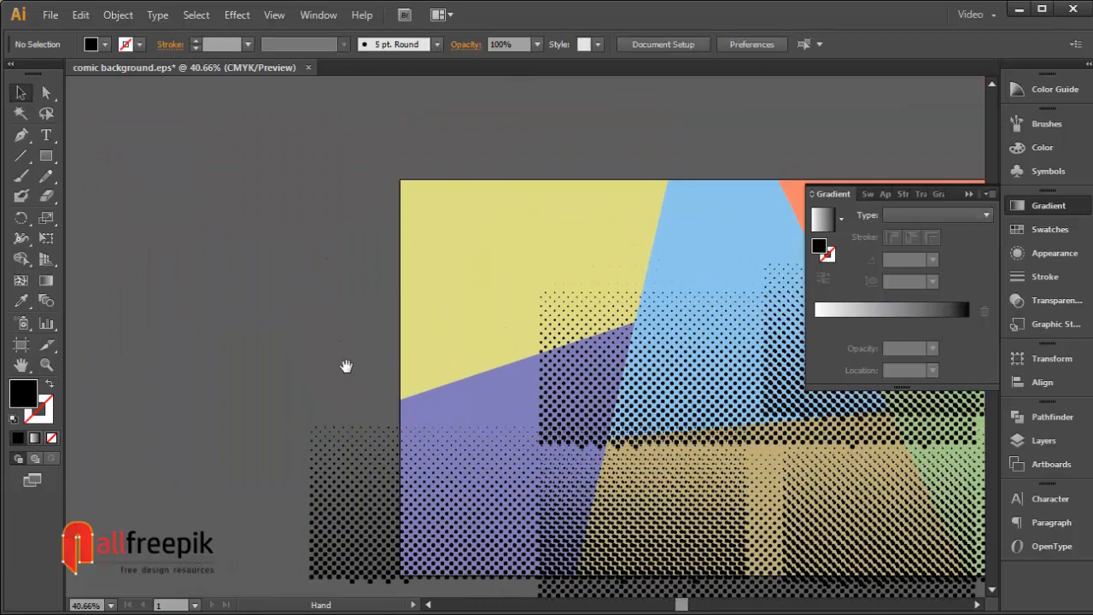
left_click_drag(682, 362, 440, 344)
left_click(219, 186)
left_click_drag(671, 293, 551, 320)
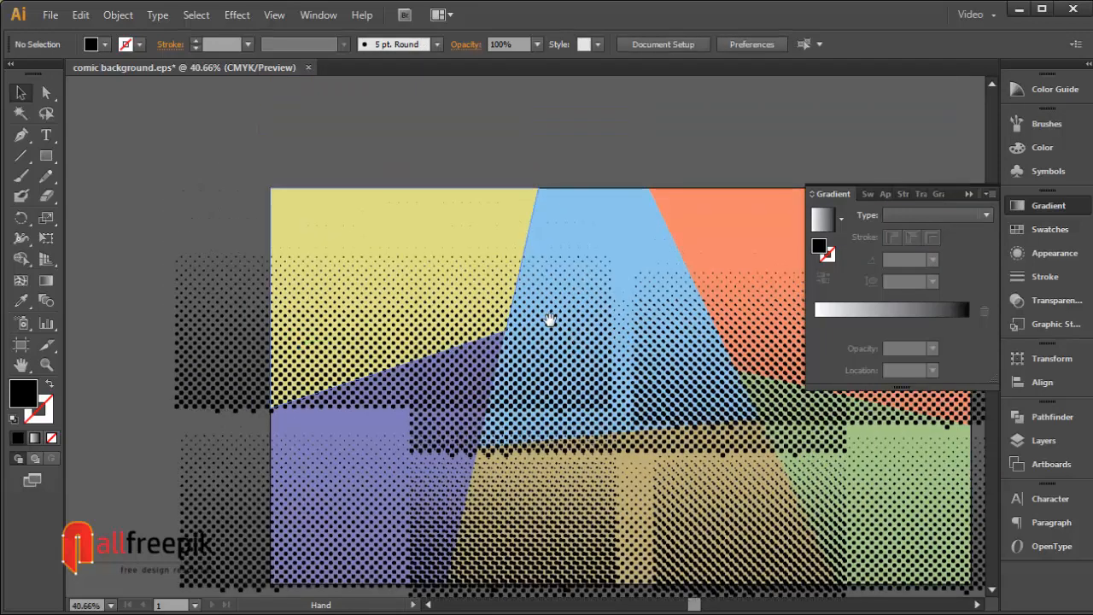
Step: Ungroup the colored panels on the artboard and bring the yellow panel to the front
left_click(385, 214)
right_click(385, 212)
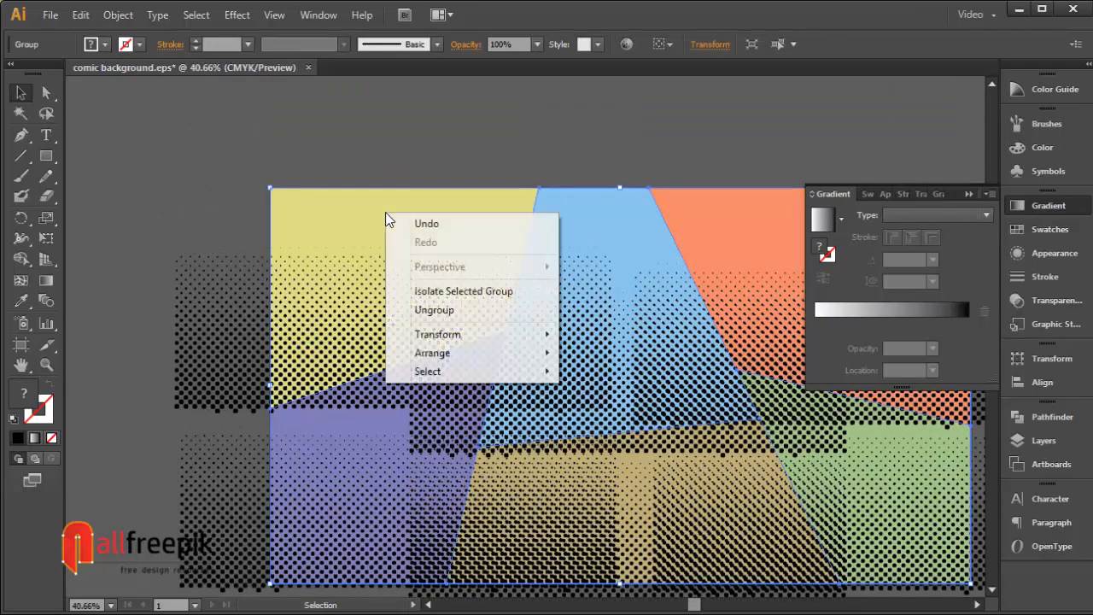
left_click(436, 310)
left_click(118, 15)
mouse_move(167, 53)
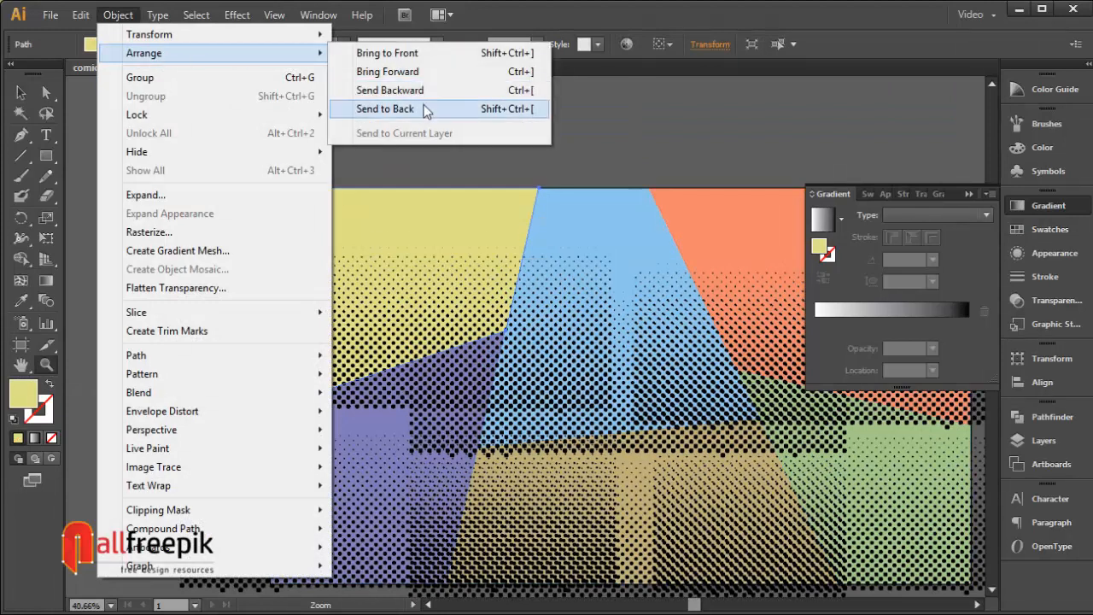
left_click(385, 109)
left_click(20, 92)
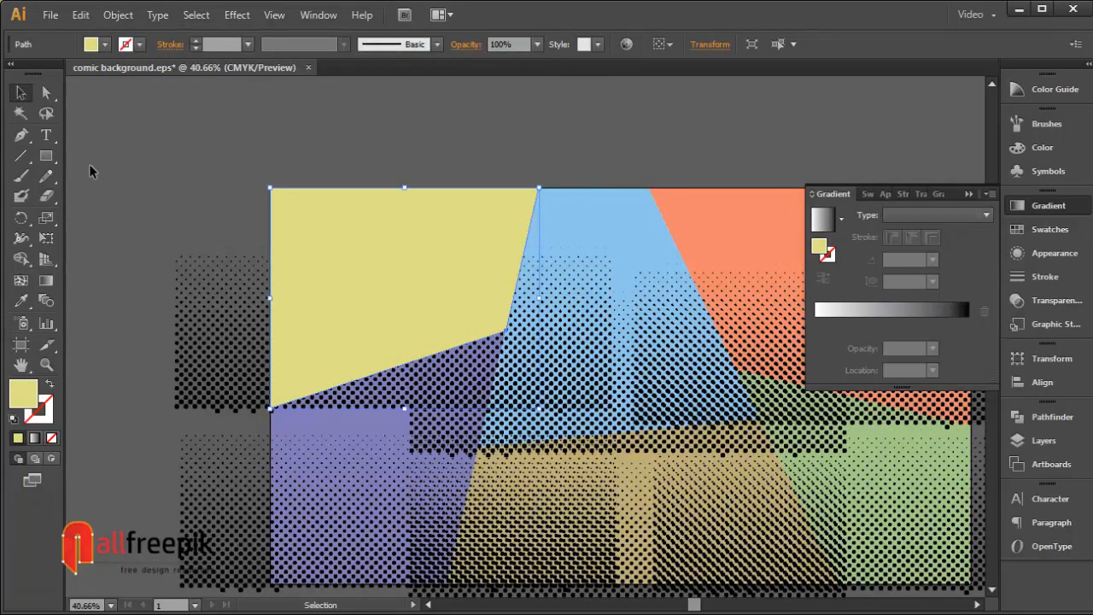
Step: Make a clipping mask from the yellow panel and the dot group lying over it
left_click(200, 292, "shift")
right_click(366, 256)
left_click(431, 356)
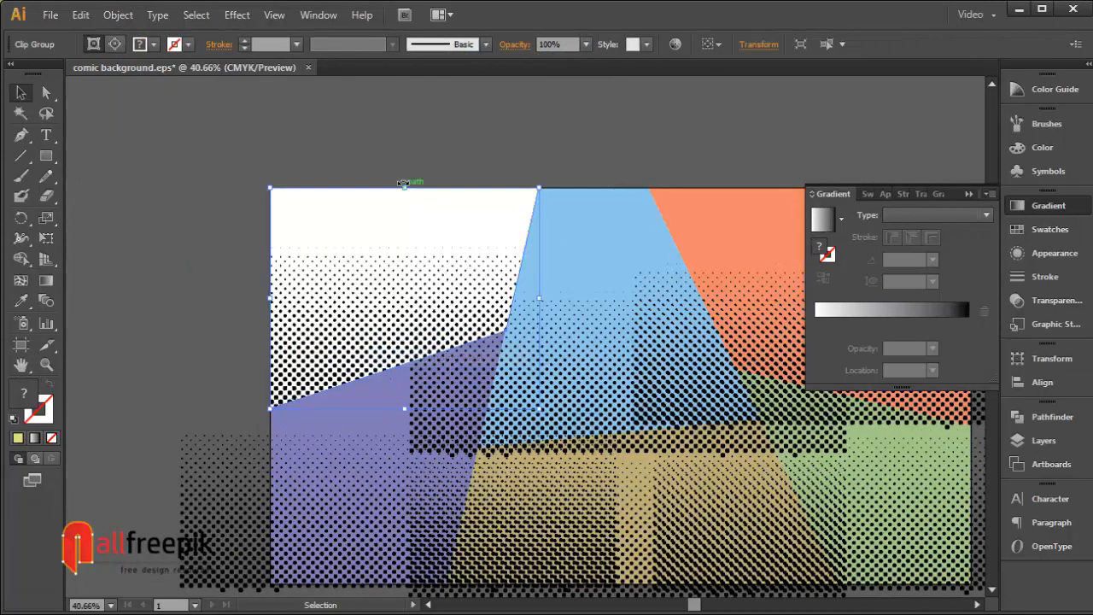
left_click_drag(407, 424, 407, 298)
left_click(213, 256)
Step: Bring the purple panel to the front and use it as a clipping mask for its dot group
left_click(348, 390)
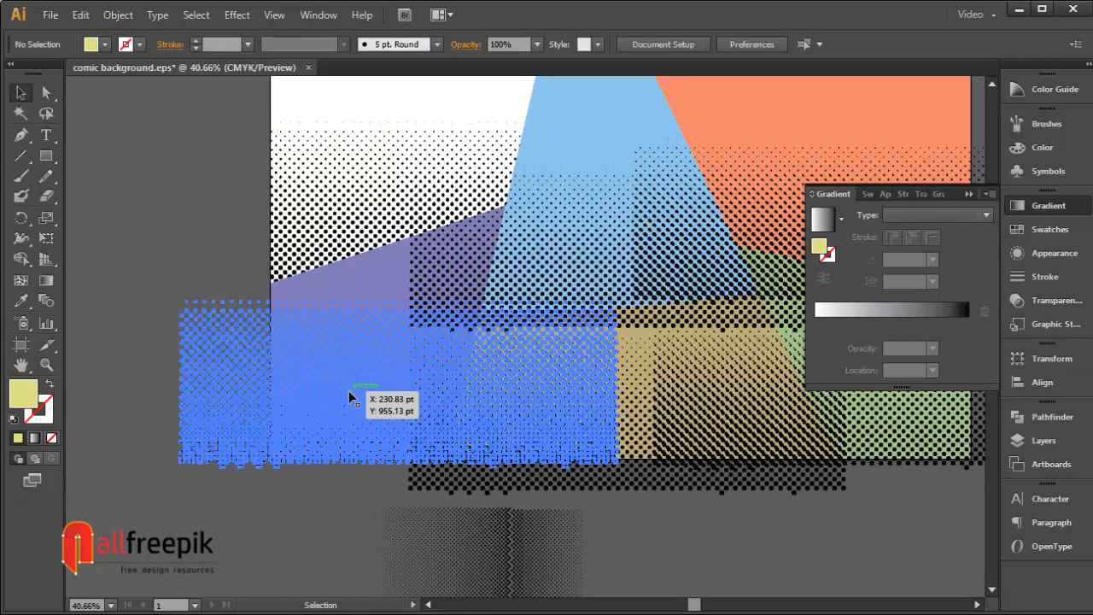
left_click(362, 285)
right_click(362, 285)
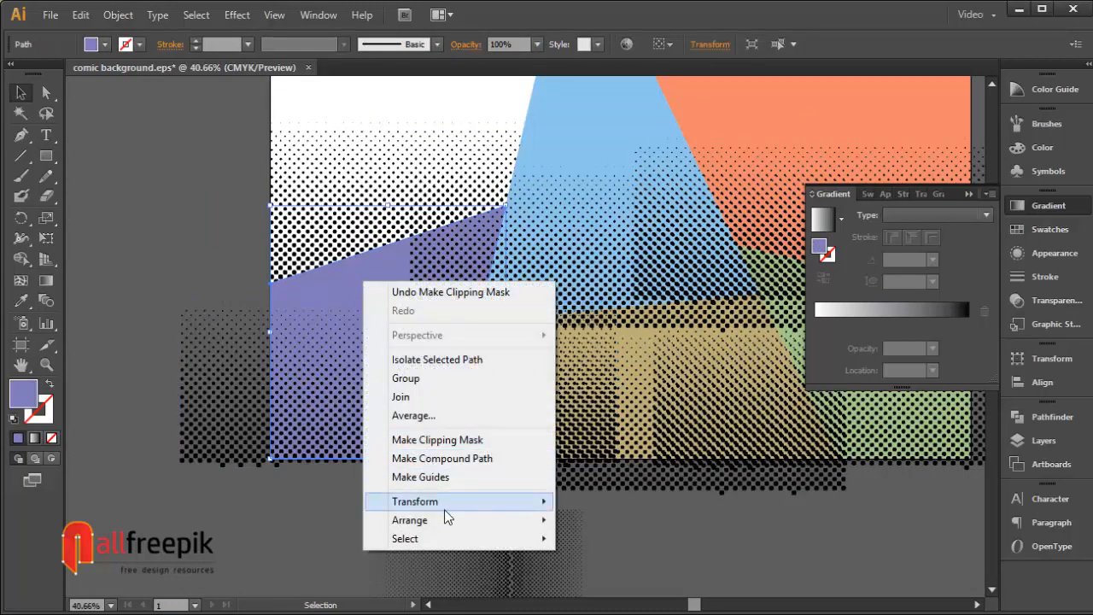
mouse_move(498, 522)
left_click(602, 520)
left_click(206, 362, "shift")
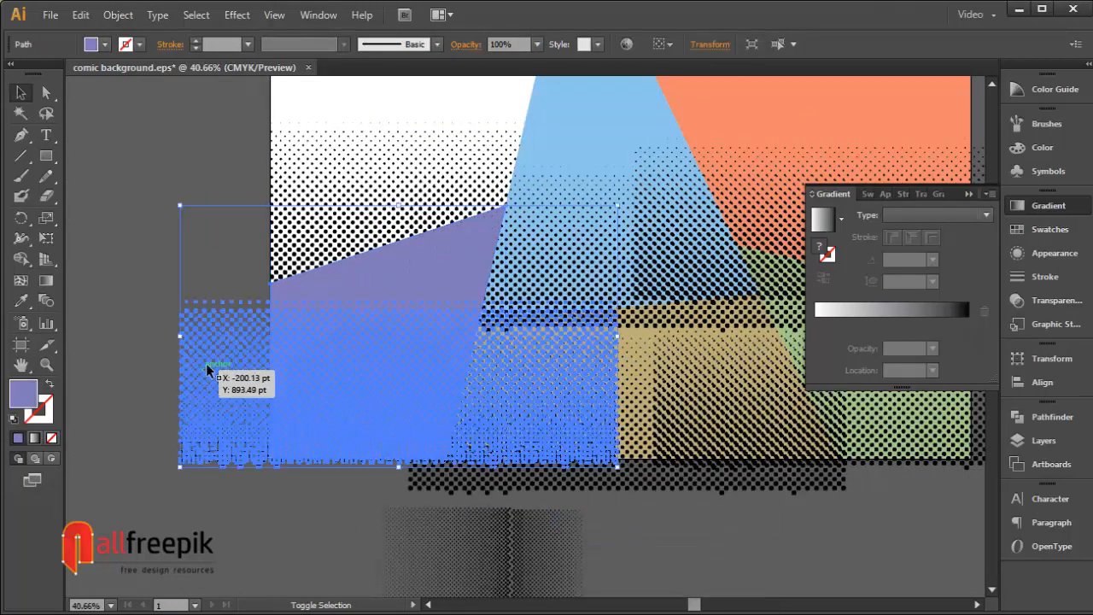
right_click(337, 356)
left_click(401, 451)
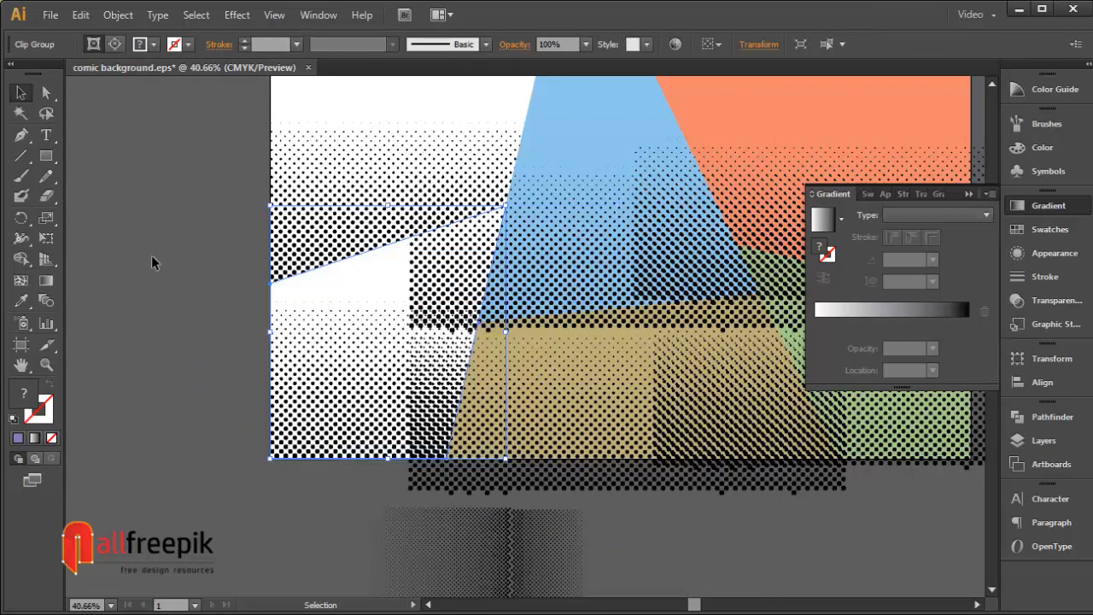
left_click(154, 261)
Step: Bring the blue panel to the front and make a clipping mask with the dot group across it
left_click_drag(518, 214, 462, 352)
left_click(510, 358)
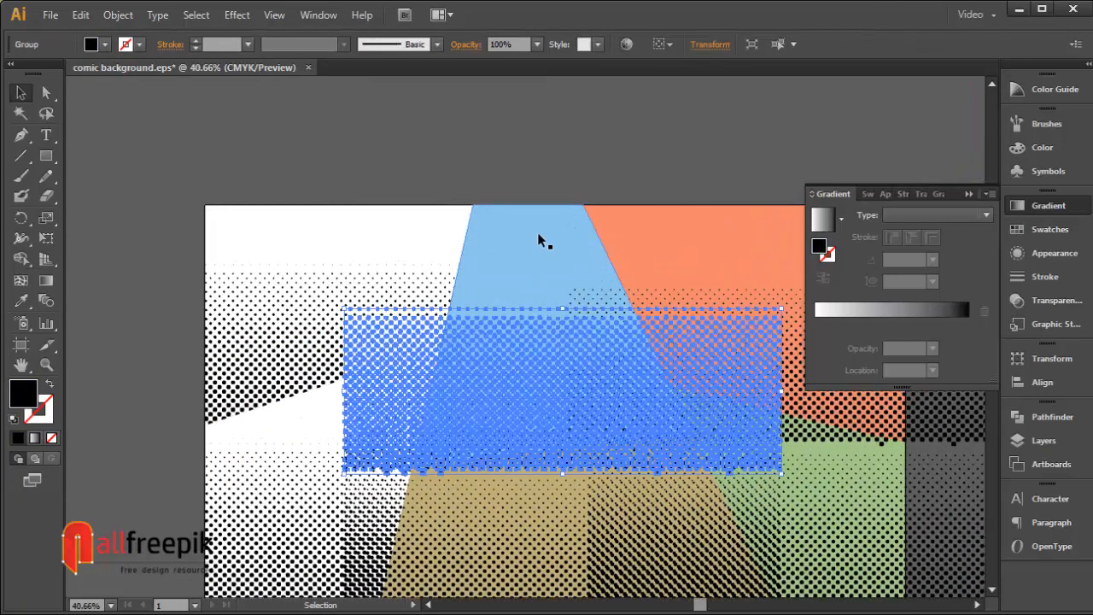
left_click(538, 234)
right_click(536, 228)
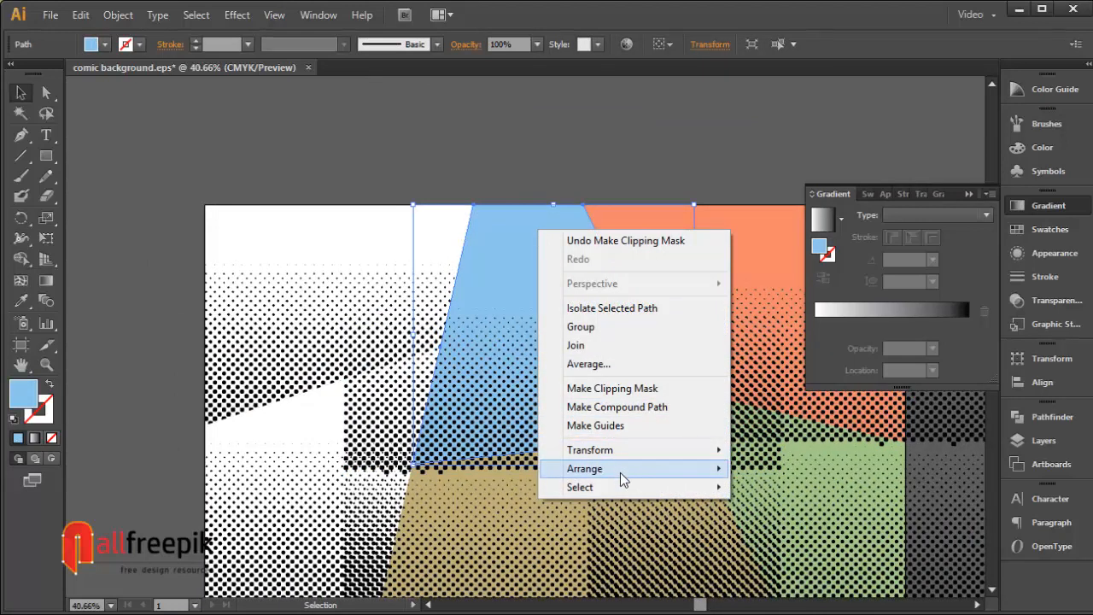
mouse_move(619, 469)
left_click(755, 468)
left_click(405, 408, "shift")
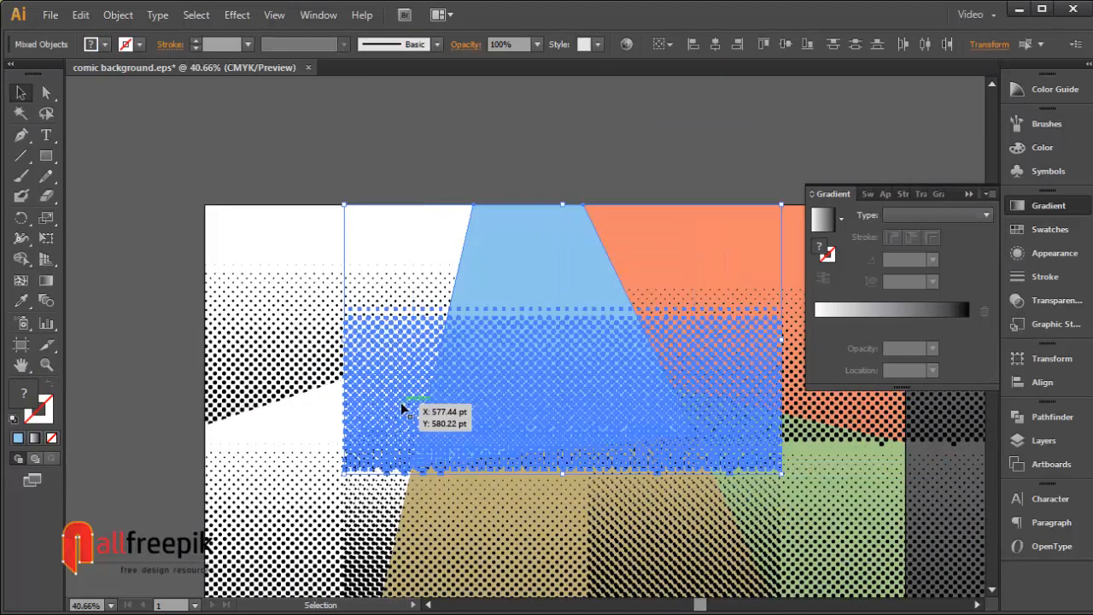
right_click(437, 400)
left_click(509, 491)
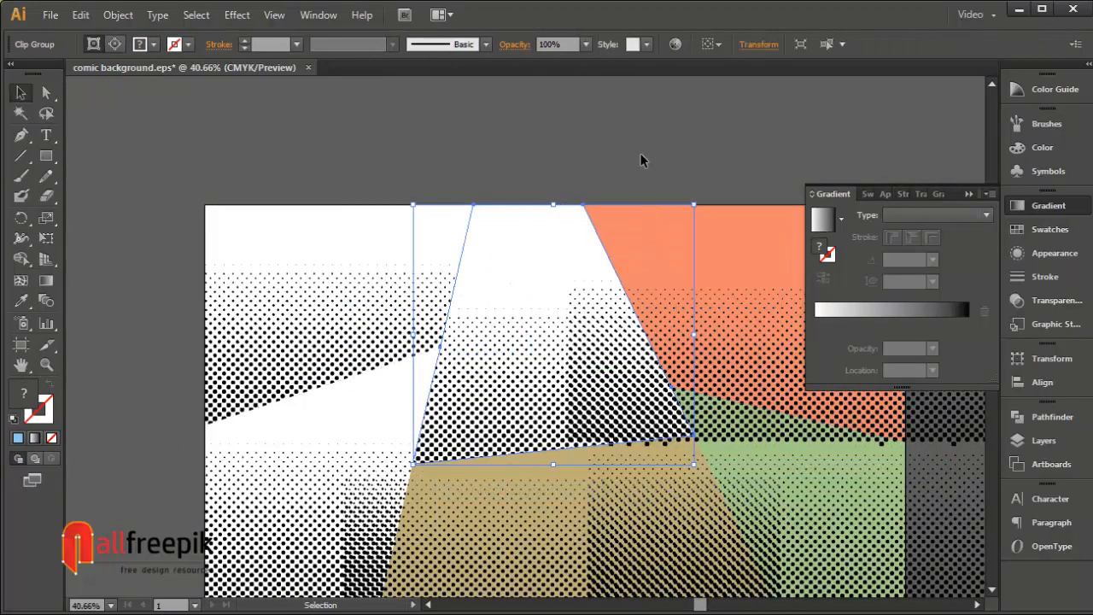
left_click(666, 174)
Step: Bring the orange panel to the front and clip its halftone dot group to the panel's shape
left_click_drag(666, 173, 440, 173)
left_click(650, 356)
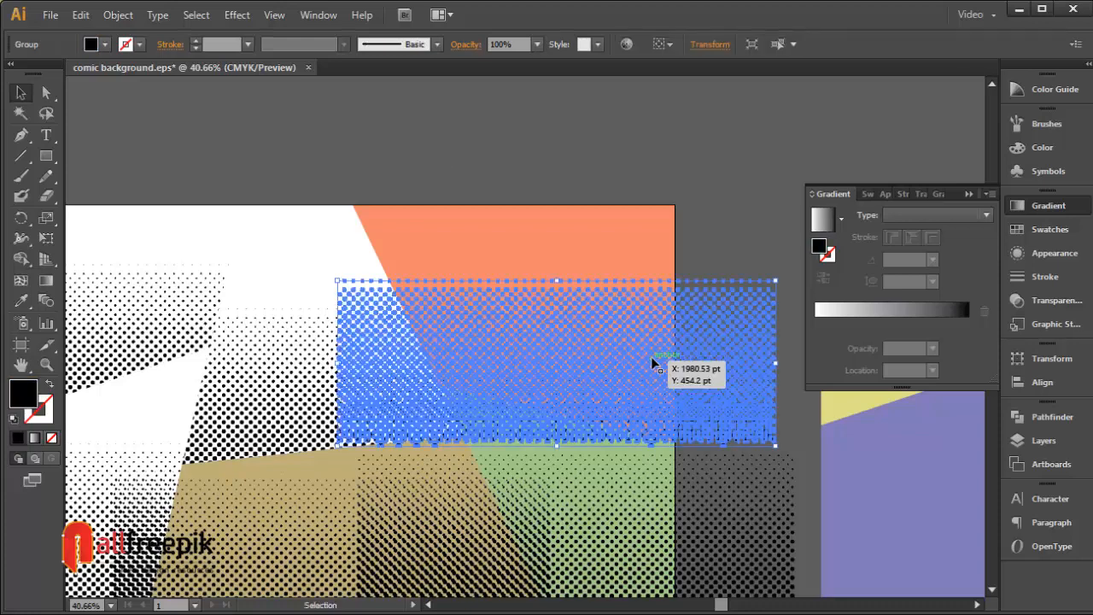
left_click(616, 245)
right_click(617, 241)
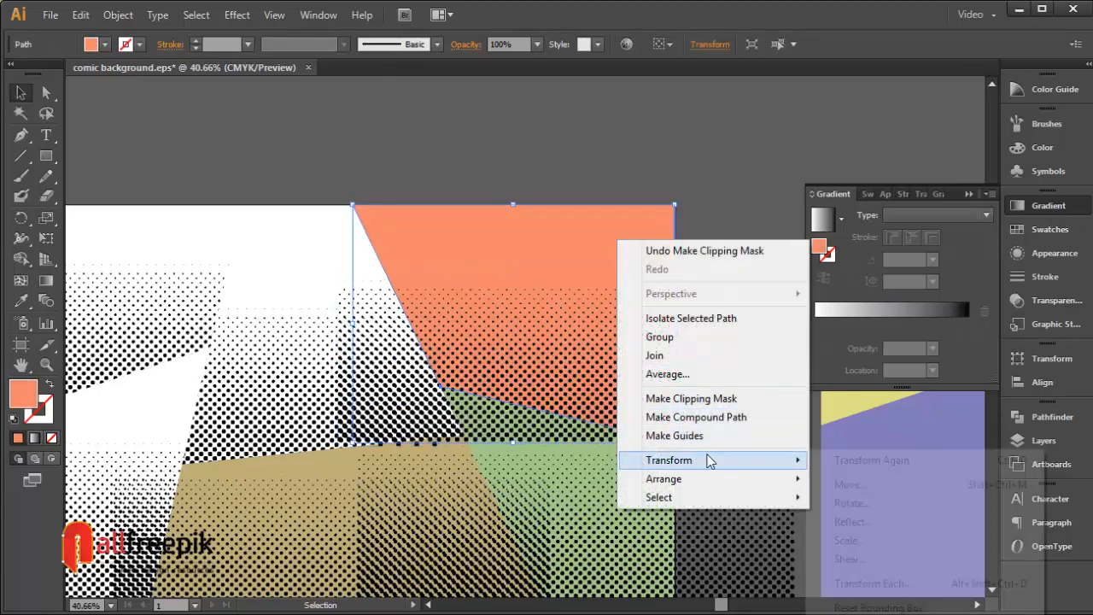
mouse_move(711, 486)
left_click(864, 478)
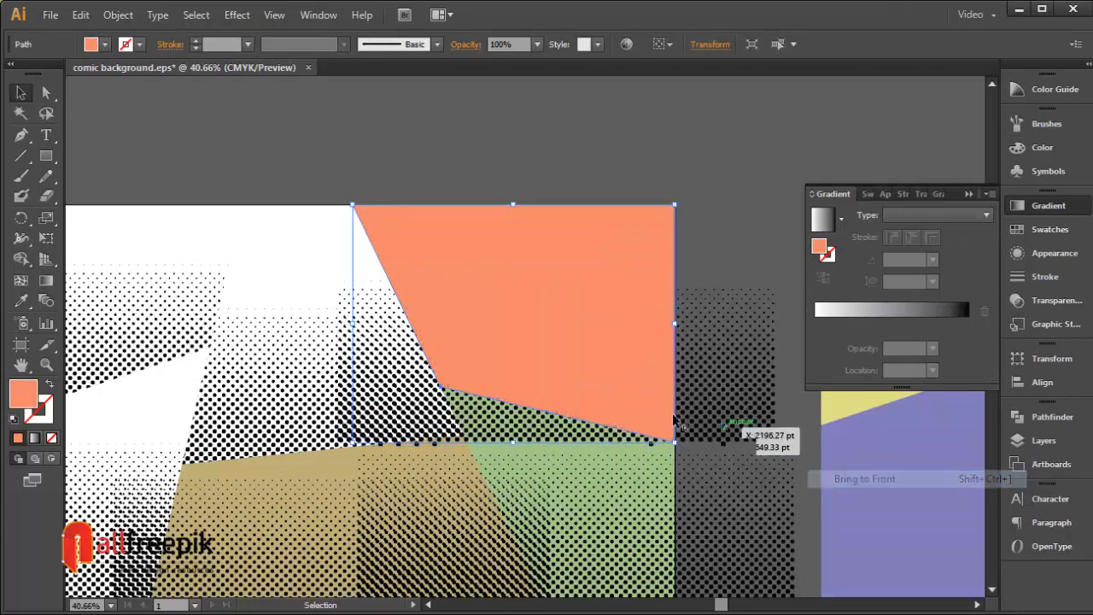
left_click(727, 380, "shift")
right_click(727, 380)
left_click(734, 455)
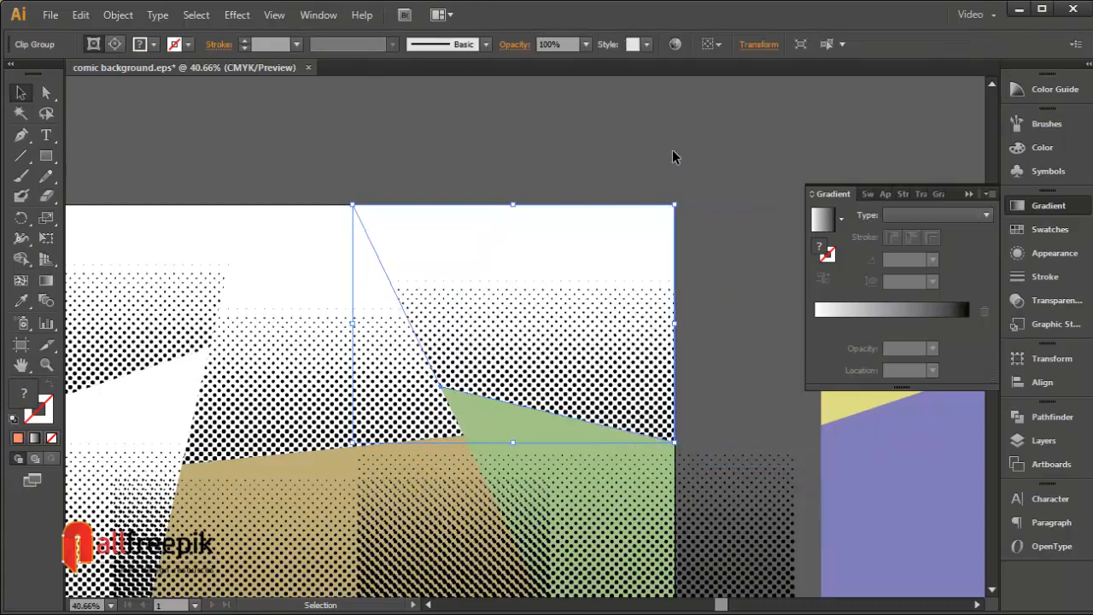
left_click(673, 157)
Step: Bring the green panel to the front and use it as a clipping mask for its dot group
left_click_drag(693, 433, 708, 250)
left_click(658, 366)
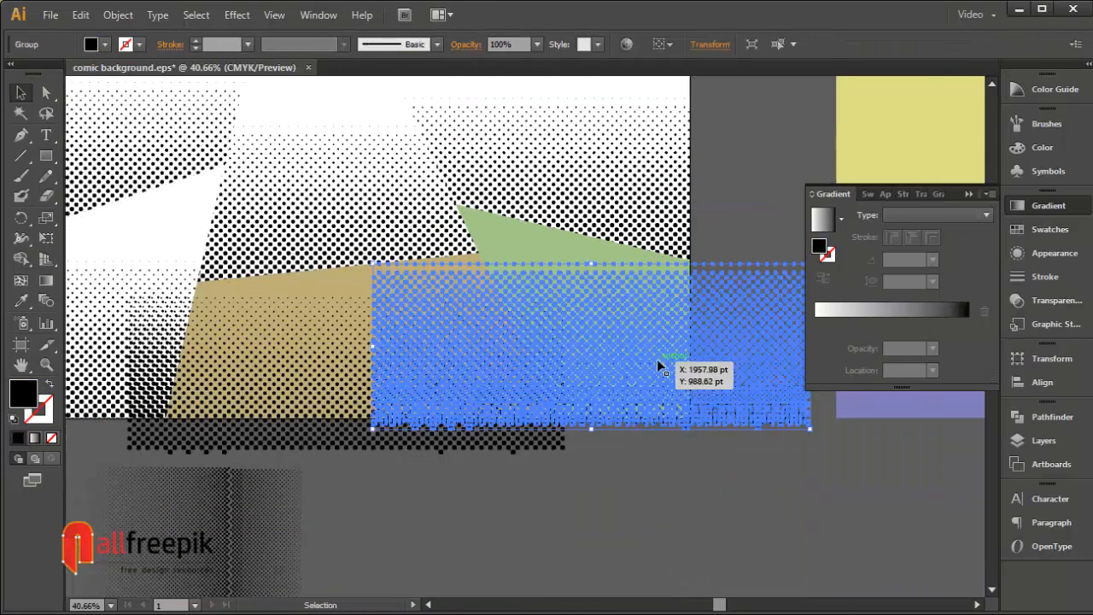
left_click(579, 250)
right_click(562, 249)
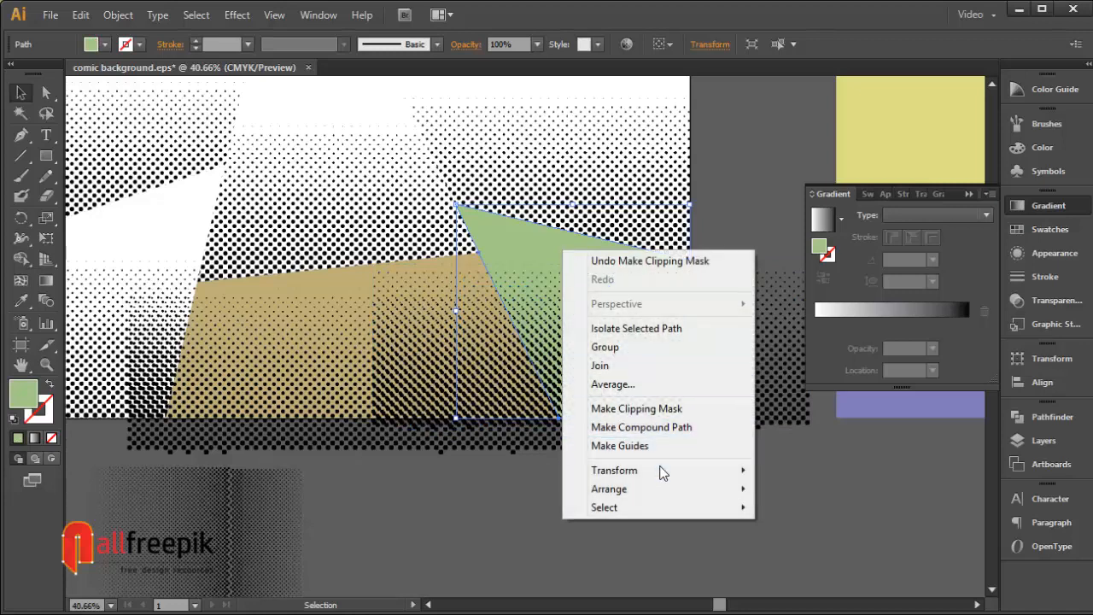
mouse_move(662, 474)
left_click(790, 488)
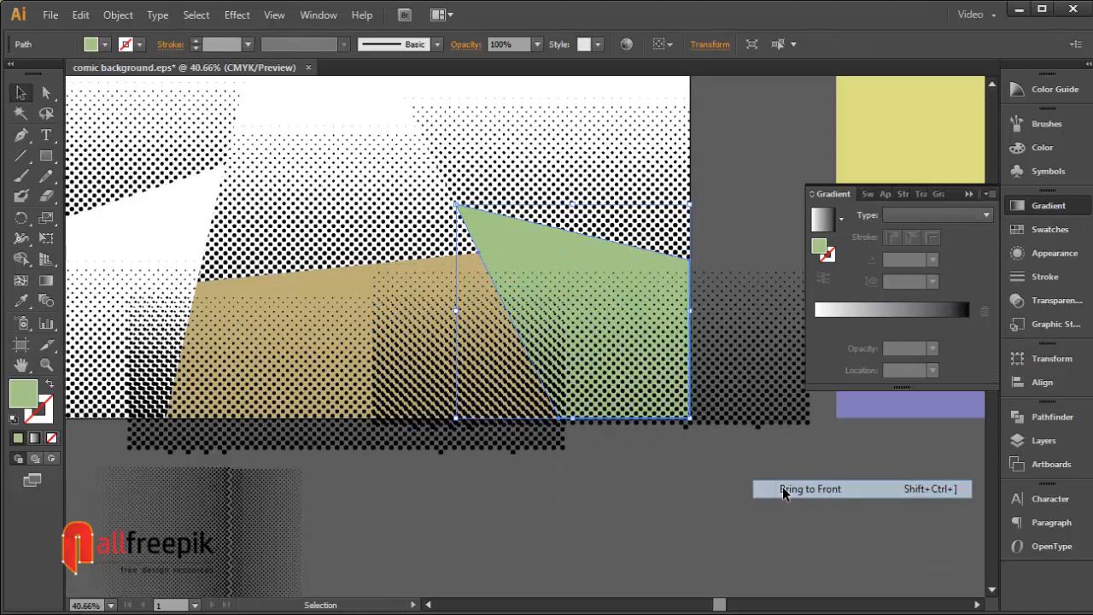
left_click(731, 336, "shift")
right_click(729, 324)
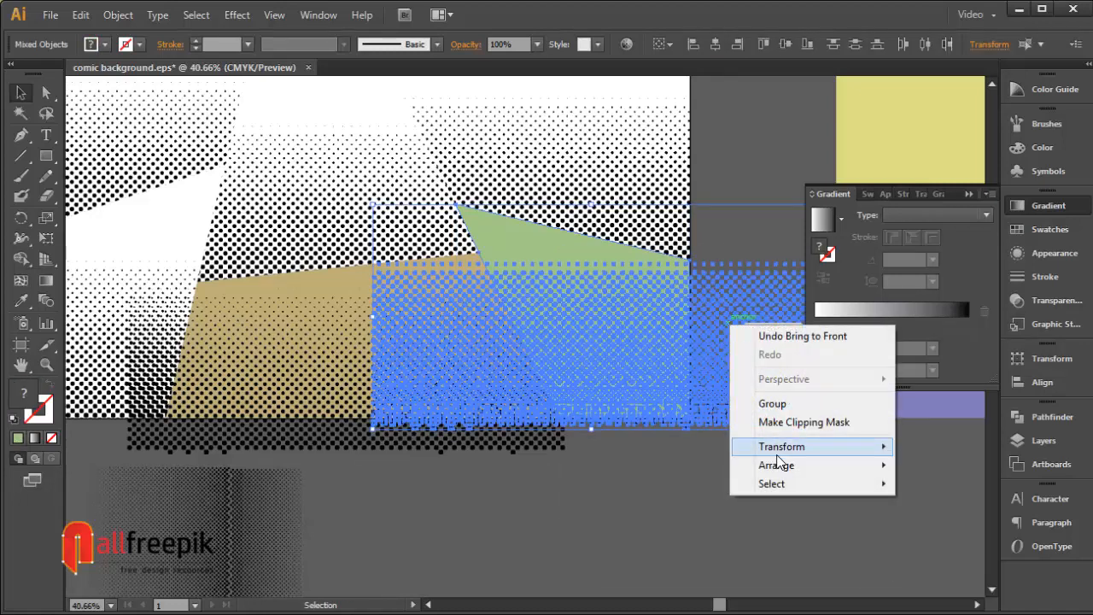
left_click(784, 423)
left_click(736, 492)
Step: Bring the tan panel to the front and make a clipping mask with the remaining enlarged dot group
left_click_drag(495, 507, 673, 484)
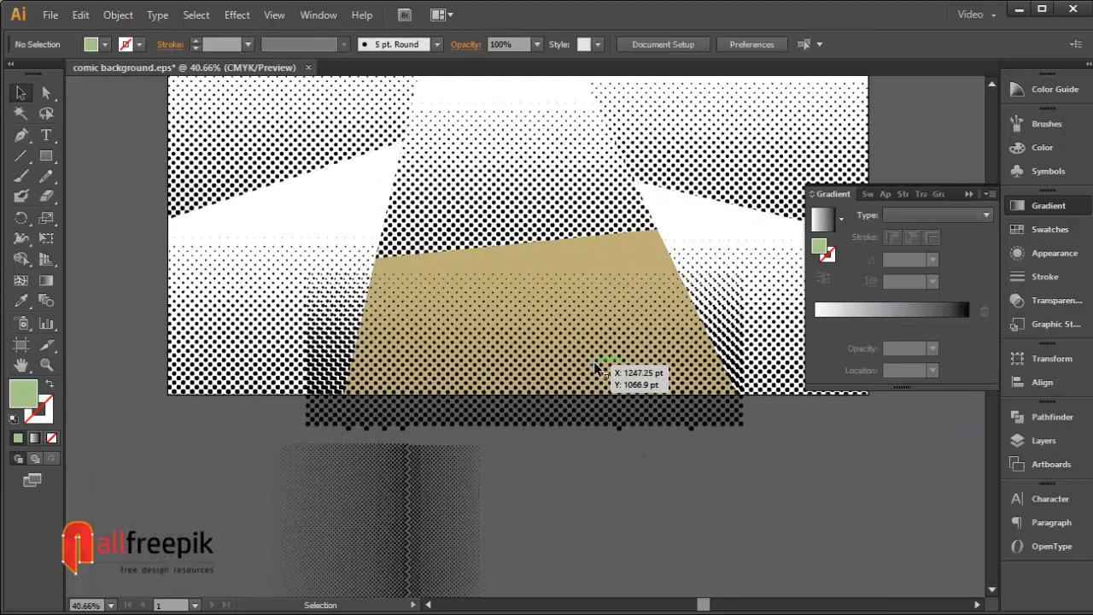
left_click(595, 361)
right_click(628, 257)
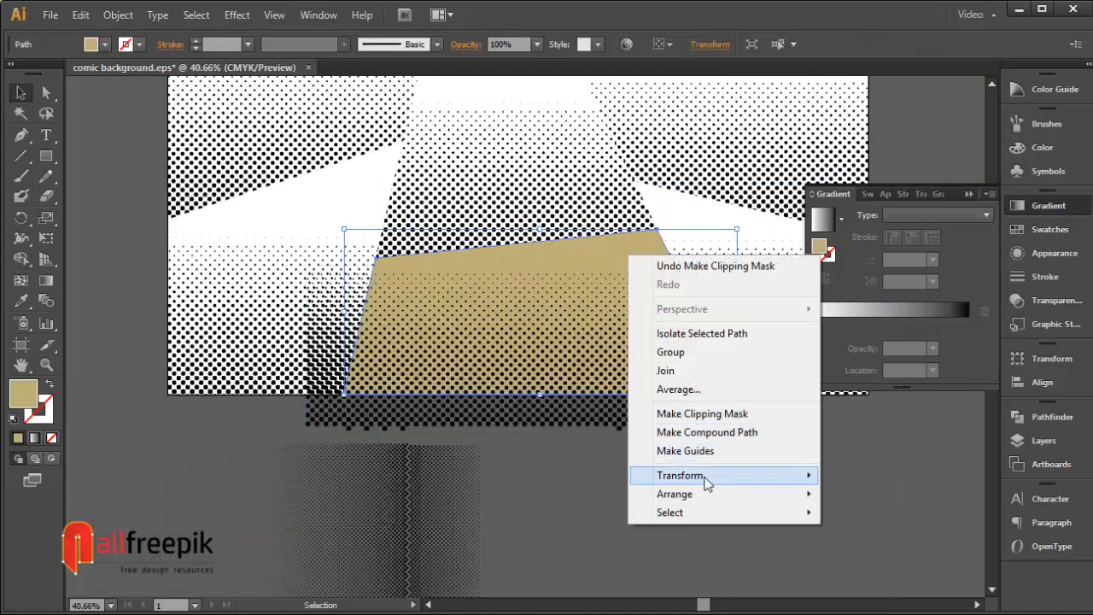
mouse_move(706, 482)
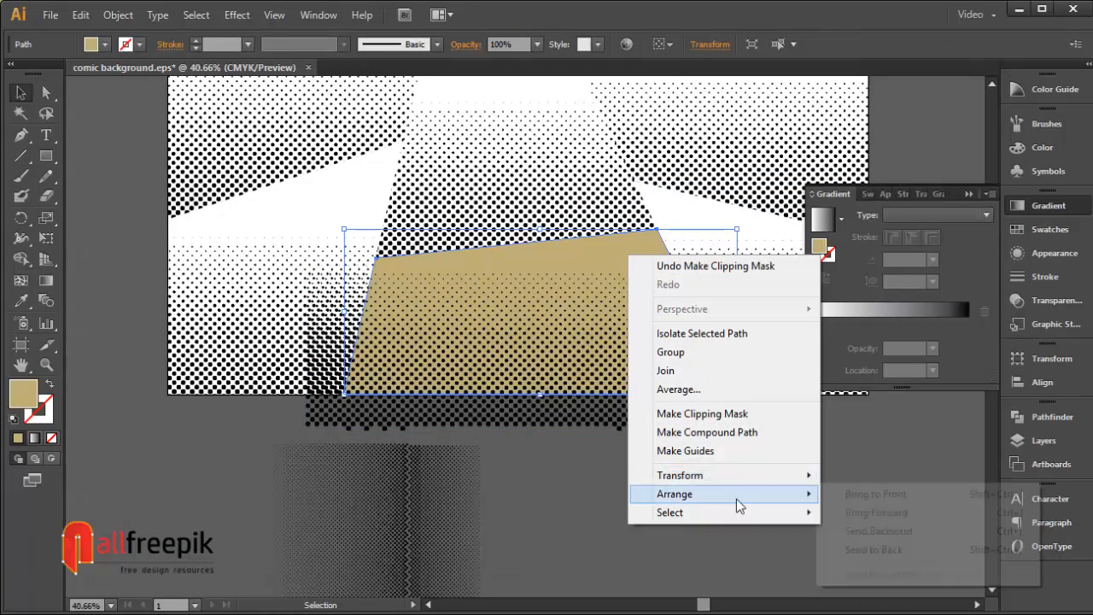
mouse_move(738, 495)
left_click(871, 494)
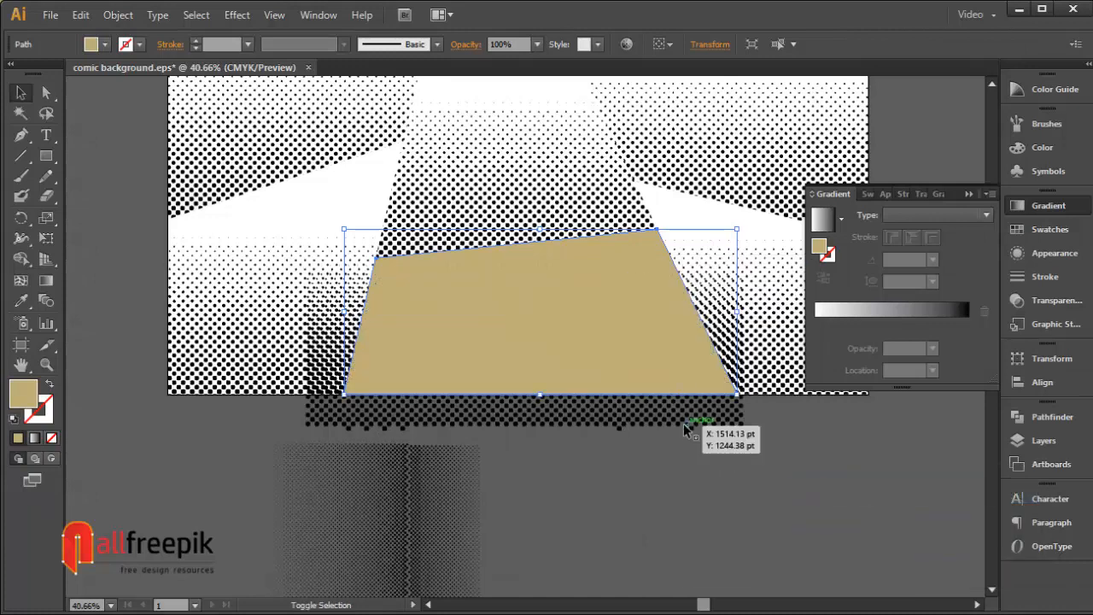
left_click(685, 429, "shift")
right_click(665, 385)
left_click(734, 479)
left_click(823, 512)
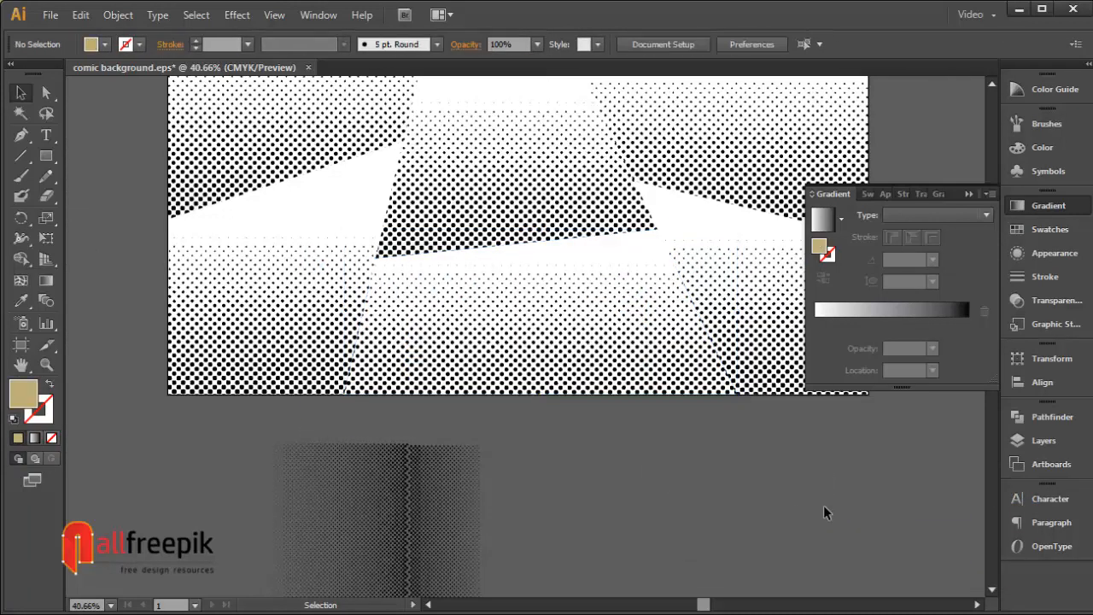
Step: Move the spare group of colored panels onto the artboard, aligned behind the clipped halftone dots
key("ctrl+minus")
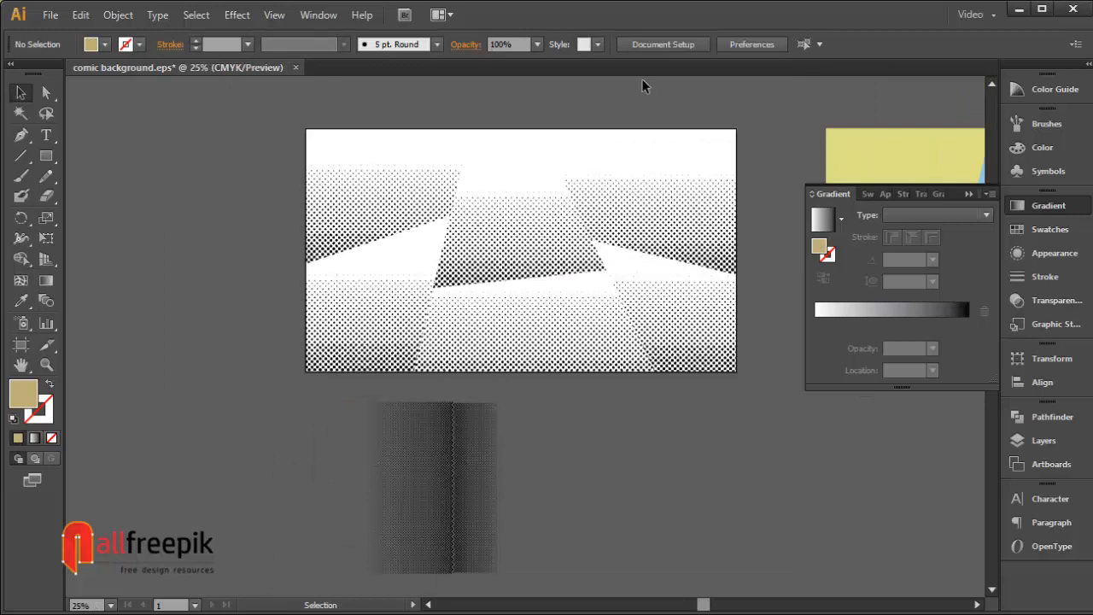
key("space")
left_click_drag(643, 143, 448, 148)
left_click(671, 225)
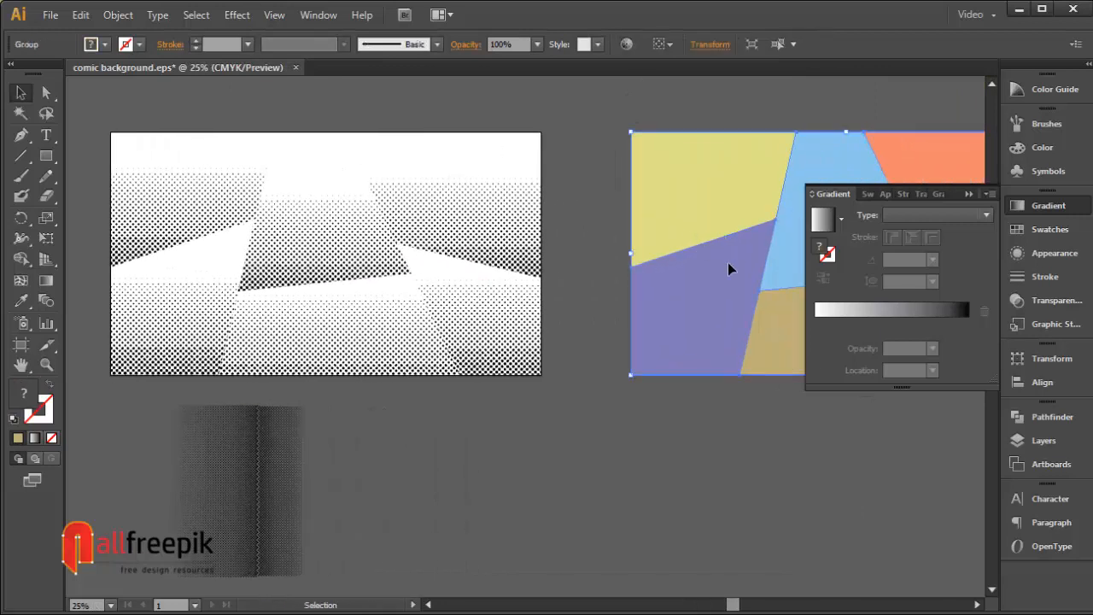
left_click_drag(724, 280, 209, 329)
left_click_drag(330, 336, 333, 337)
left_click(666, 311)
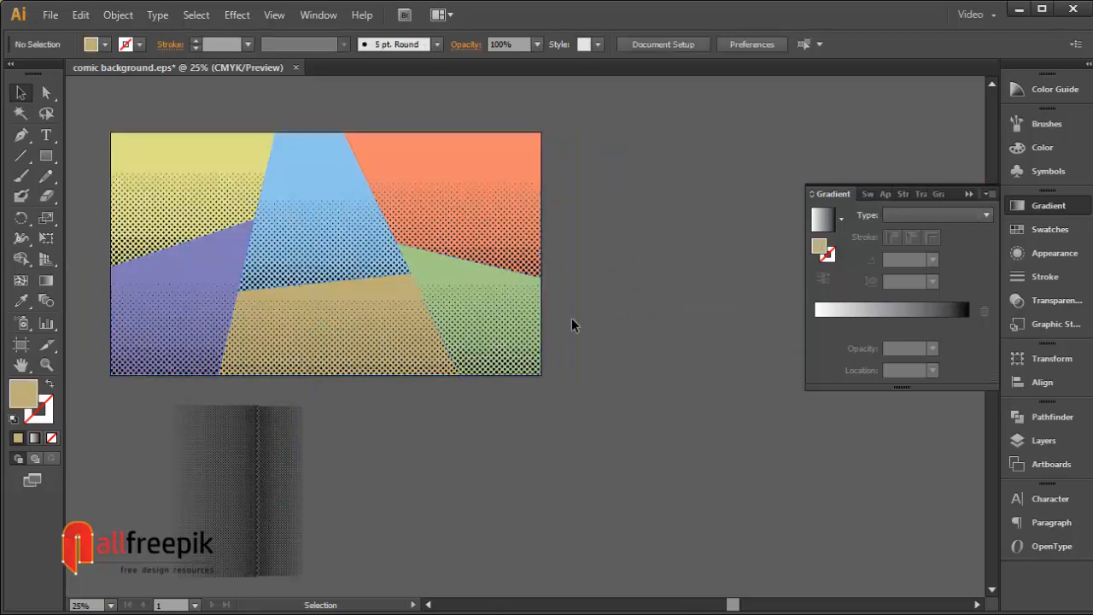
Step: Copy the grouped colored panels behind the halftone dots and paste the copy in front at the same position
left_click_drag(572, 318, 641, 312)
left_click(600, 160)
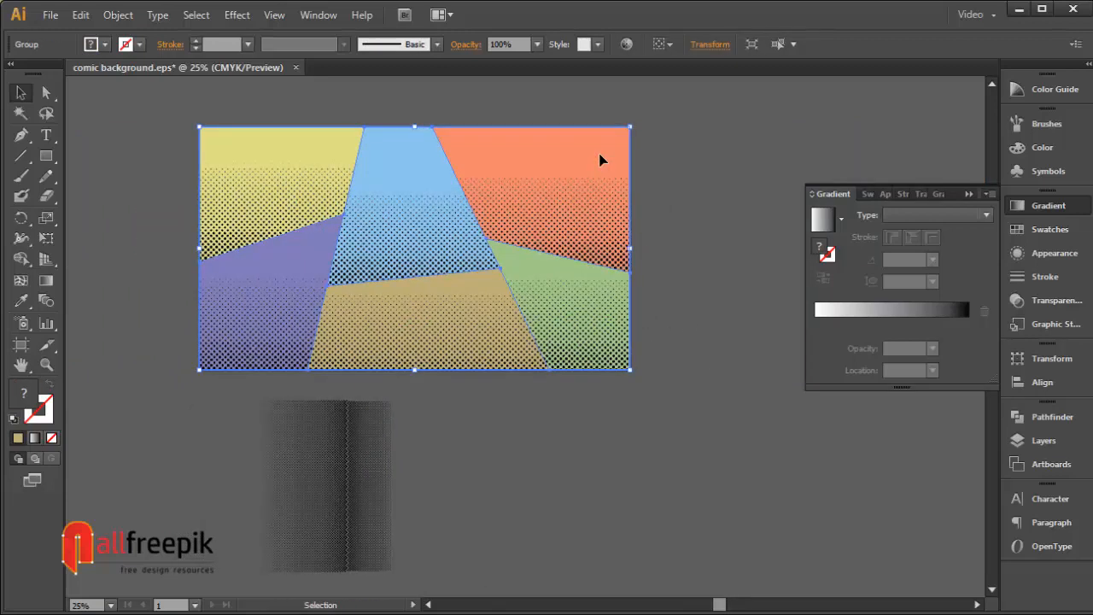
left_click(79, 15)
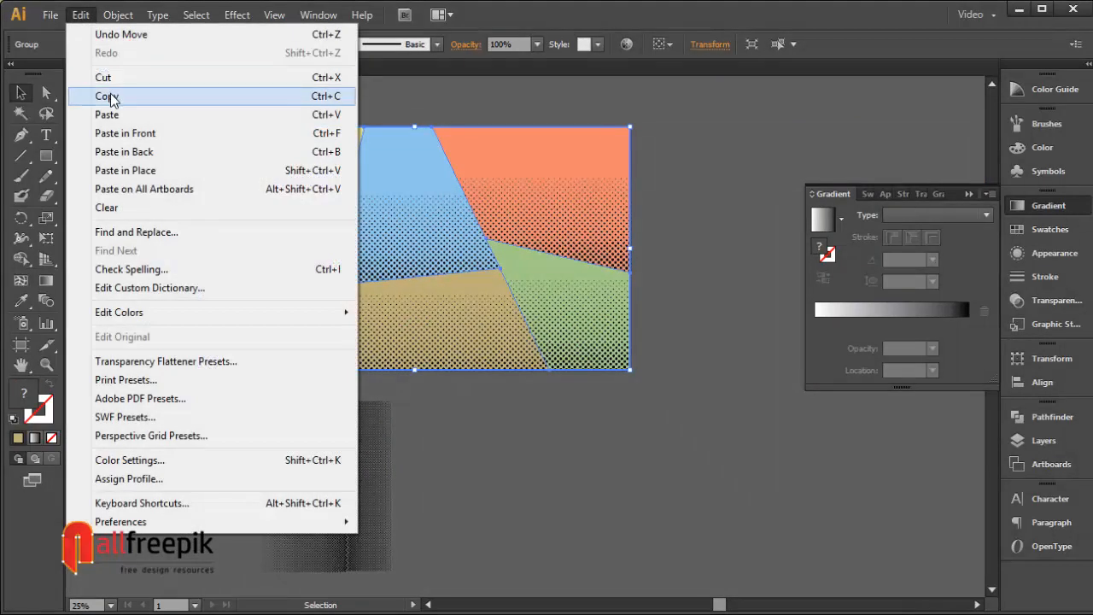
left_click(96, 98)
left_click(79, 15)
left_click(128, 135)
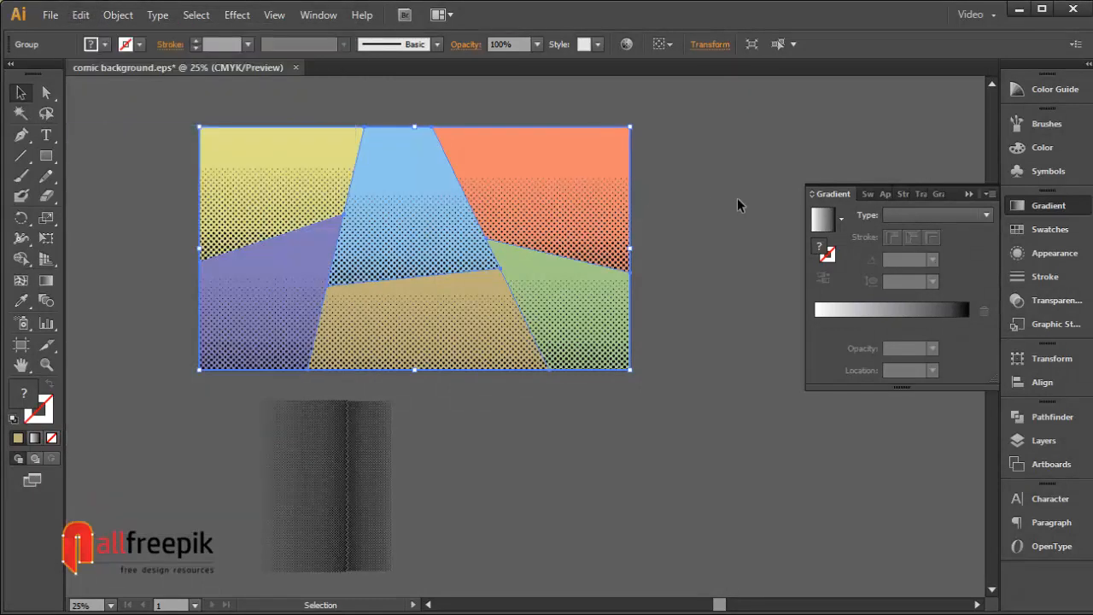
Step: Bring the pasted panel group to the front of the stacking order and ungroup it into separate panels
left_click(118, 15)
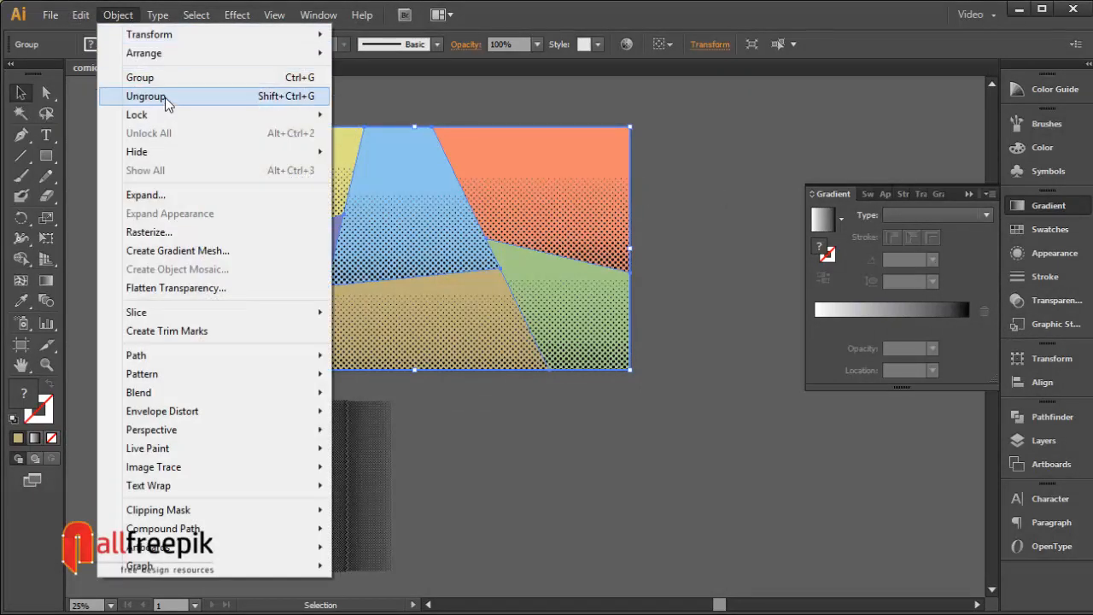
mouse_move(166, 60)
left_click(387, 53)
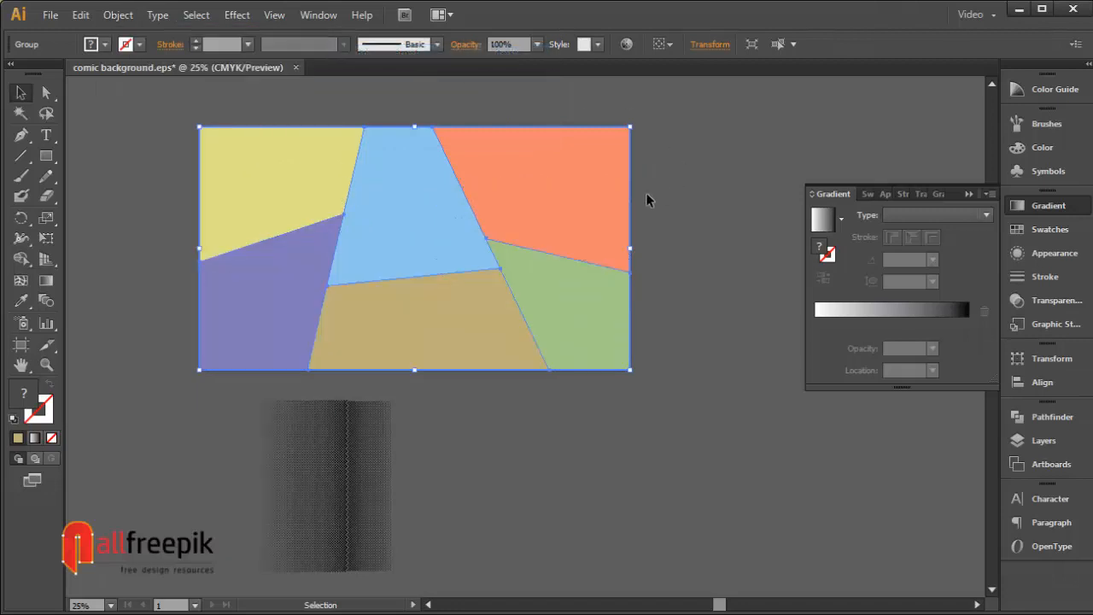
right_click(600, 173)
left_click(668, 269)
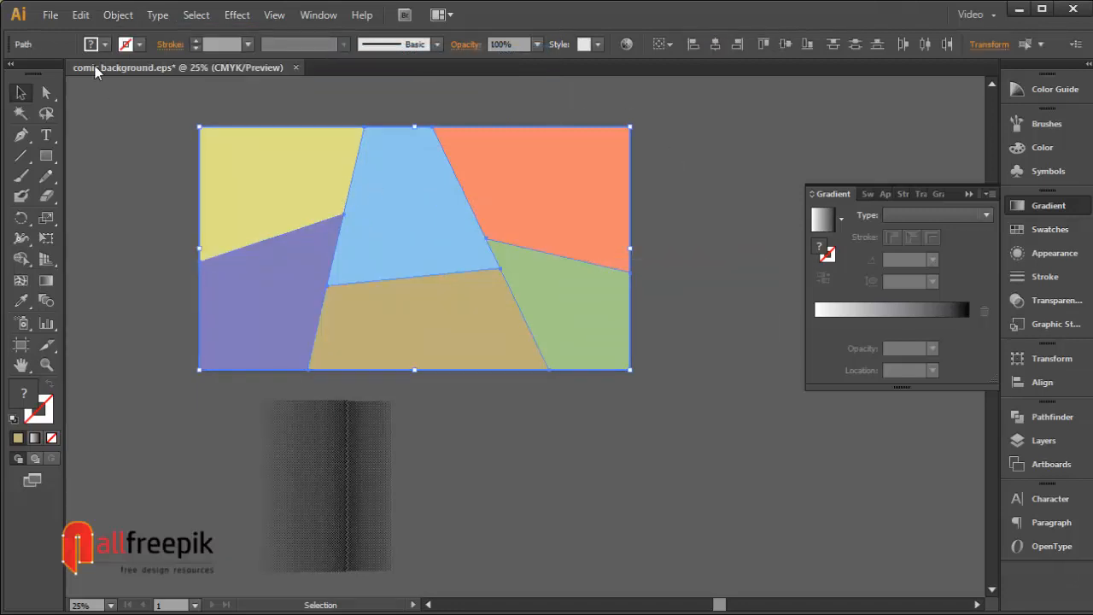
Step: Remove the fill from the ungrouped front panels and give their outlines a 17 pt stroke
left_click(104, 46)
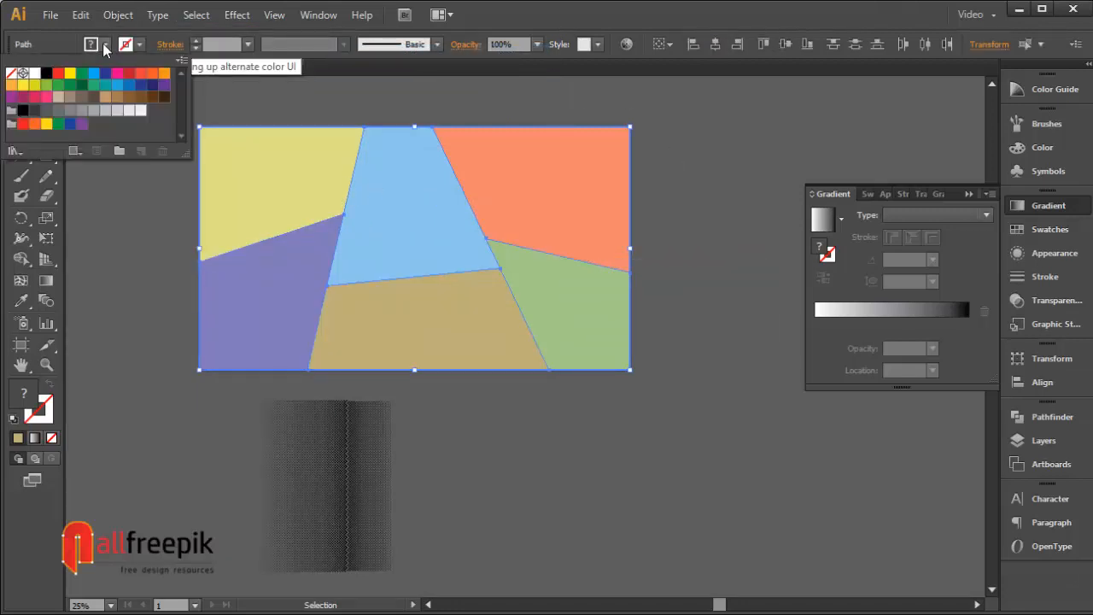
left_click(12, 73)
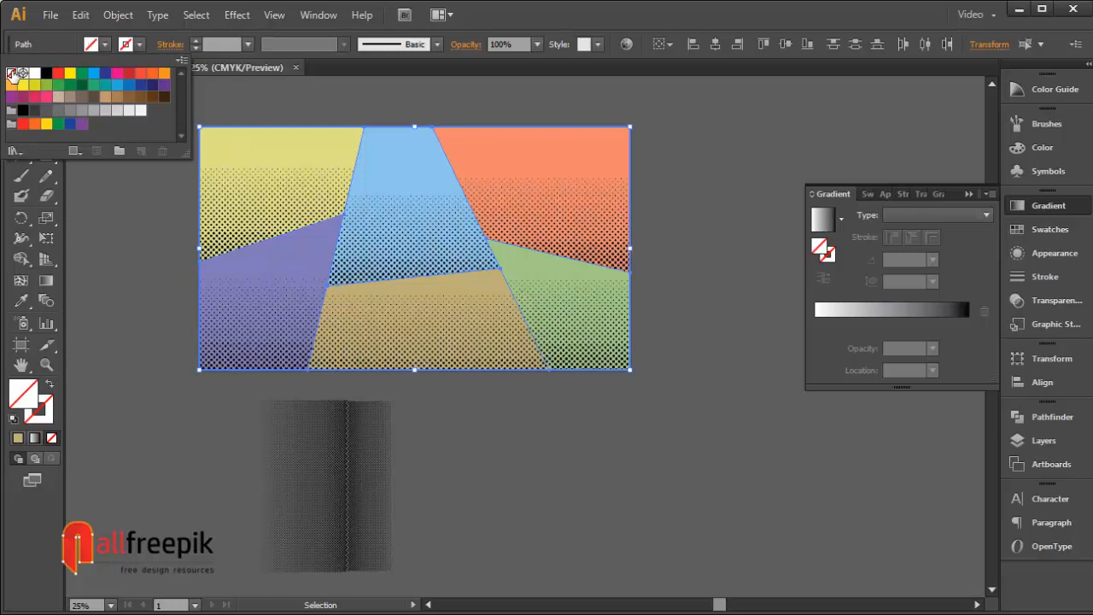
left_click(249, 46)
left_click(249, 45)
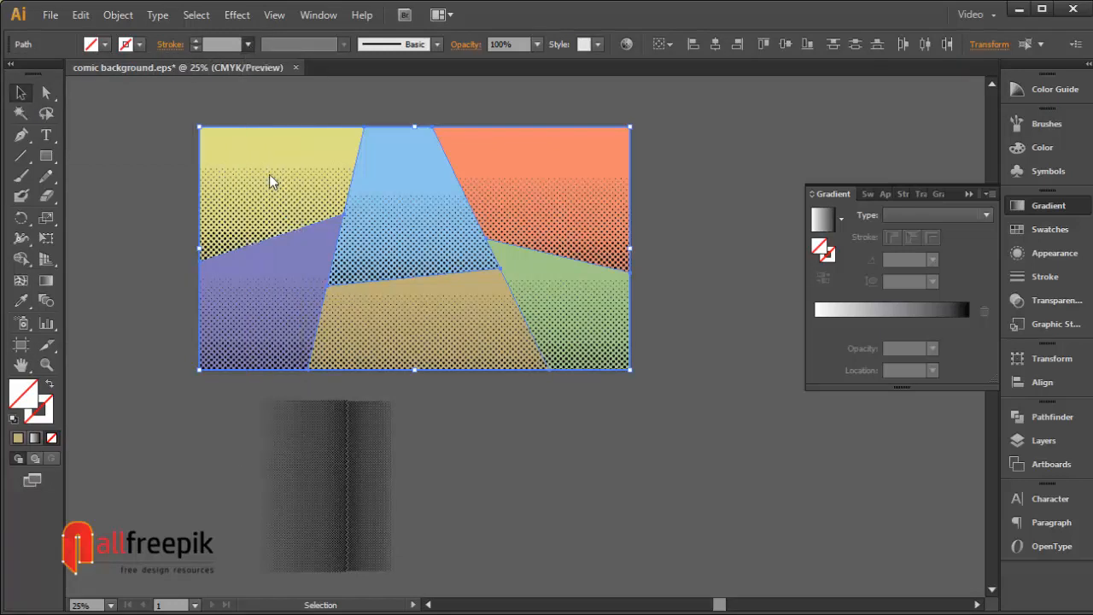
left_click(269, 174)
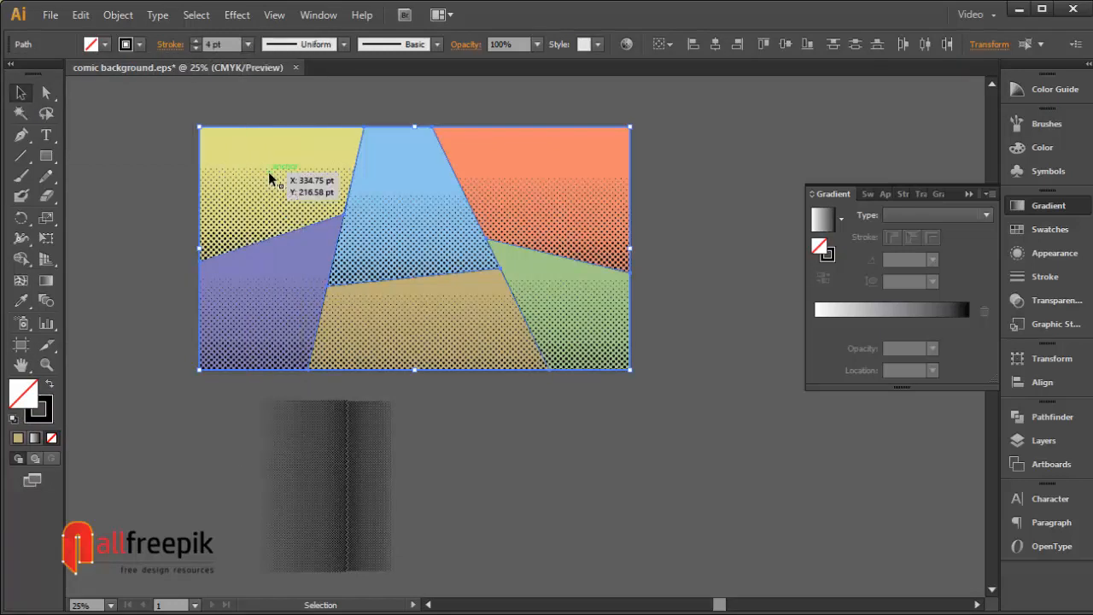
left_click(195, 42)
left_click(194, 42)
left_click(194, 42)
left_click(195, 42)
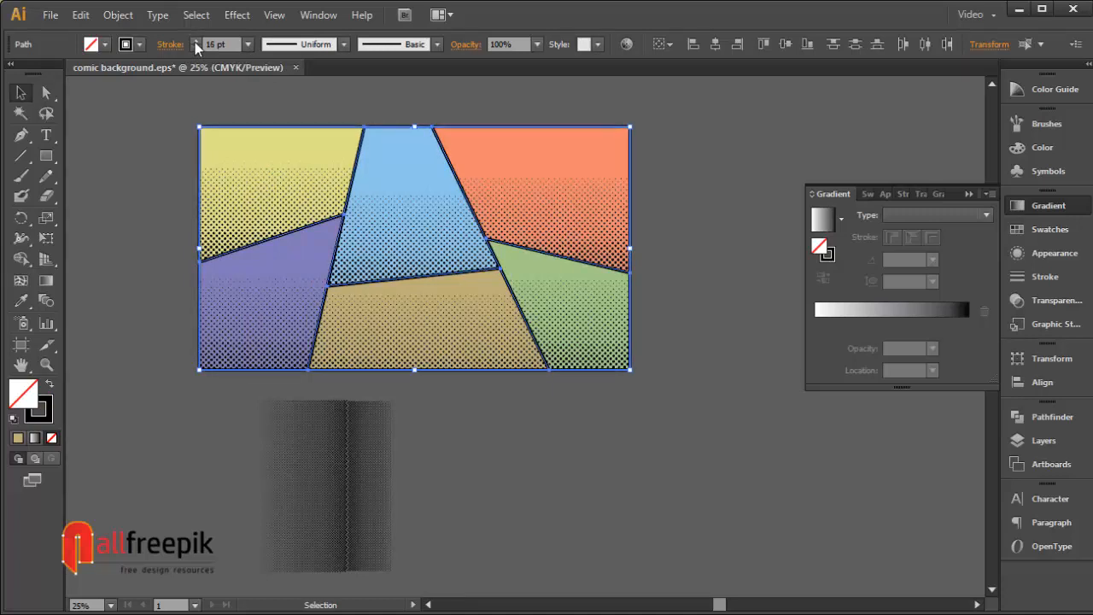
left_click(194, 42)
Step: Change the stroke color of the unfilled panel outlines to white and deselect them
left_click(139, 44)
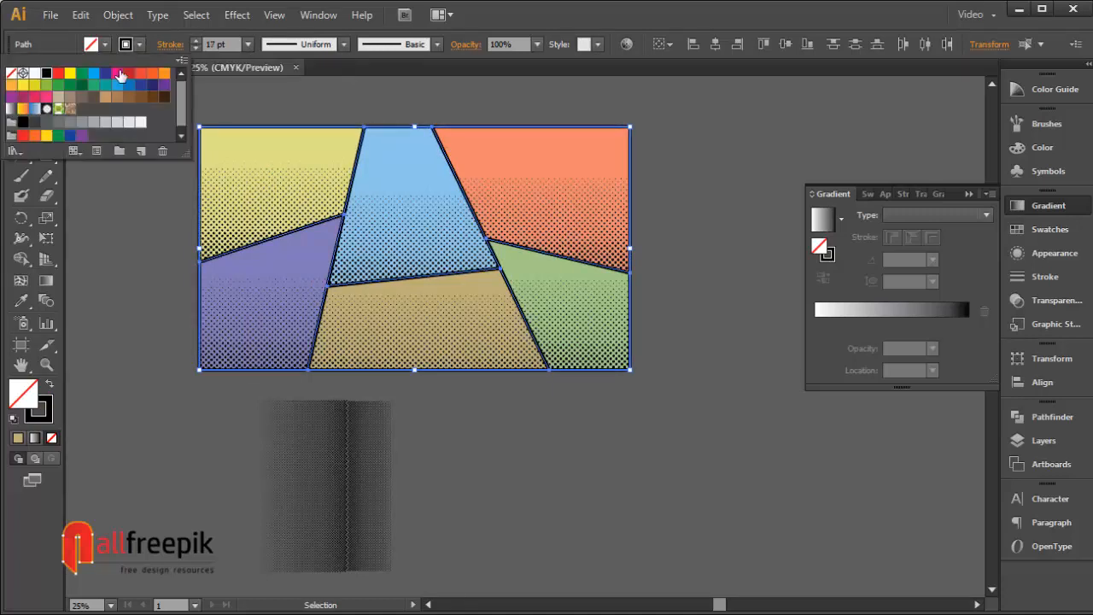
left_click(38, 75)
left_click(686, 163)
left_click(686, 164)
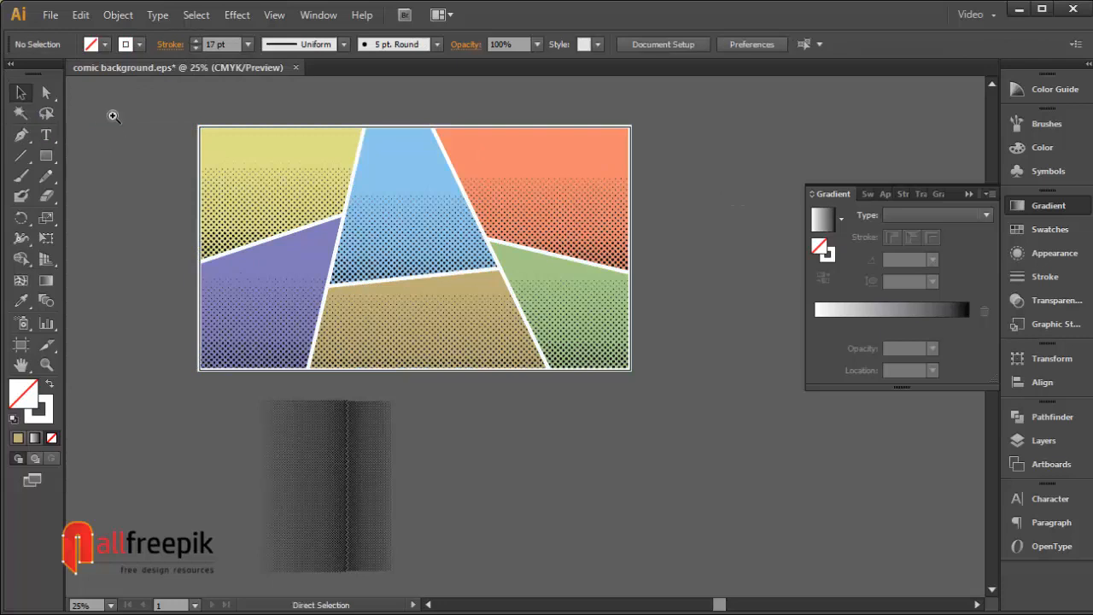
Step: Set the green panel's clipped halftone dots to the Multiply blending mode at 75% opacity
left_click_drag(546, 344, 749, 395)
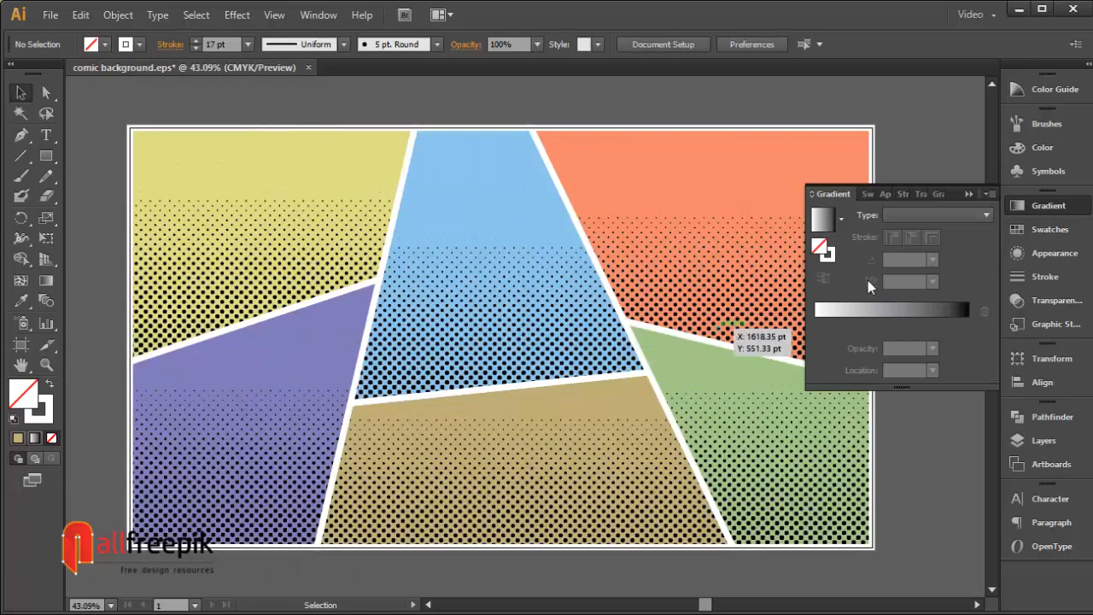
left_click(970, 198)
left_click_drag(955, 323, 950, 312)
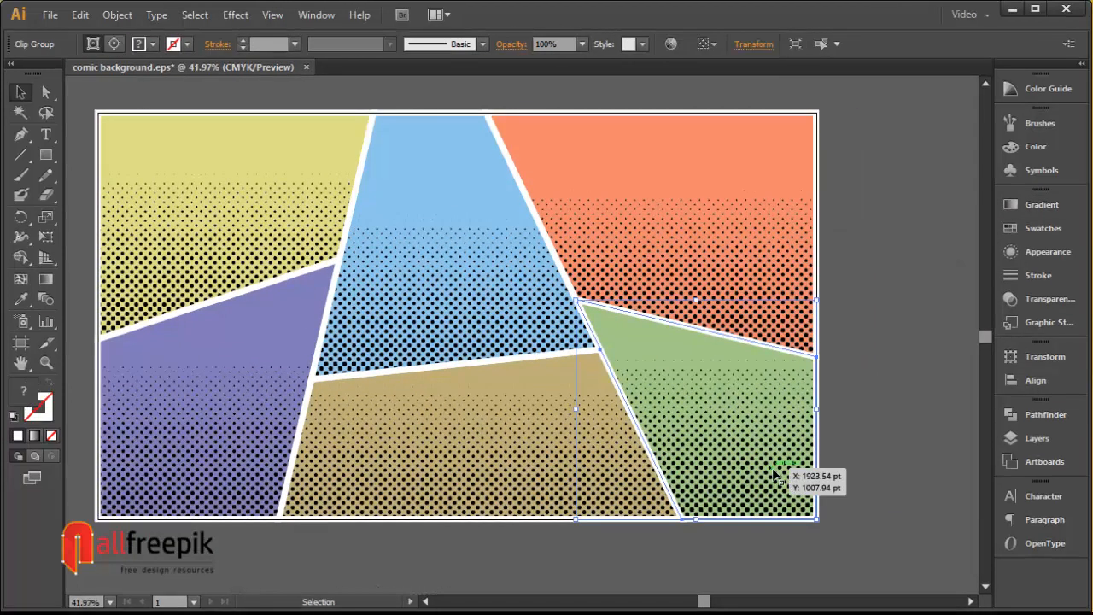
left_click(1033, 297)
left_click(876, 213)
left_click(854, 255)
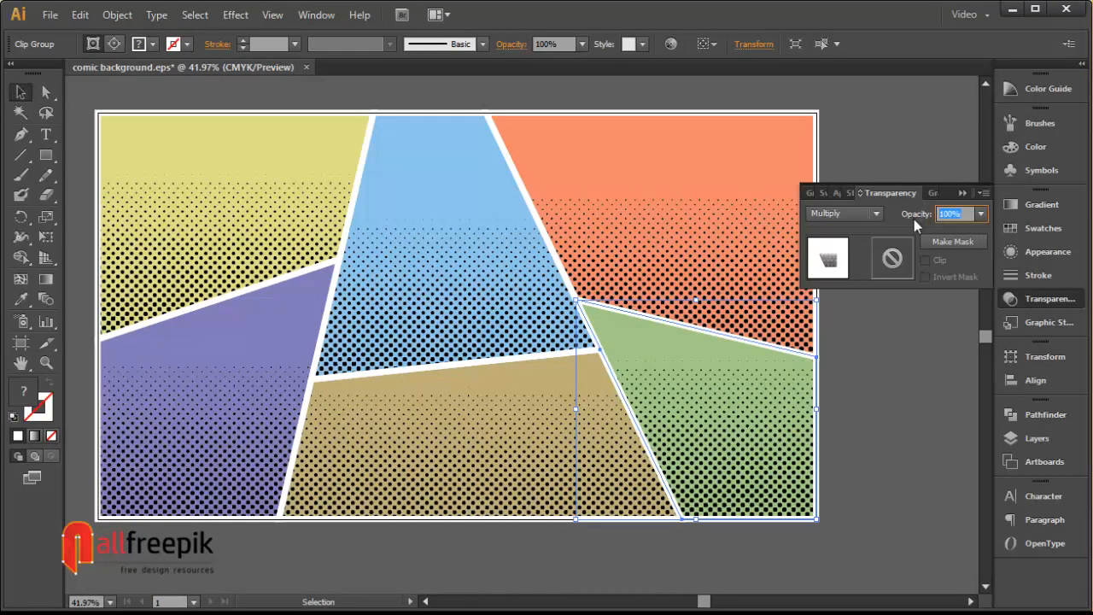
type("85")
key("Return")
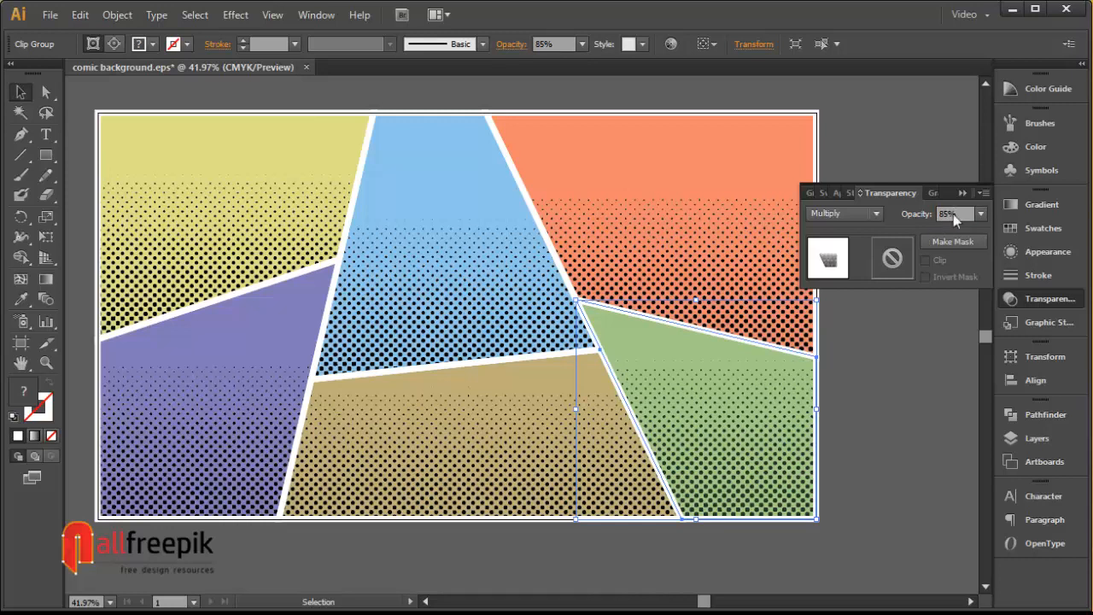
type("75")
left_click(839, 452)
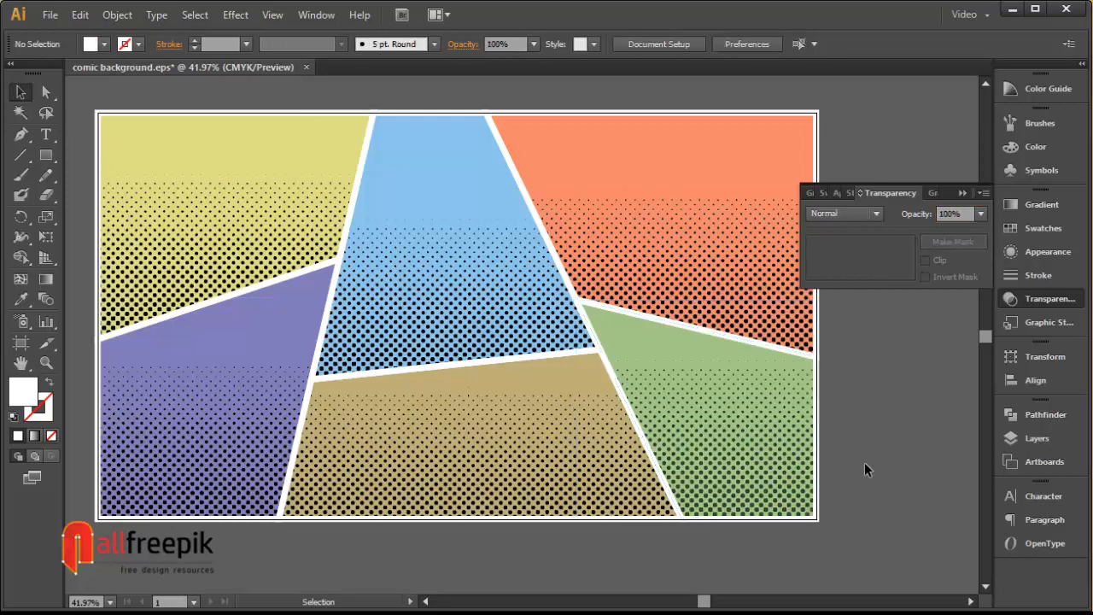
Step: Apply Multiply blending and 75% opacity to the halftone dots clipped to the orange panel
left_click(708, 271)
left_click(841, 213)
left_click(819, 219)
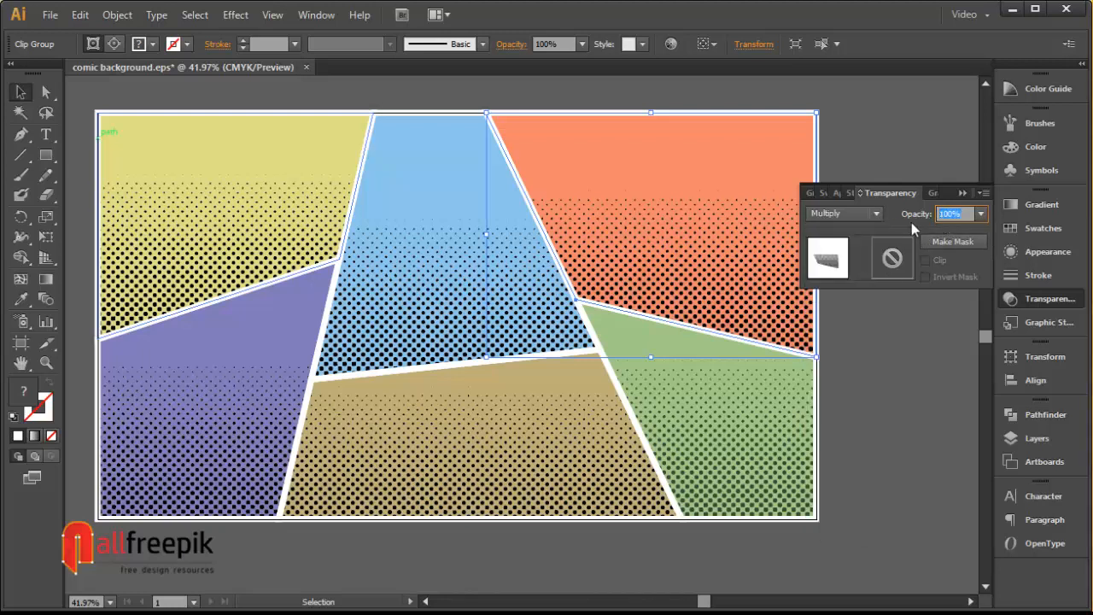
type("75")
key("Return")
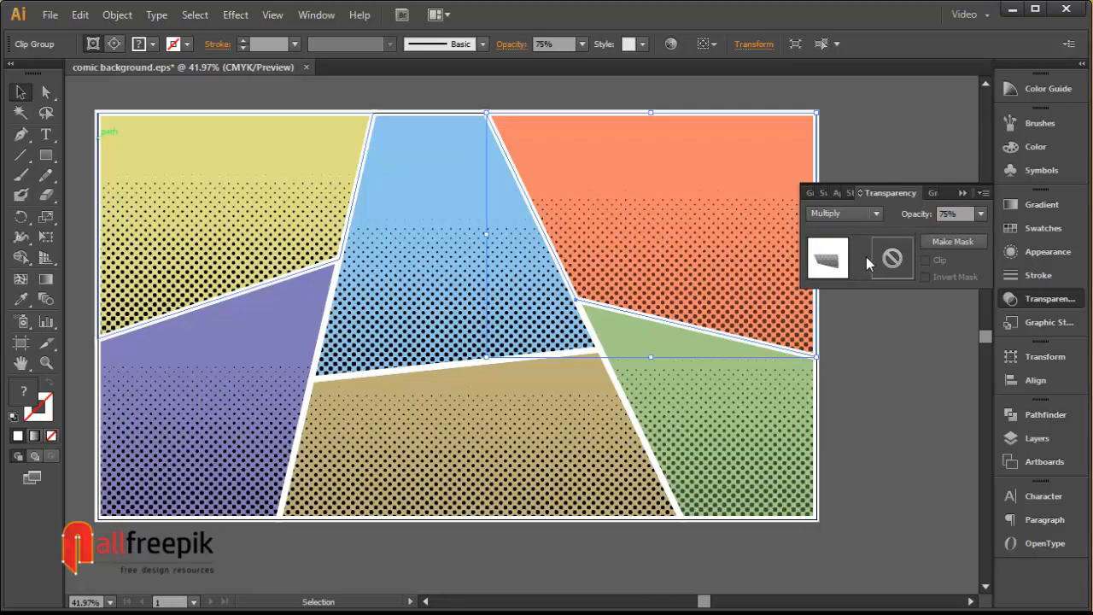
Step: Apply Multiply blending to the tan panel's halftone dots and lower their opacity to match the orange panel's dots
left_click(578, 473)
left_click(841, 213)
left_click(851, 274)
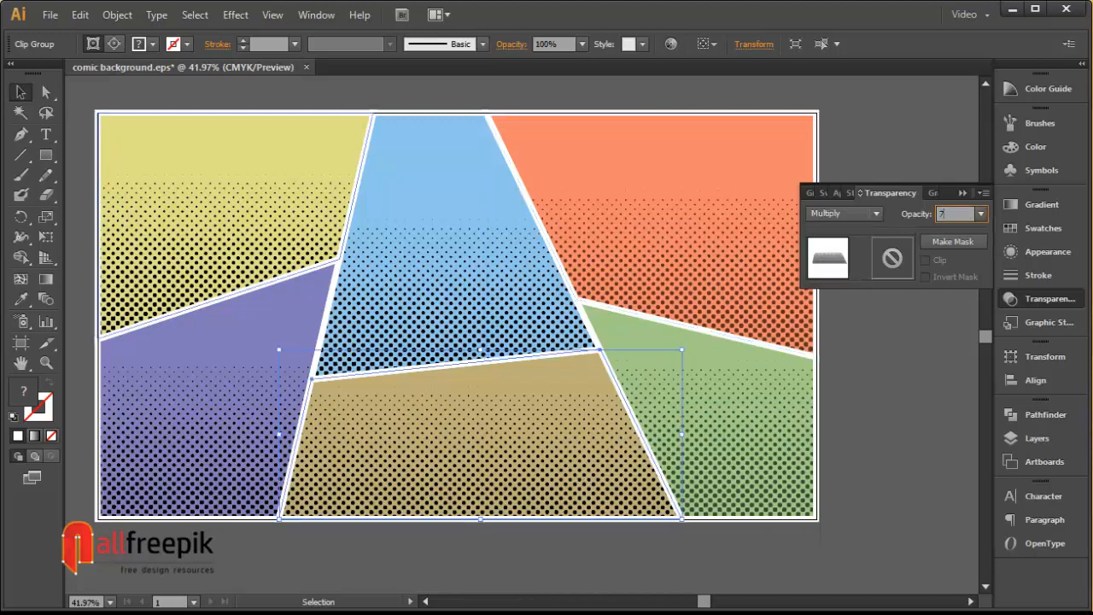
key("Return")
Step: Blend the blue panel's clipped halftone dots with Multiply and set their opacity to 75%
left_click(513, 290)
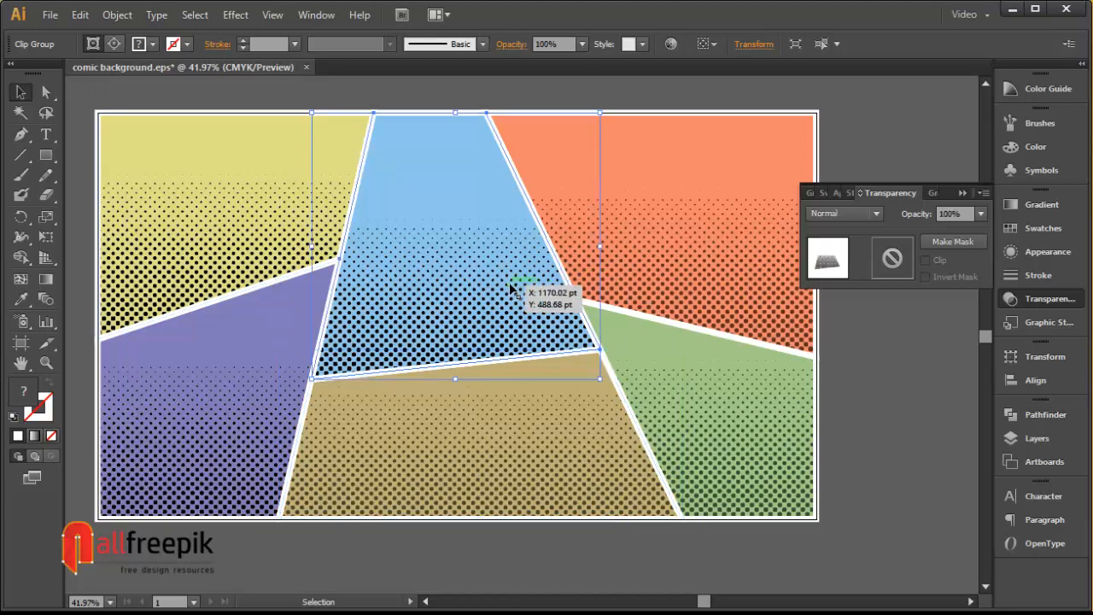
left_click(857, 215)
left_click(836, 273)
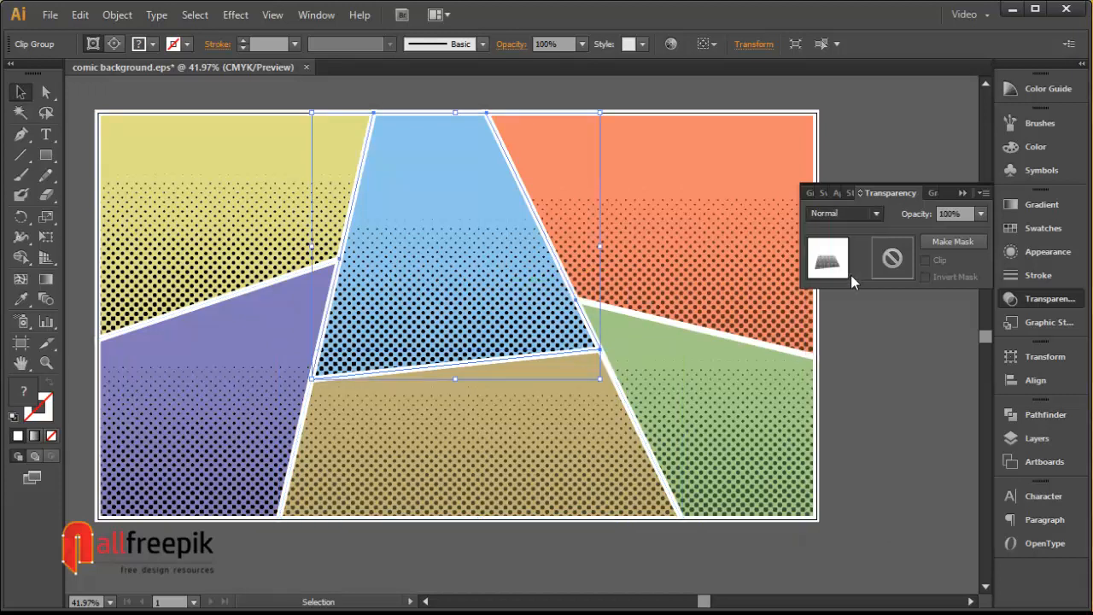
left_click(951, 213)
type("75")
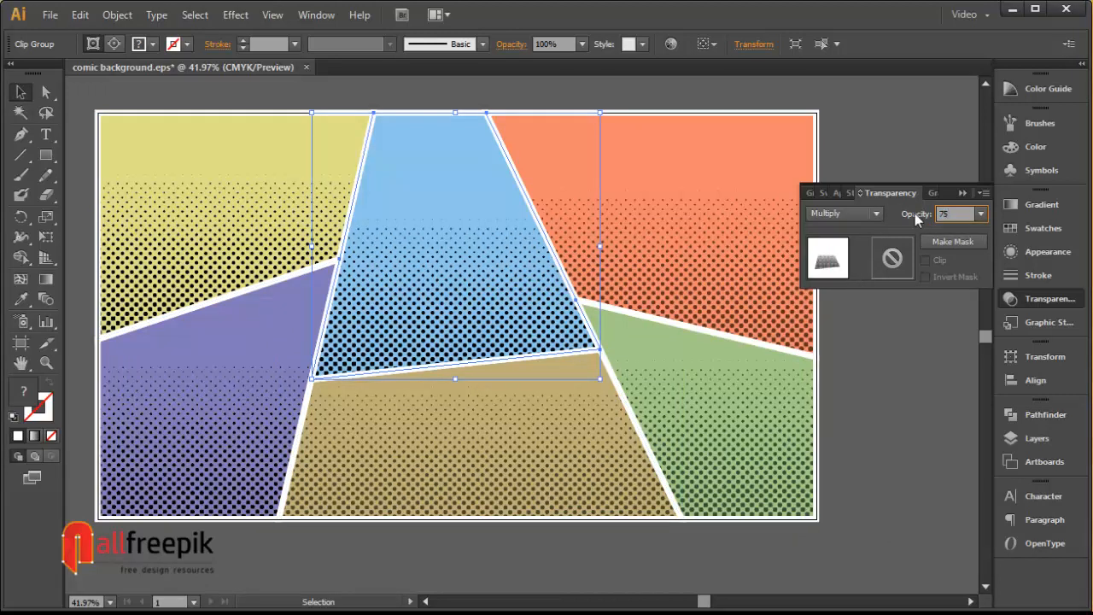
key("Return")
Step: Give the yellow panel's halftone dot group the Multiply blending mode and 75% opacity
left_click(220, 226)
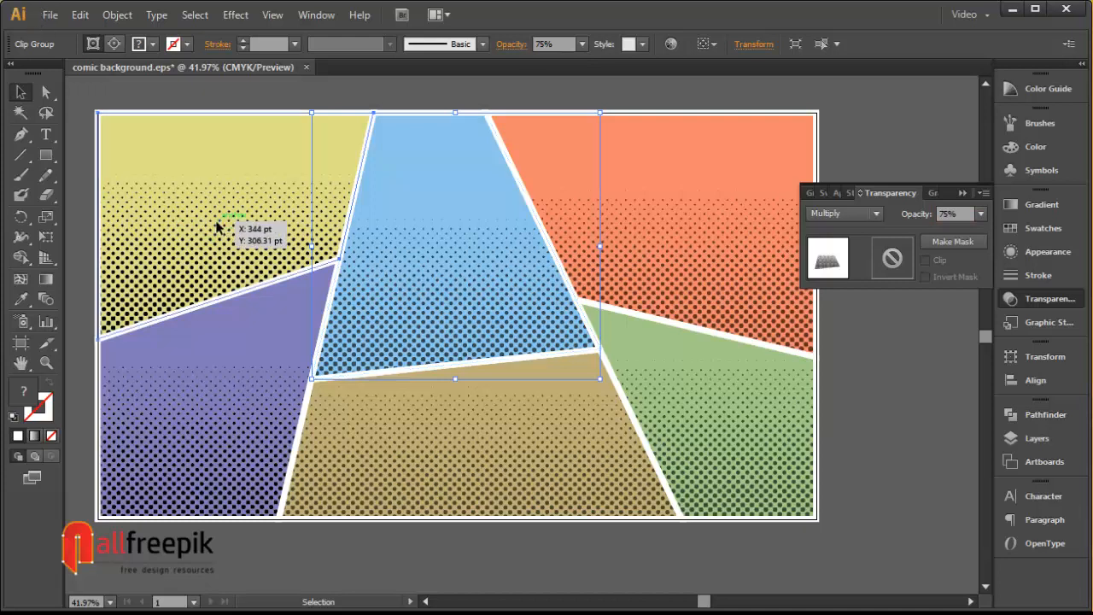
left_click(860, 215)
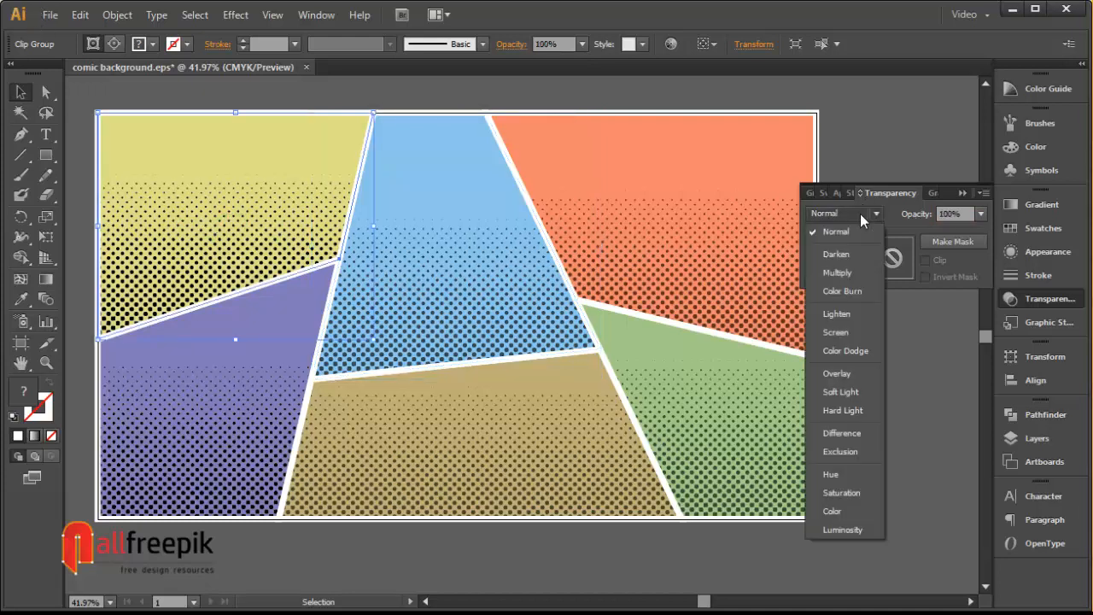
left_click(855, 274)
left_click(954, 214)
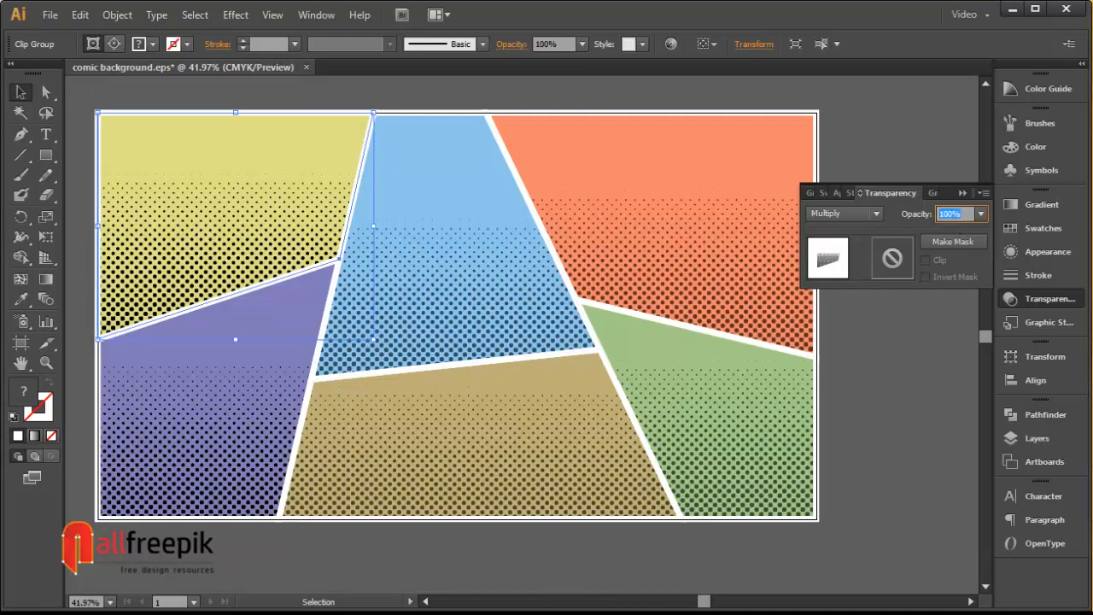
type("75")
key("Return")
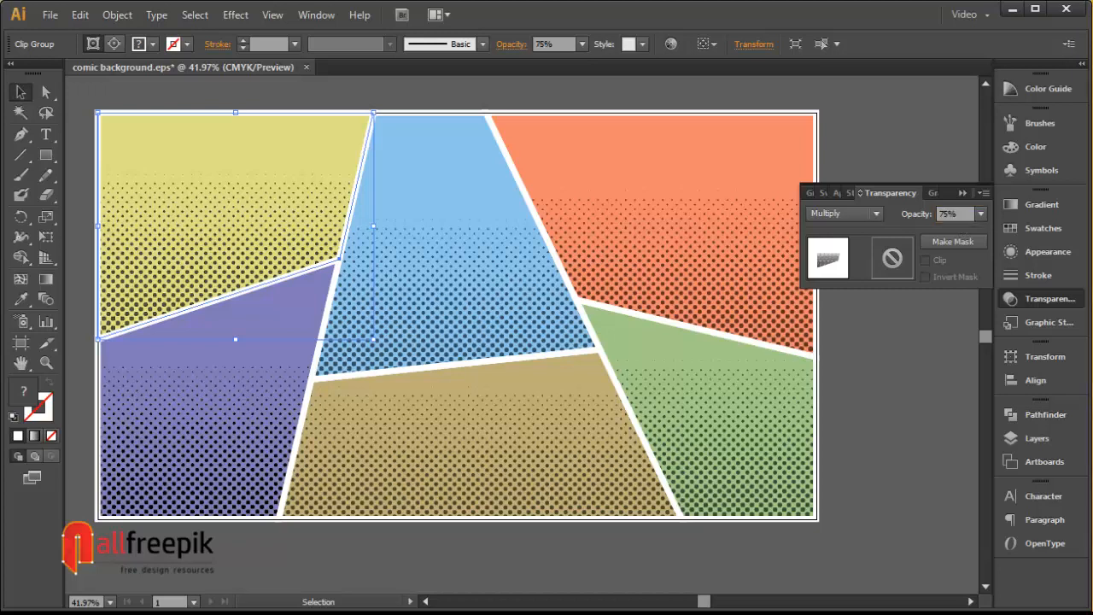
Step: Set the purple panel's halftone dots to Multiply at 75% opacity and deselect the artwork
left_click(282, 442)
left_click(854, 214)
left_click(853, 271)
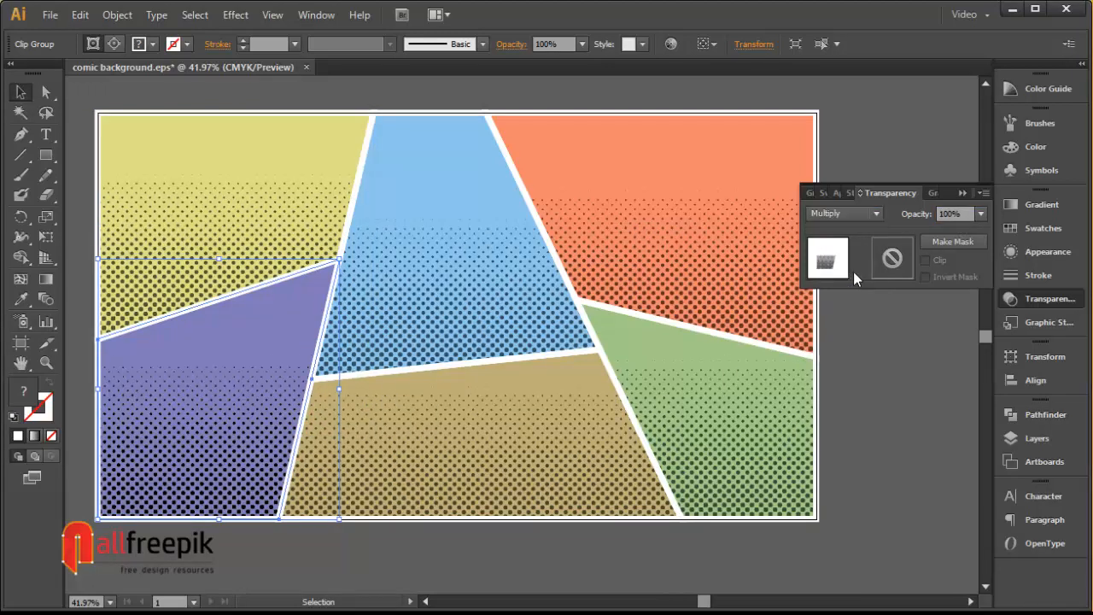
left_click(910, 213)
type("75")
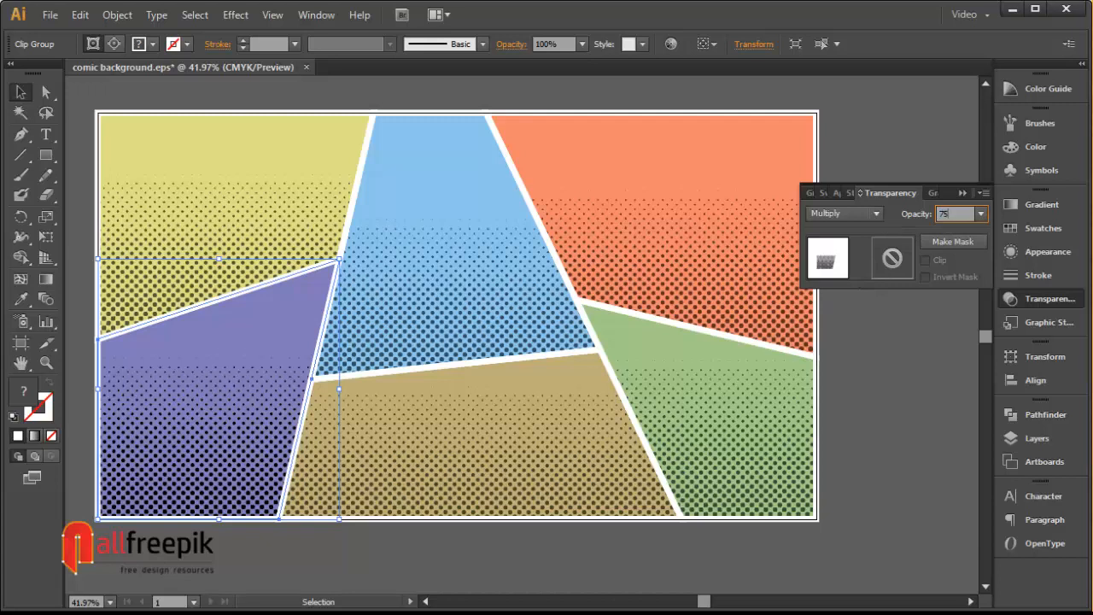
key("Return")
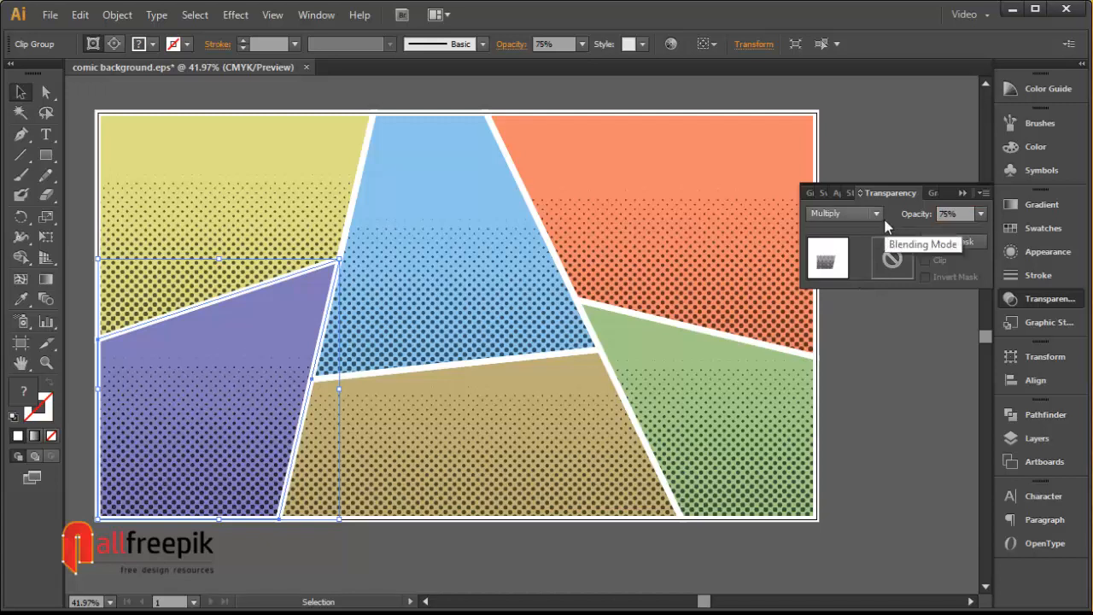
left_click(962, 193)
key("ctrl+shift+a")
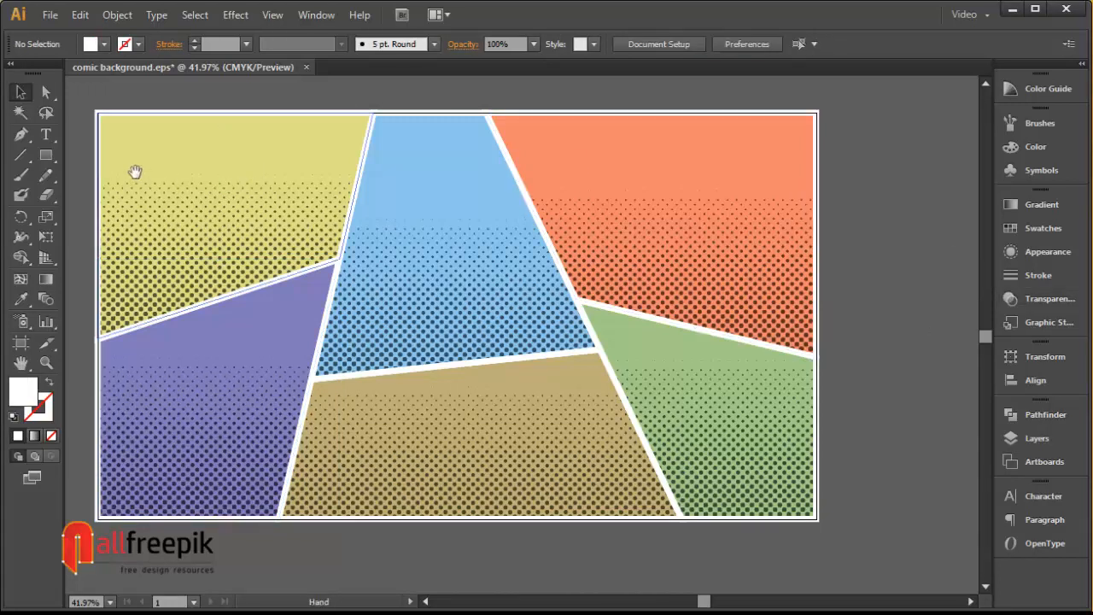
Step: Examine the halftone dots and white panel borders of the finished artwork up close and as a whole
key("ctrl+space")
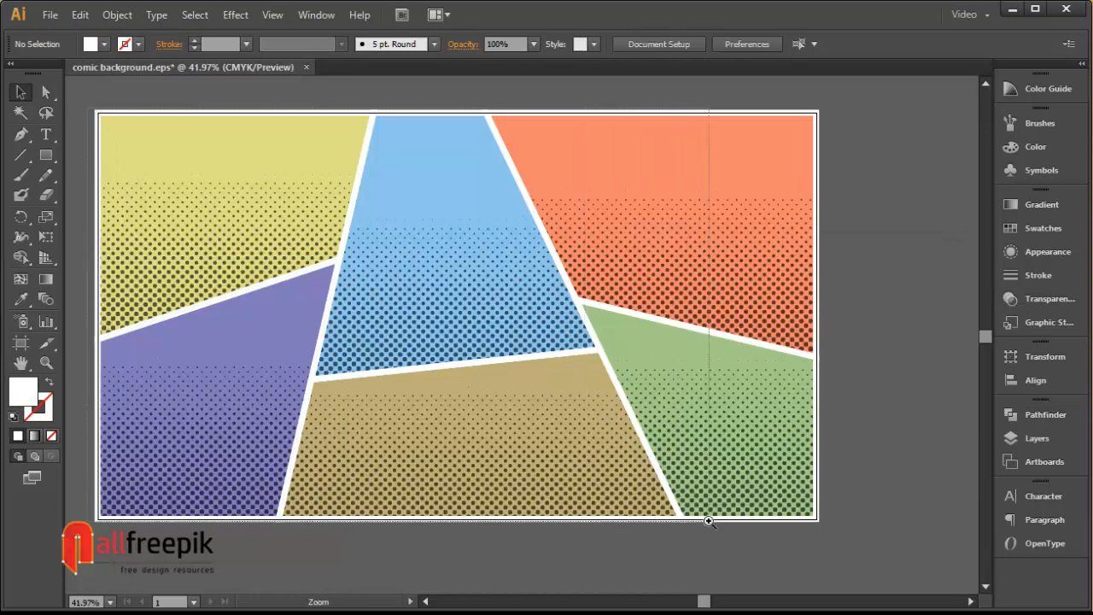
left_click(709, 520)
left_click_drag(726, 464, 635, 353)
left_click_drag(744, 344, 756, 372)
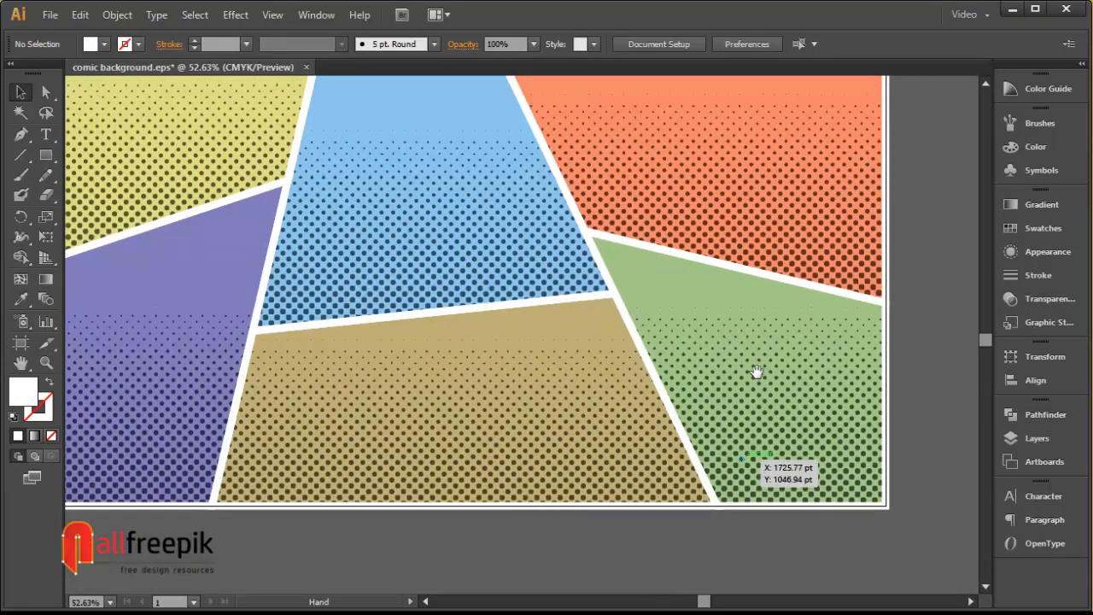
left_click_drag(730, 265, 734, 290)
left_click_drag(832, 239, 859, 300)
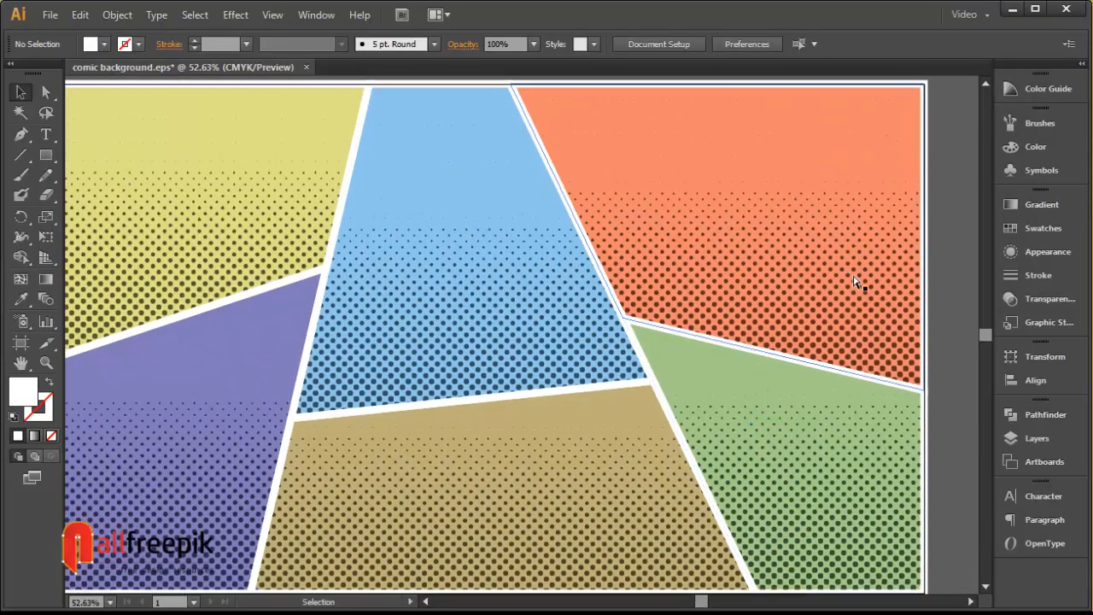
key("ctrl+0")
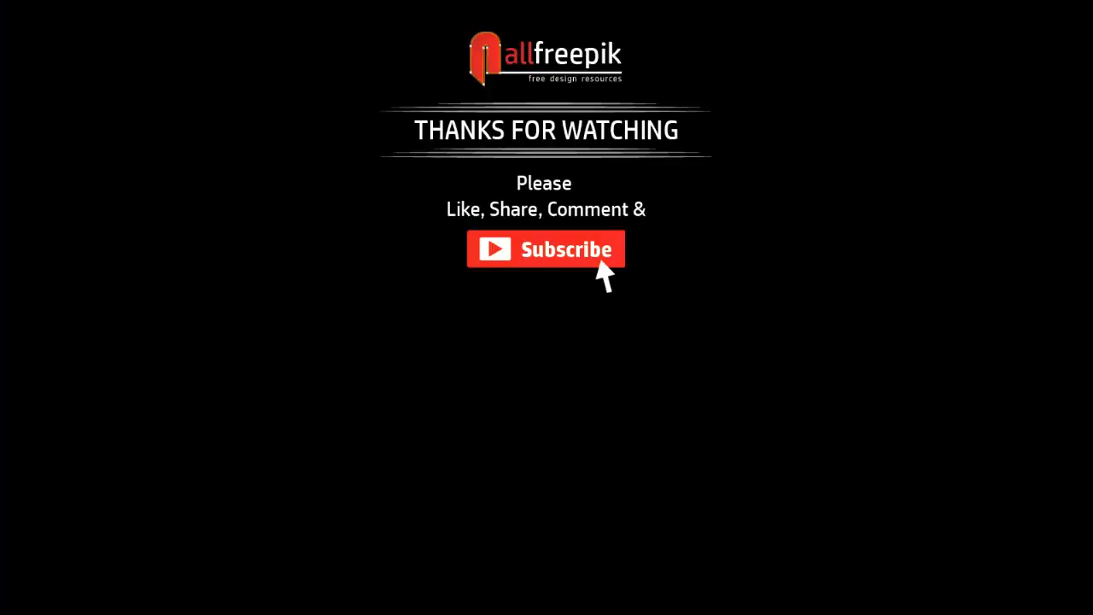